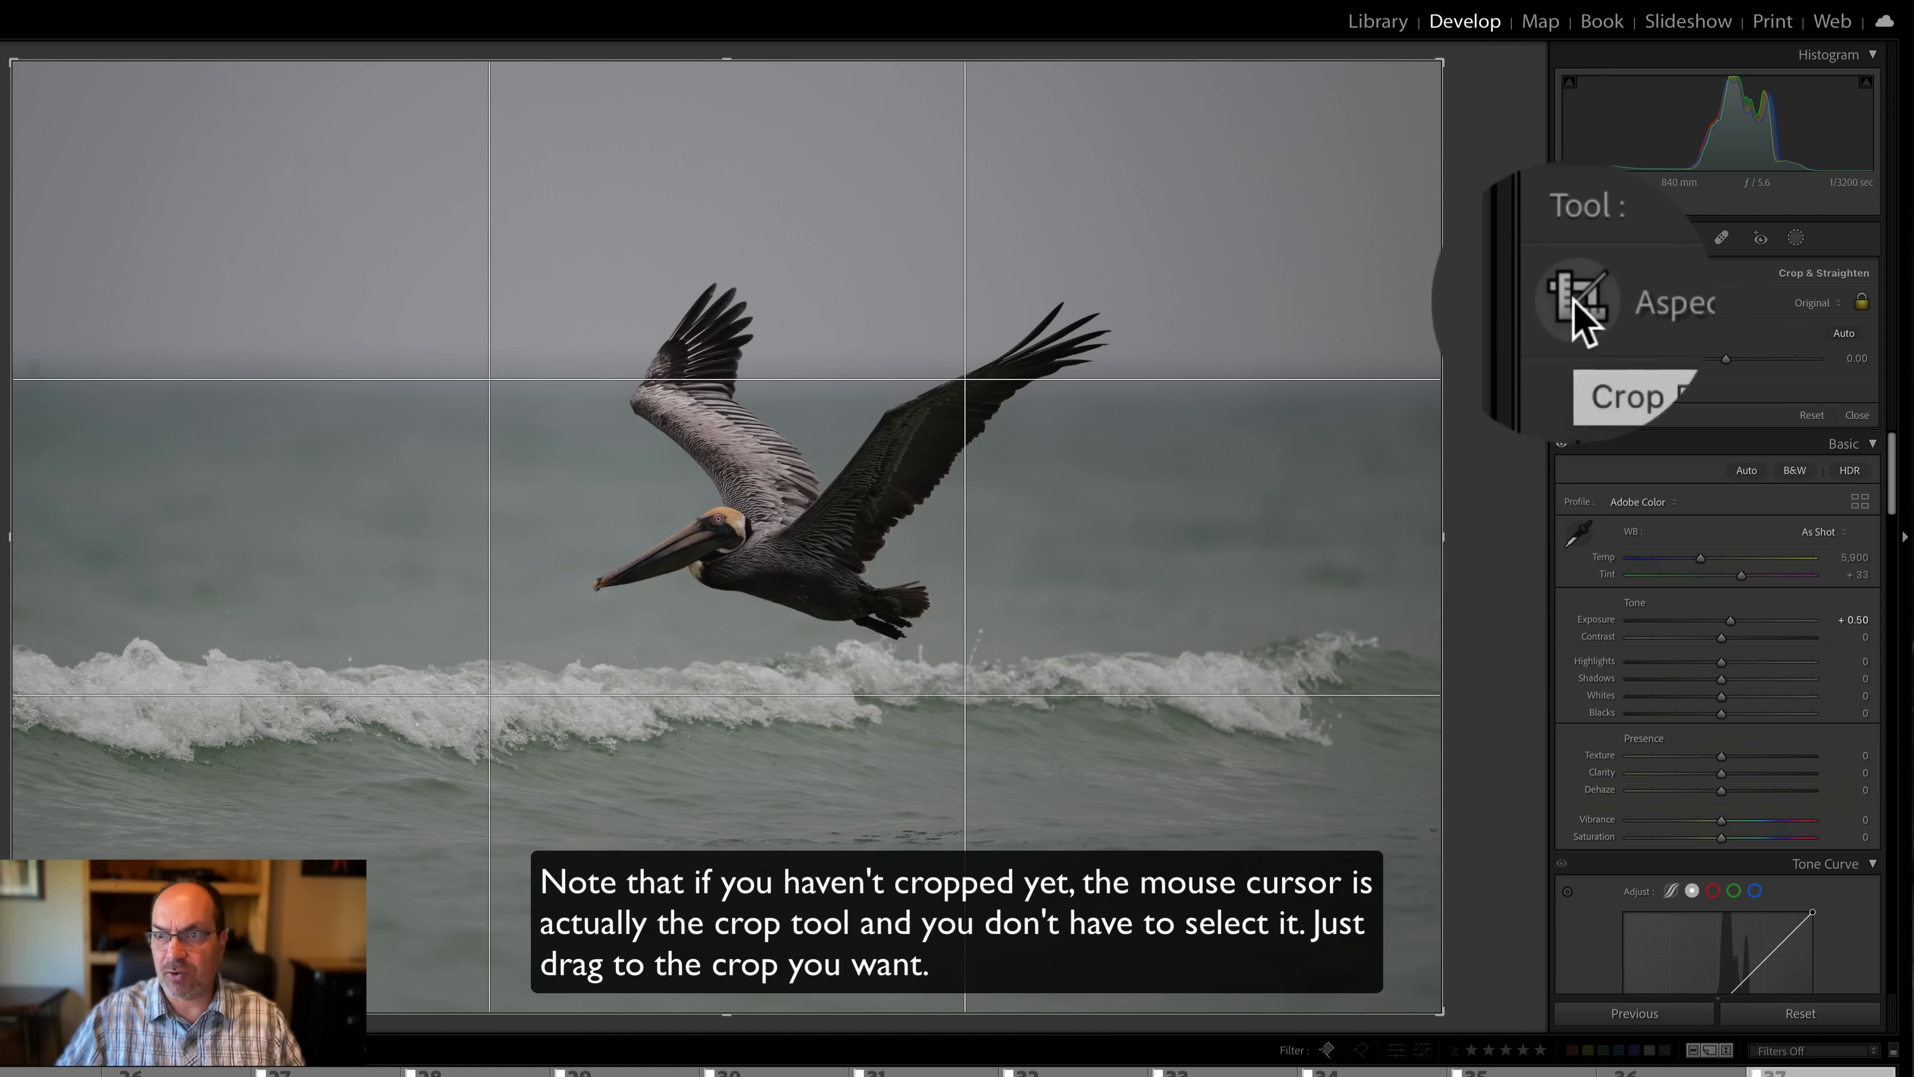
# Try cropping the flying pelican photo more tightly around the bird, and reset the applied crop.
pyautogui.moveTo(277, 215); pyautogui.dragTo(1055, 812)
pyautogui.press('Return')
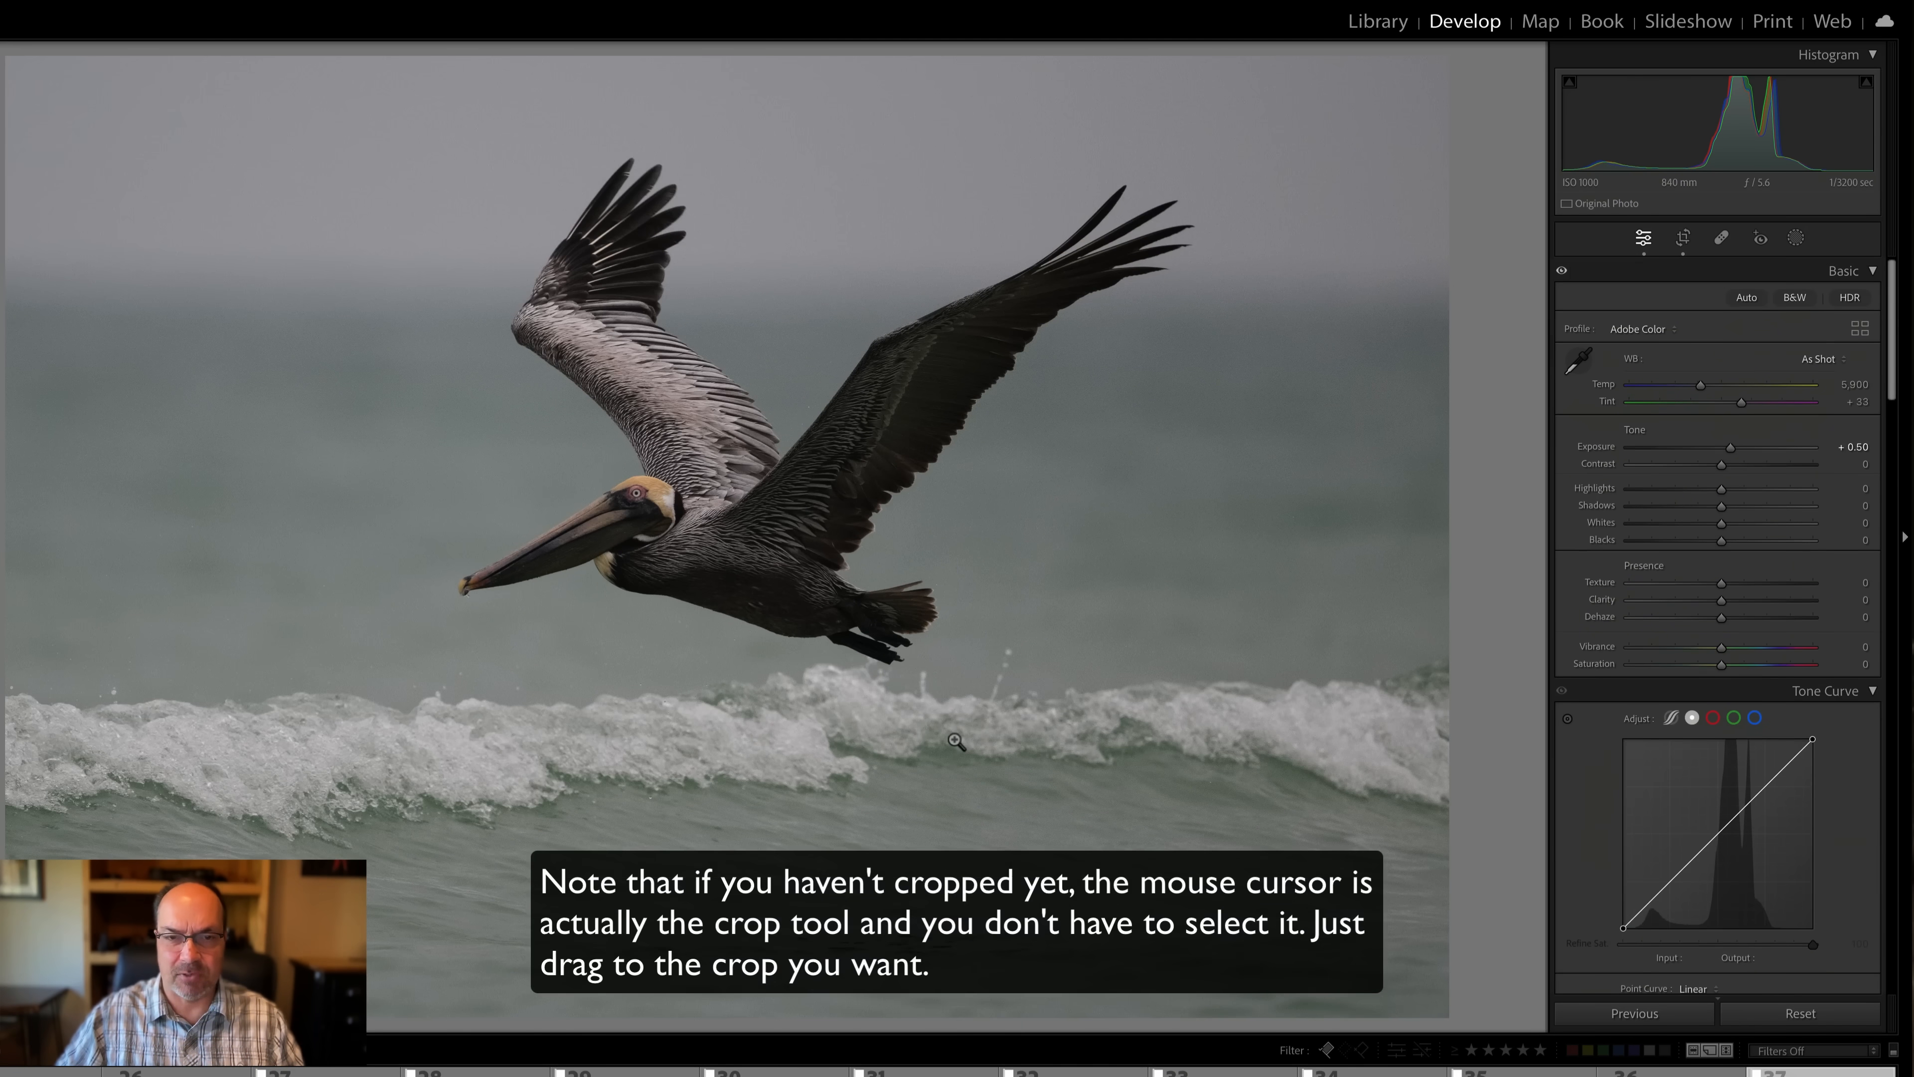
pyautogui.click(1681, 240)
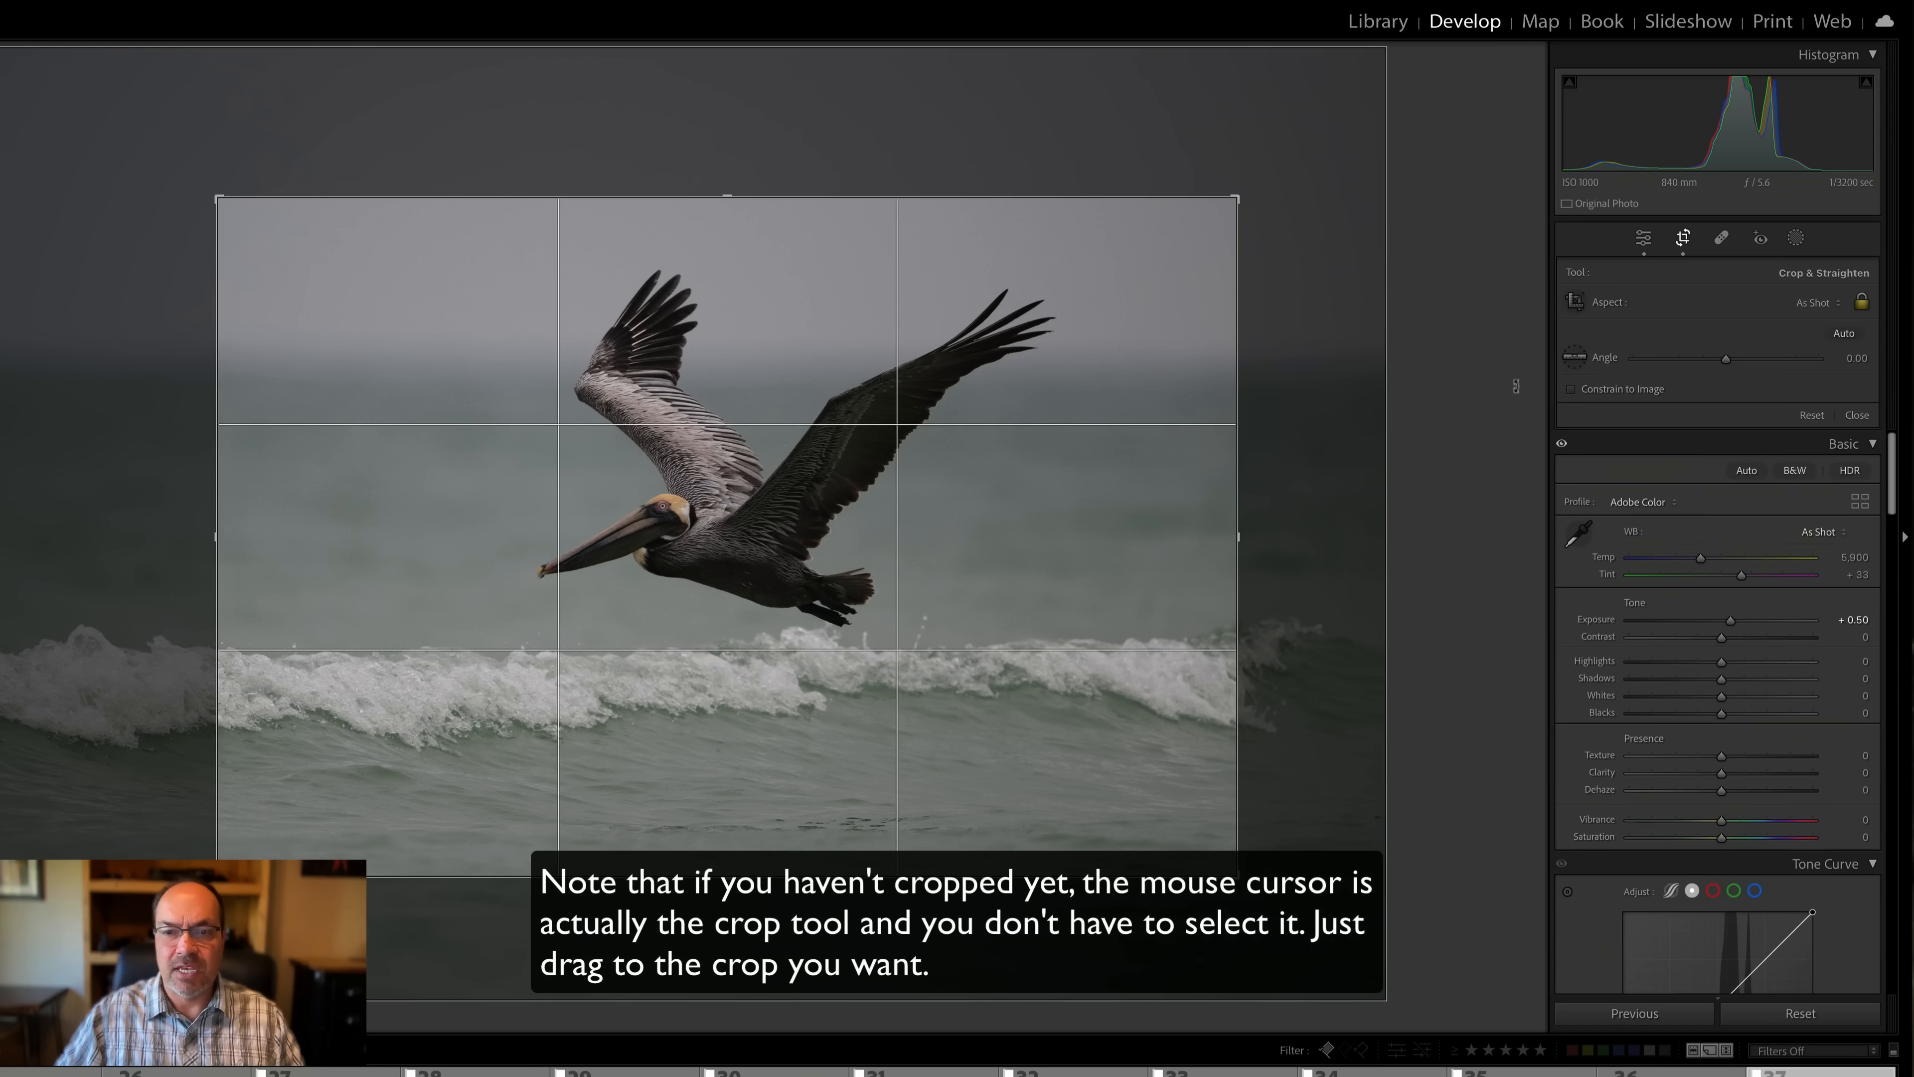
pyautogui.click(1810, 415)
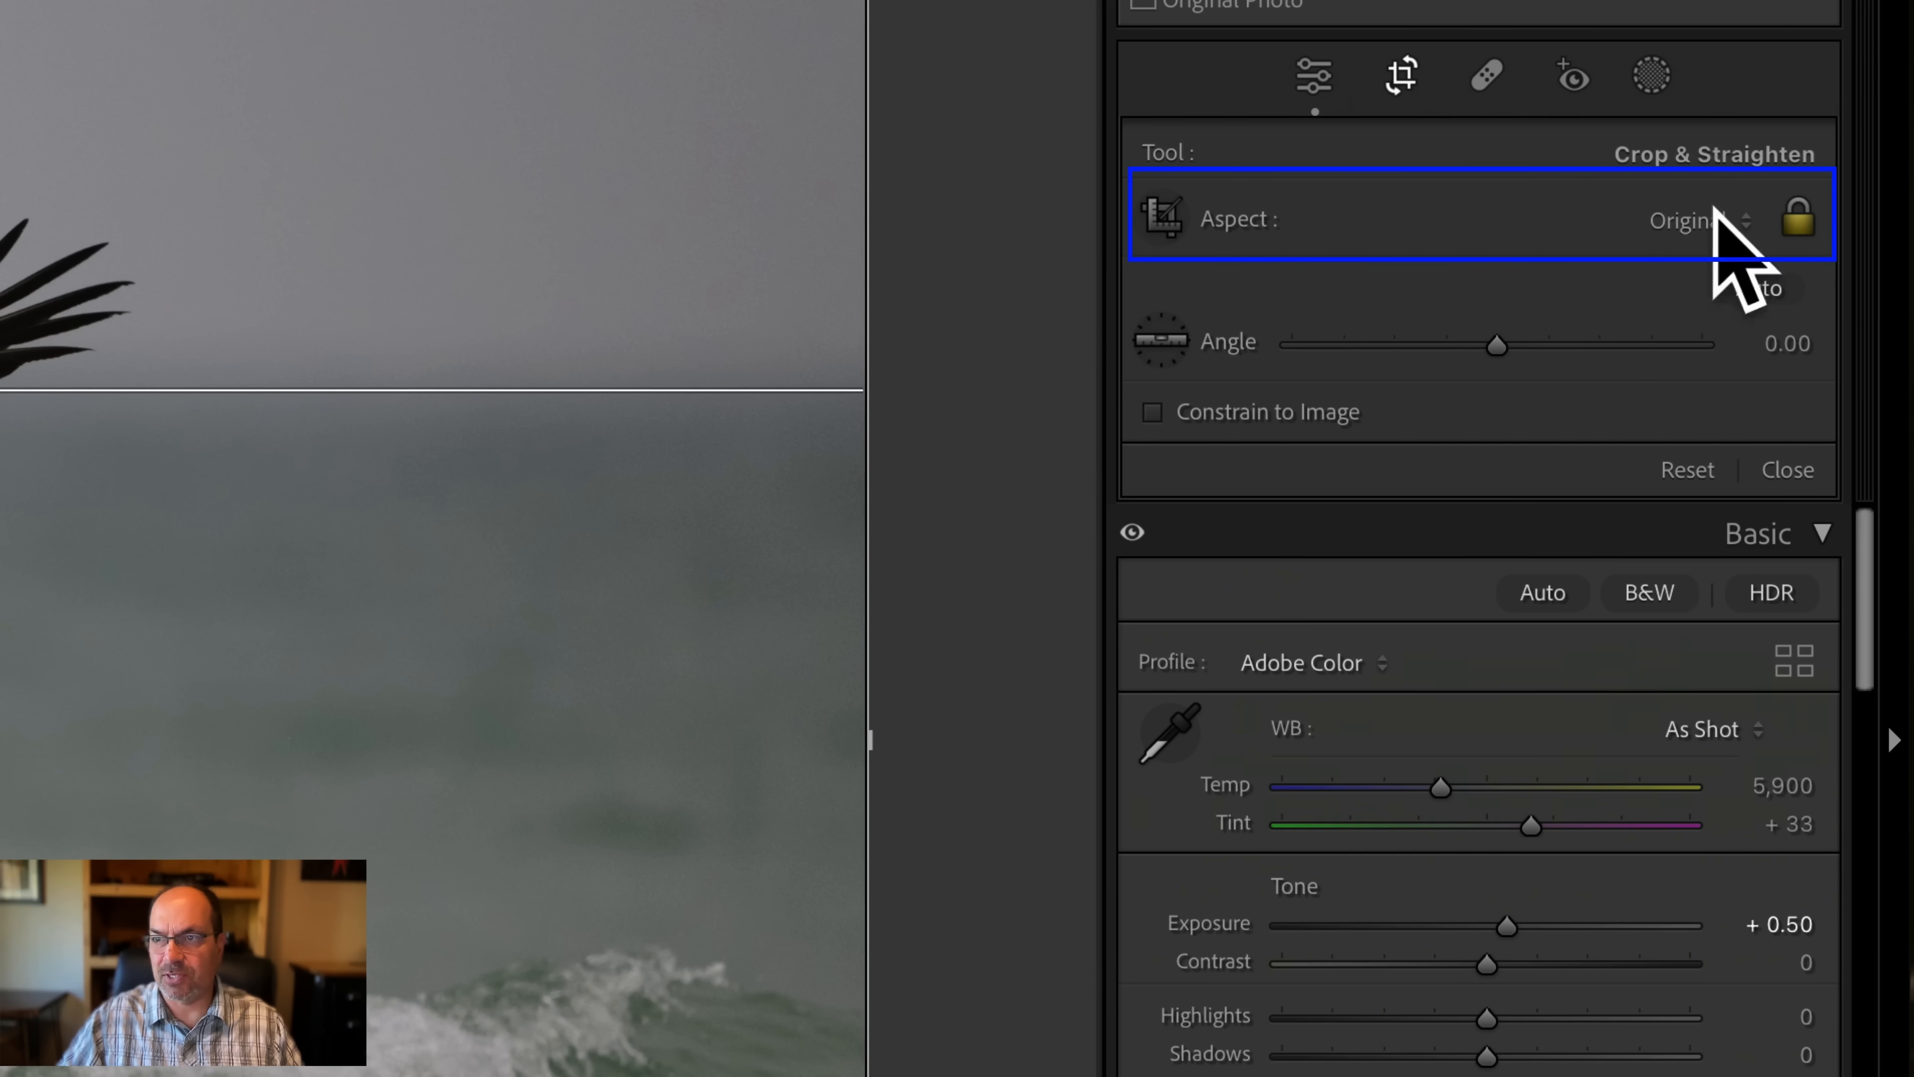
# Set the crop's aspect ratio to As Shot and try resizing the crop from its upper edge.
pyautogui.click(1688, 230)
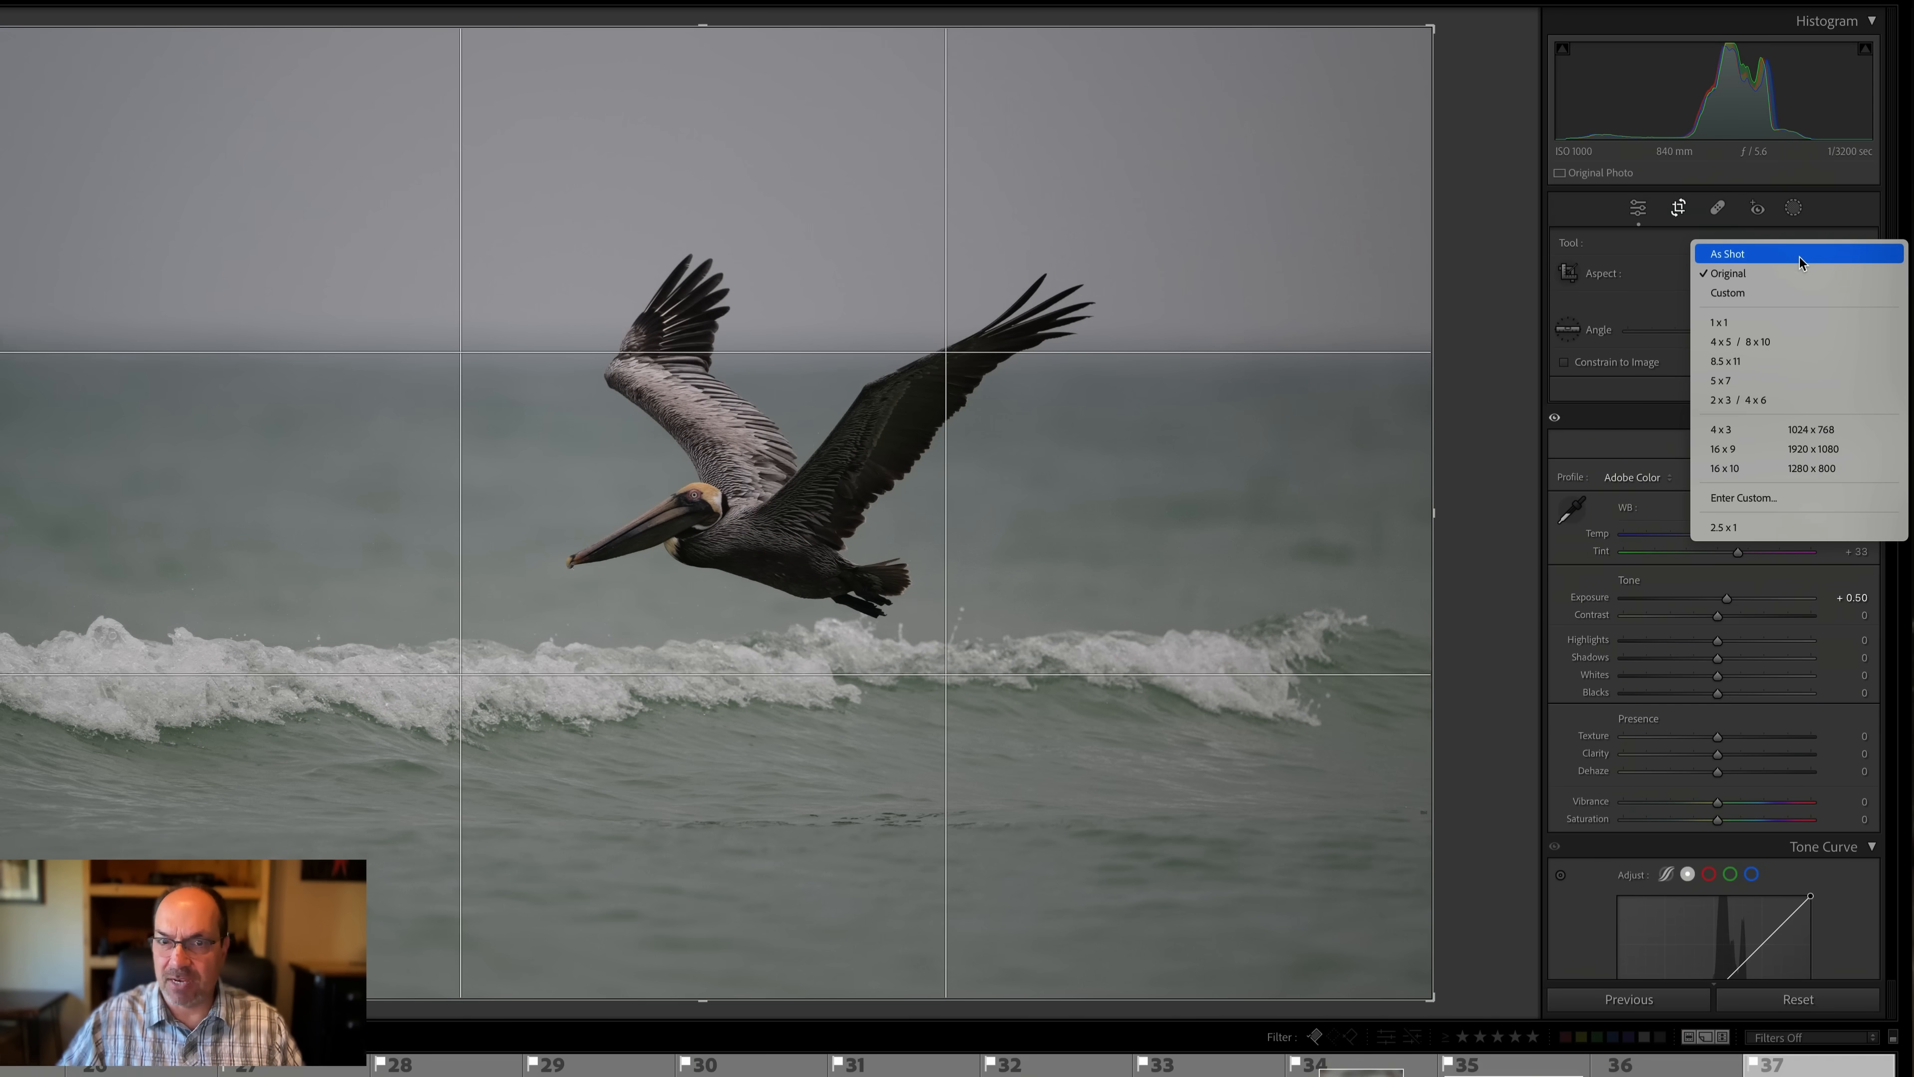
pyautogui.click(1799, 258)
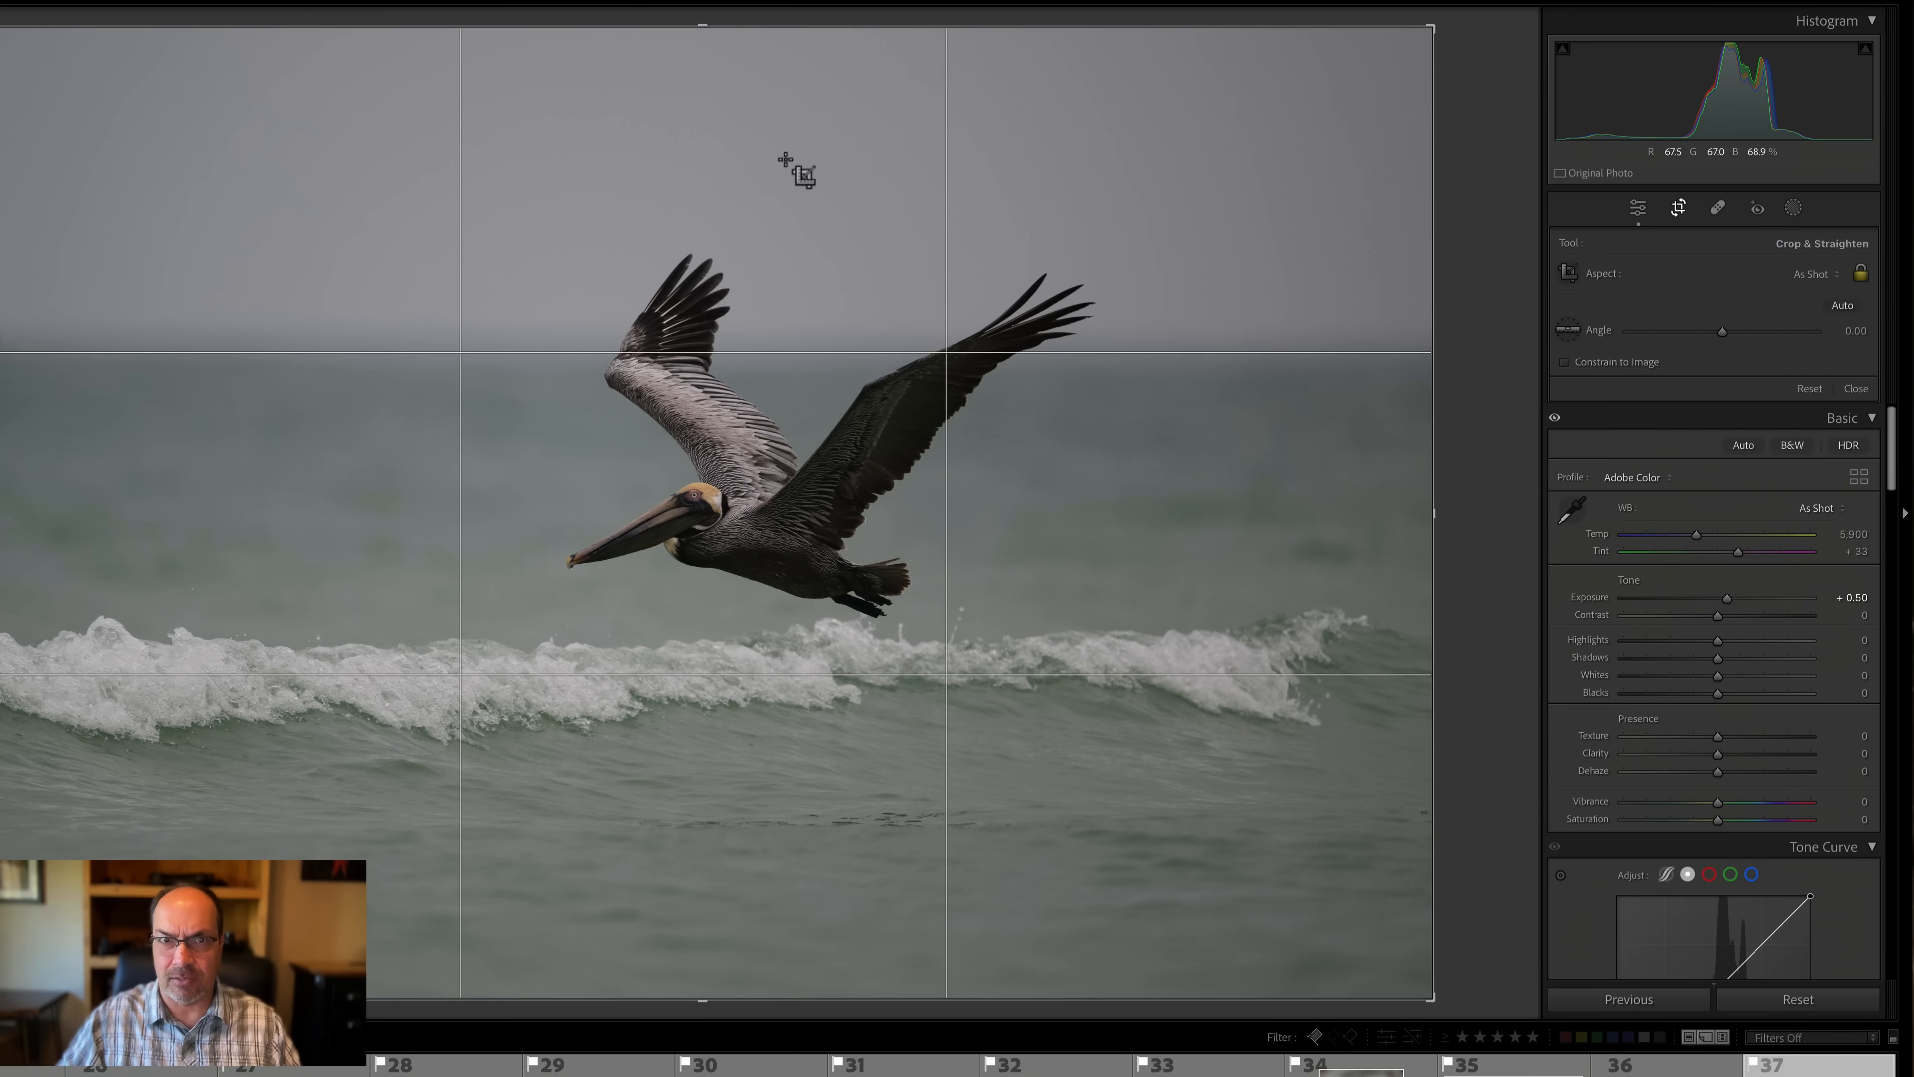
pyautogui.moveTo(703, 63); pyautogui.dragTo(703, 315)
pyautogui.click(1806, 276)
pyautogui.click(1799, 257)
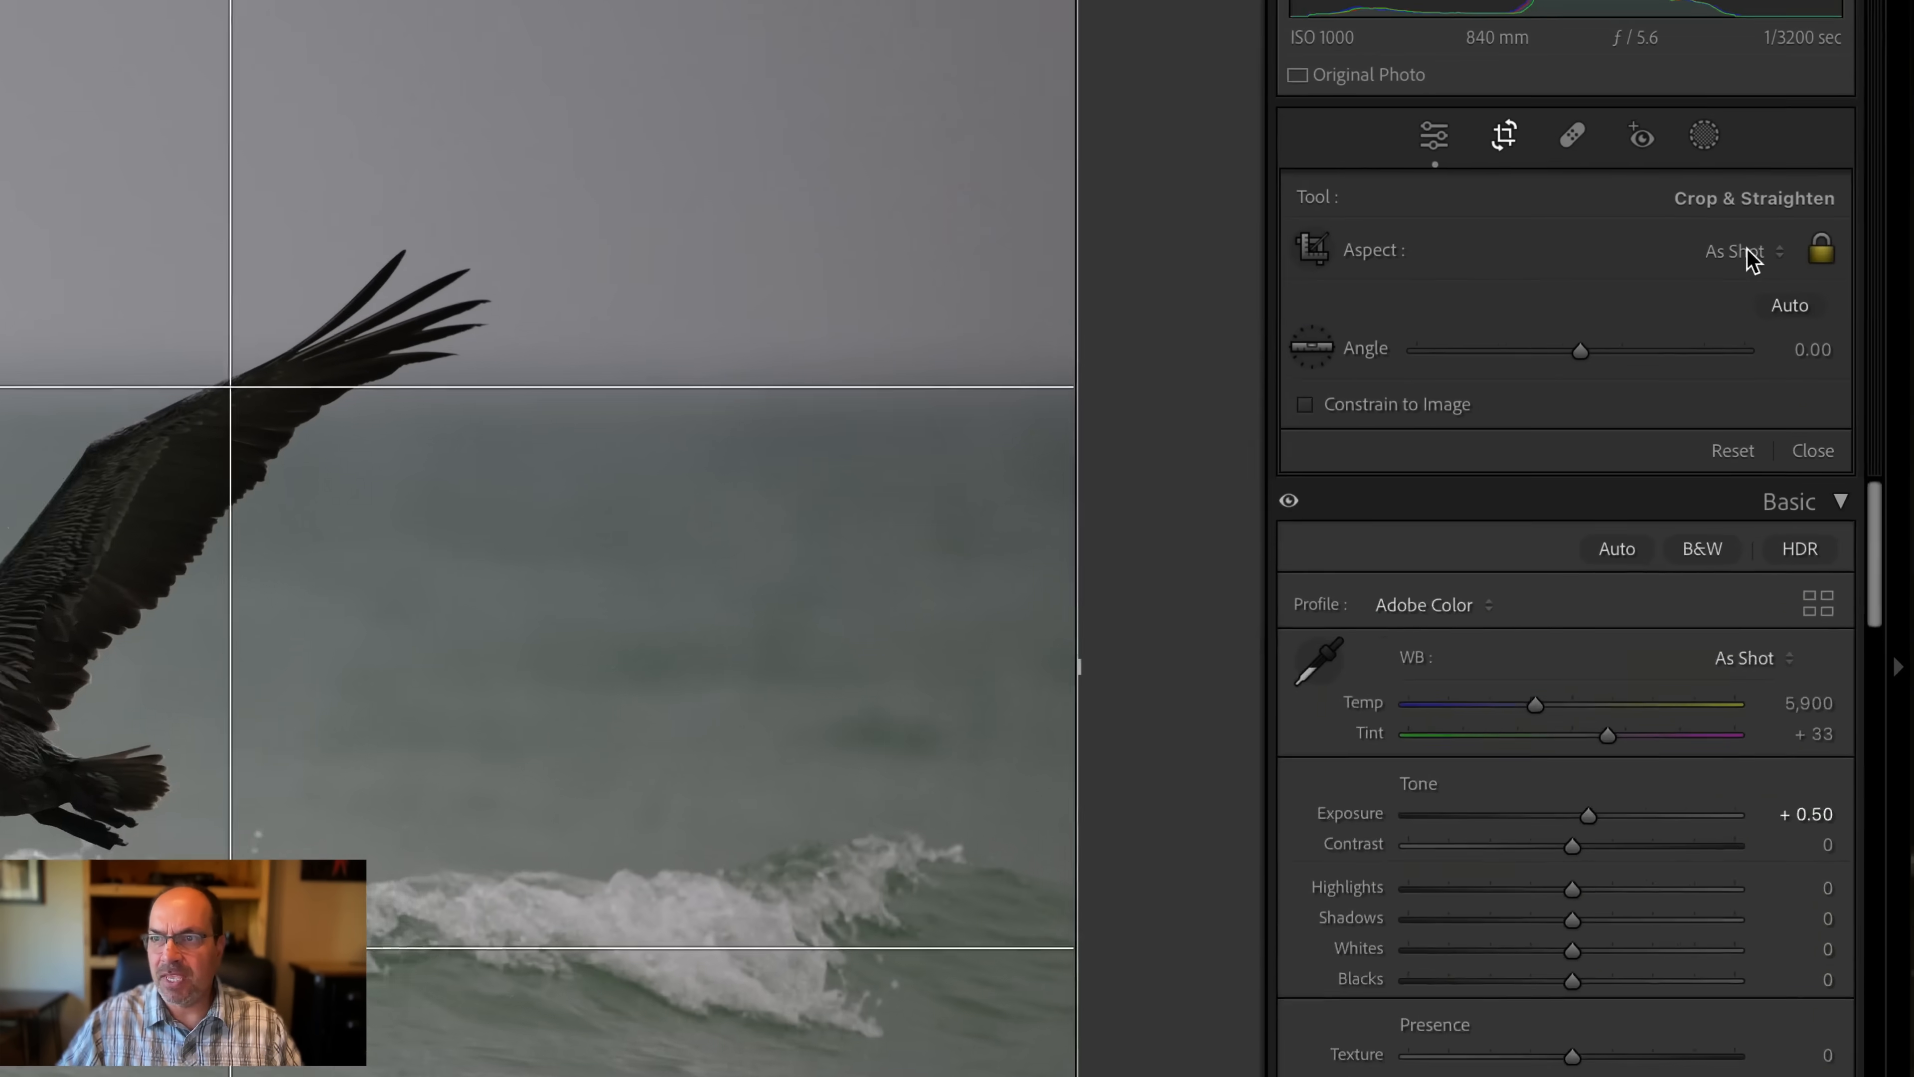
pyautogui.click(1812, 274)
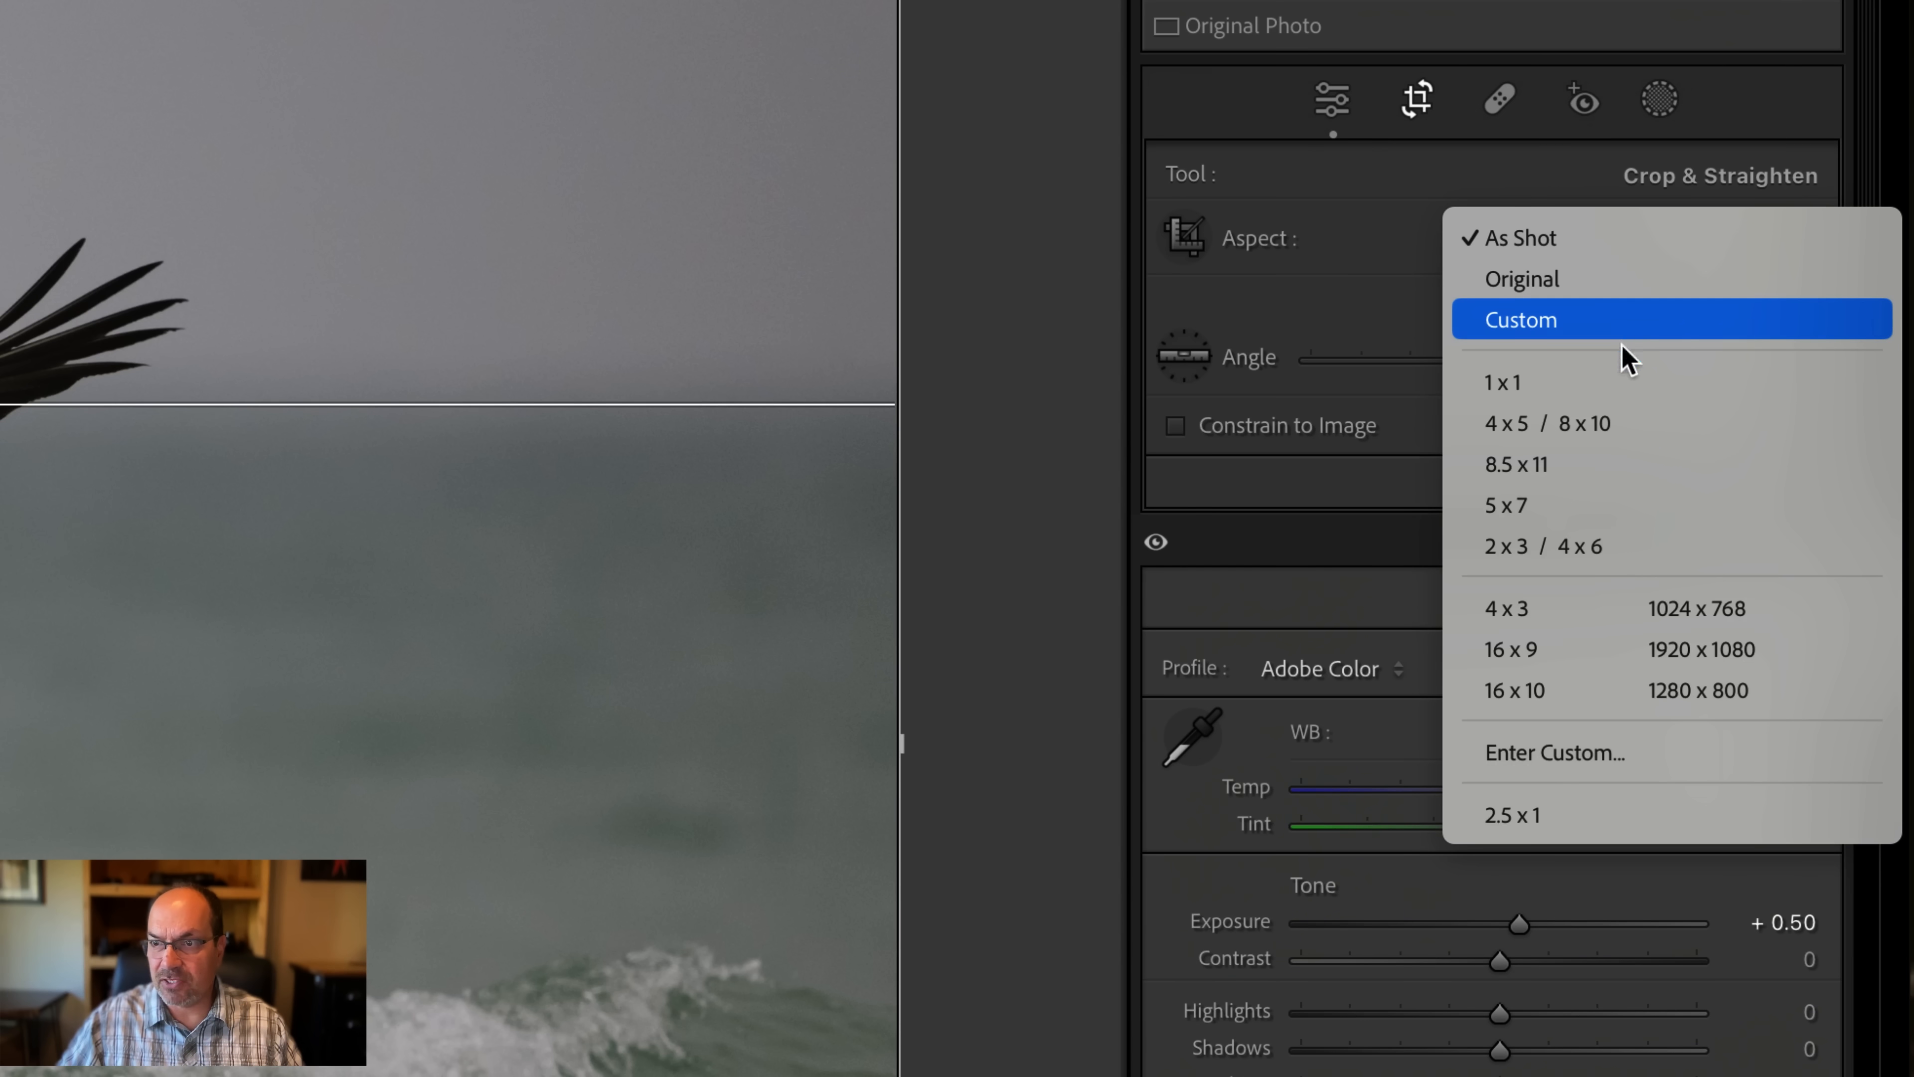
pyautogui.click(1581, 754)
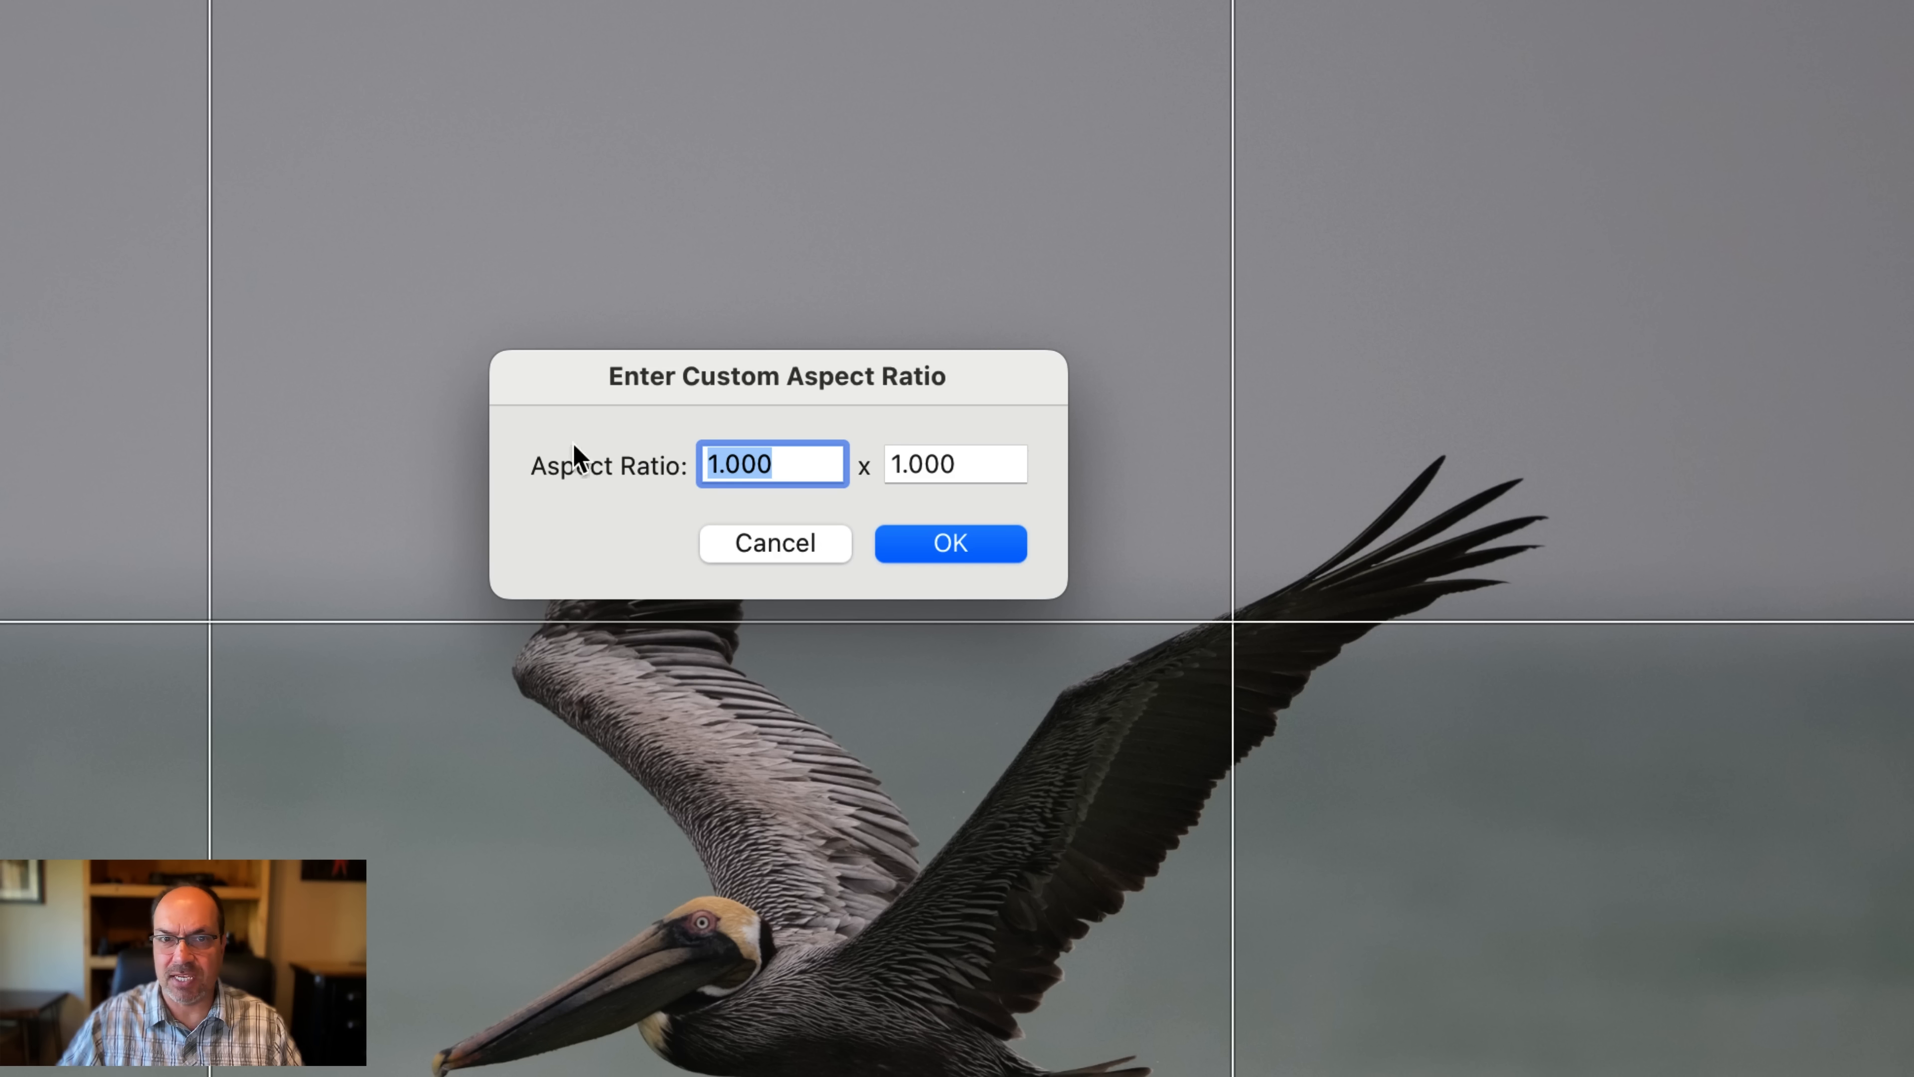
pyautogui.click(770, 554)
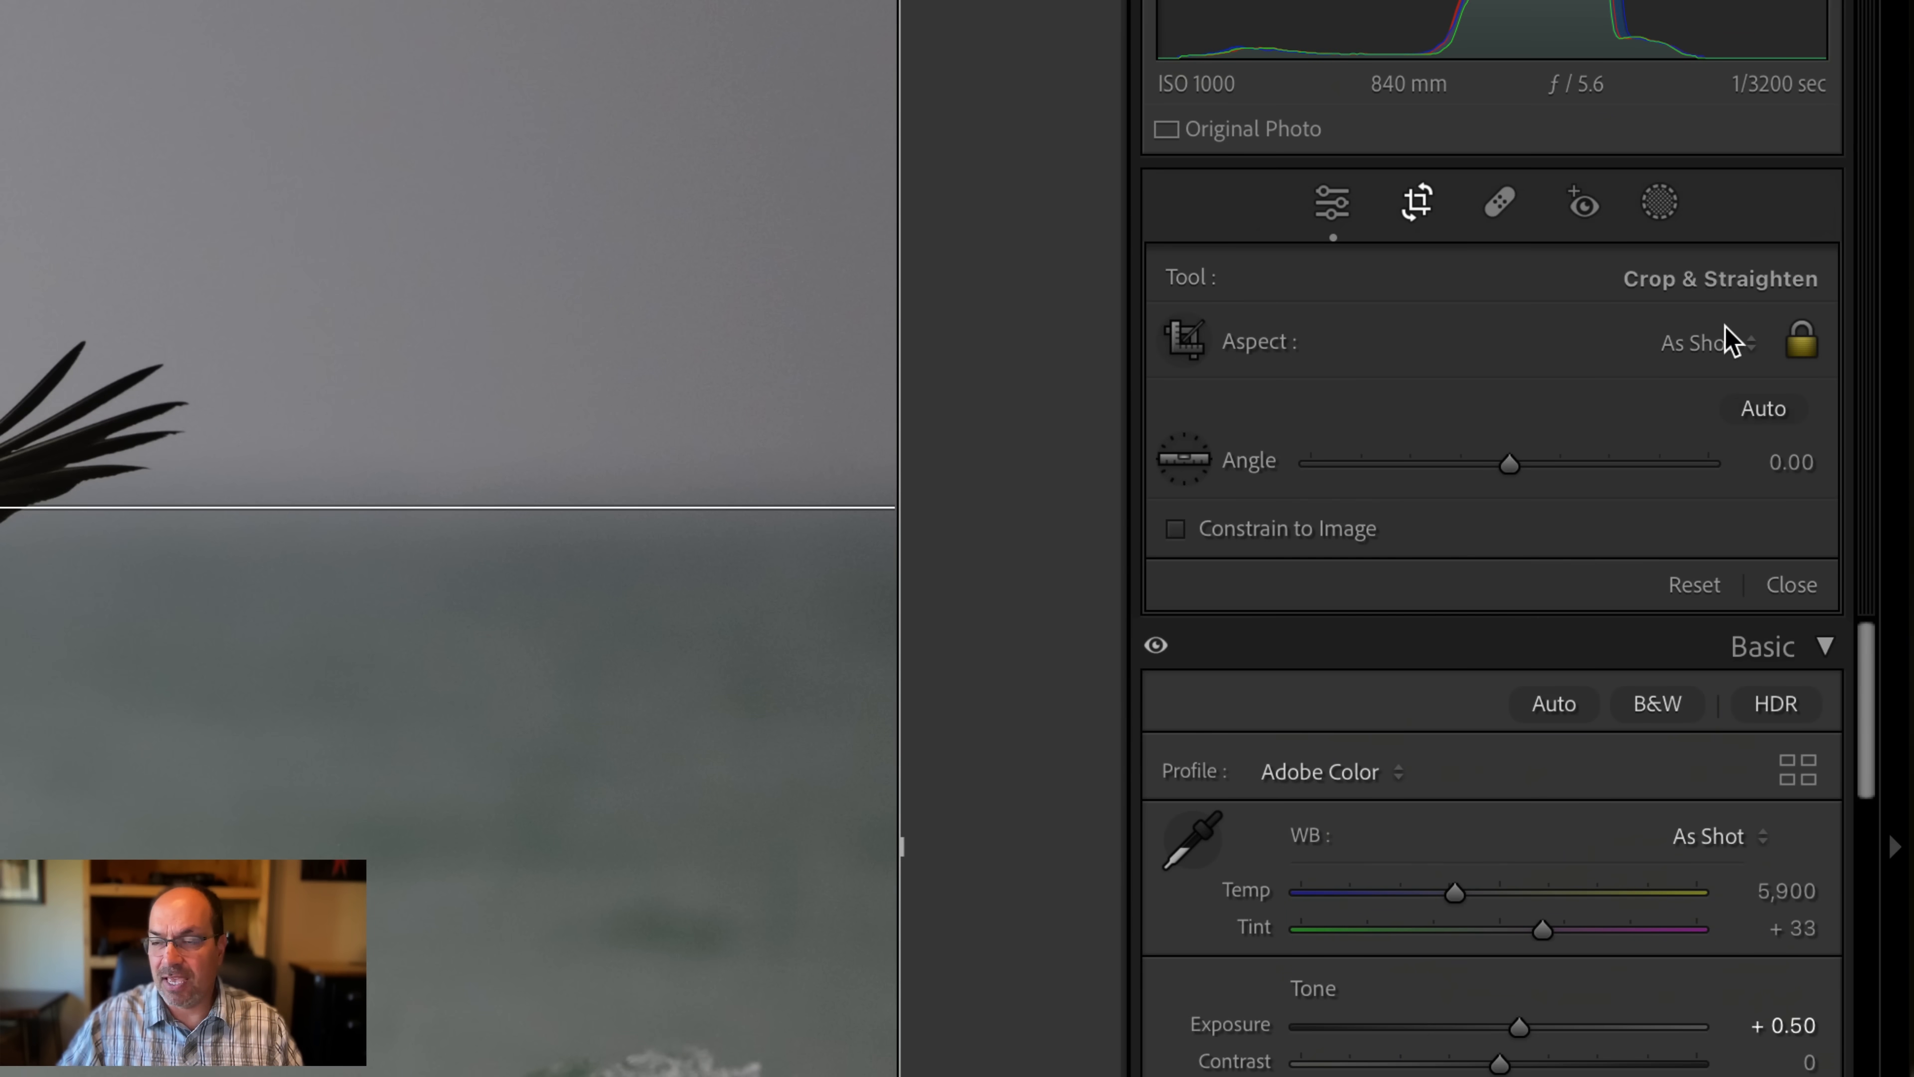
# Try a 1 x 1 crop shrunk and repositioned around the flying pelican, and reset the crop.
pyautogui.click(1726, 341)
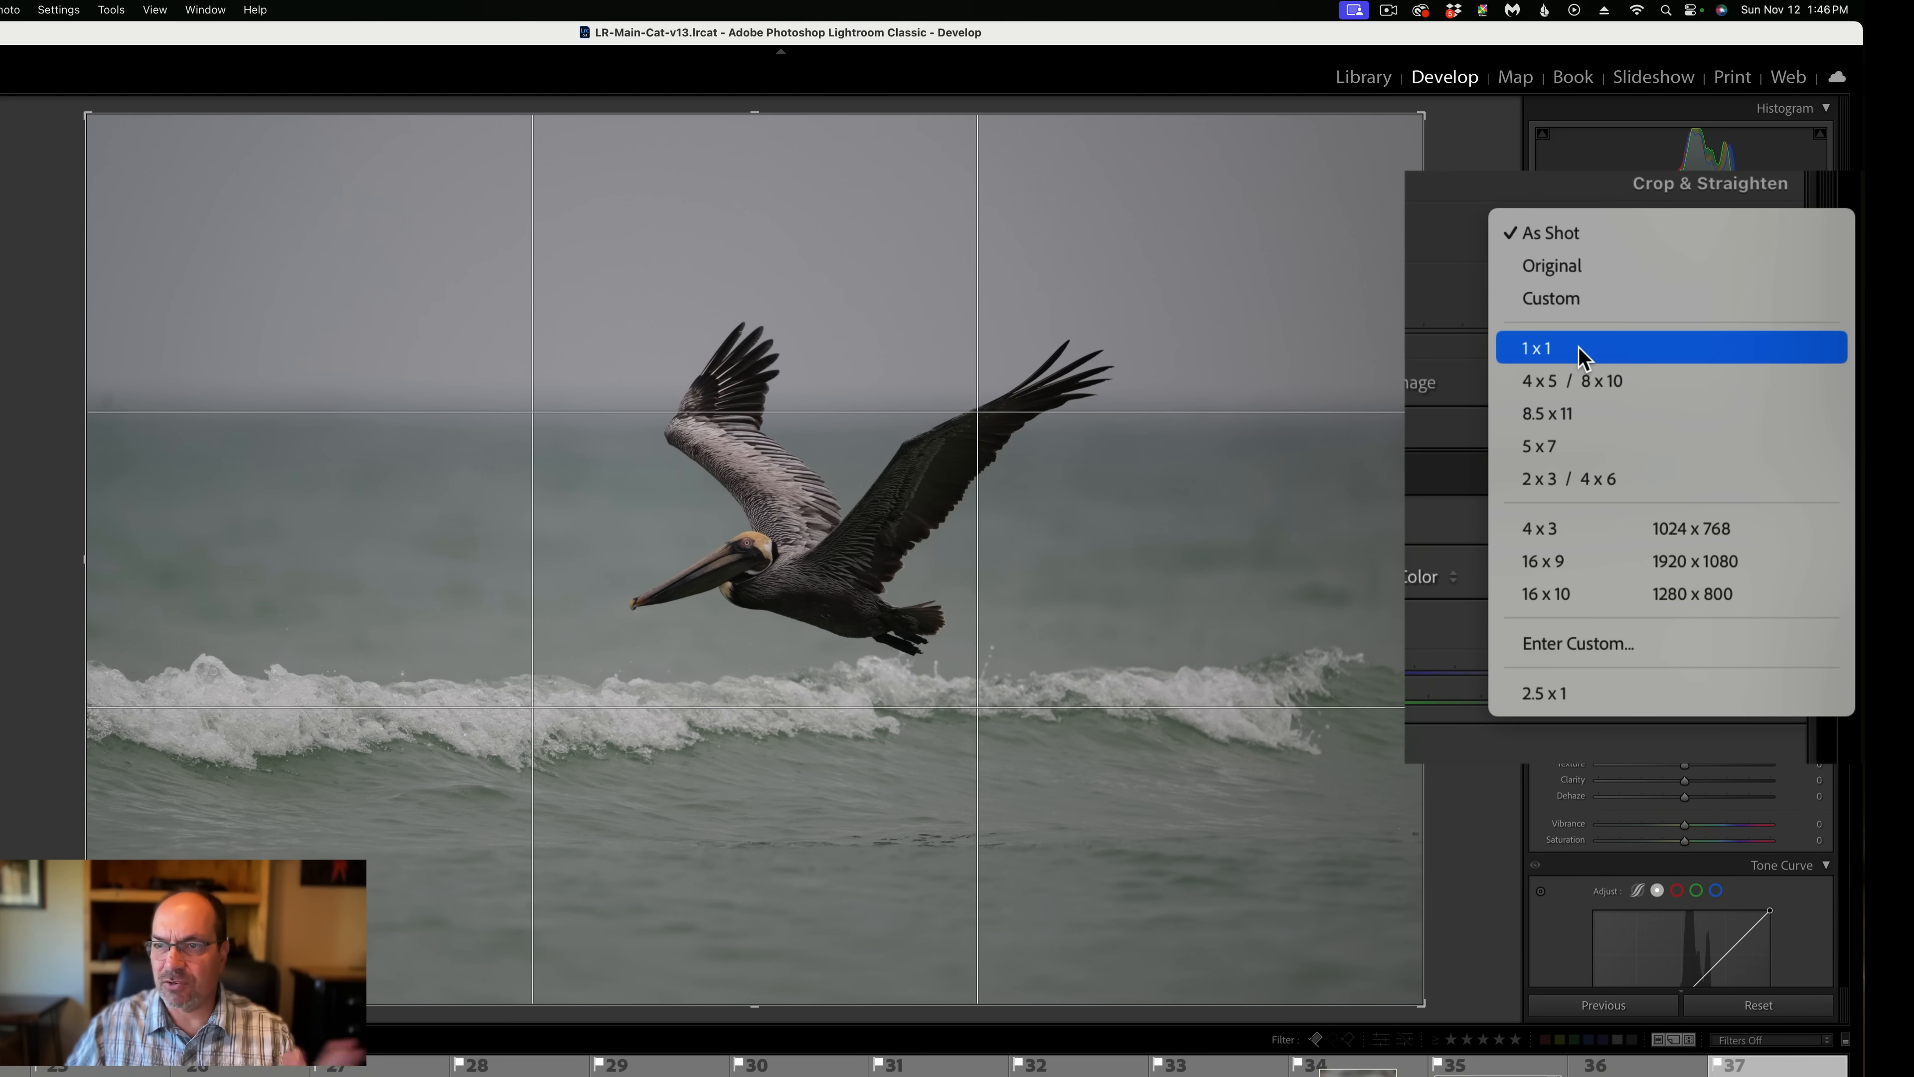
pyautogui.click(1579, 354)
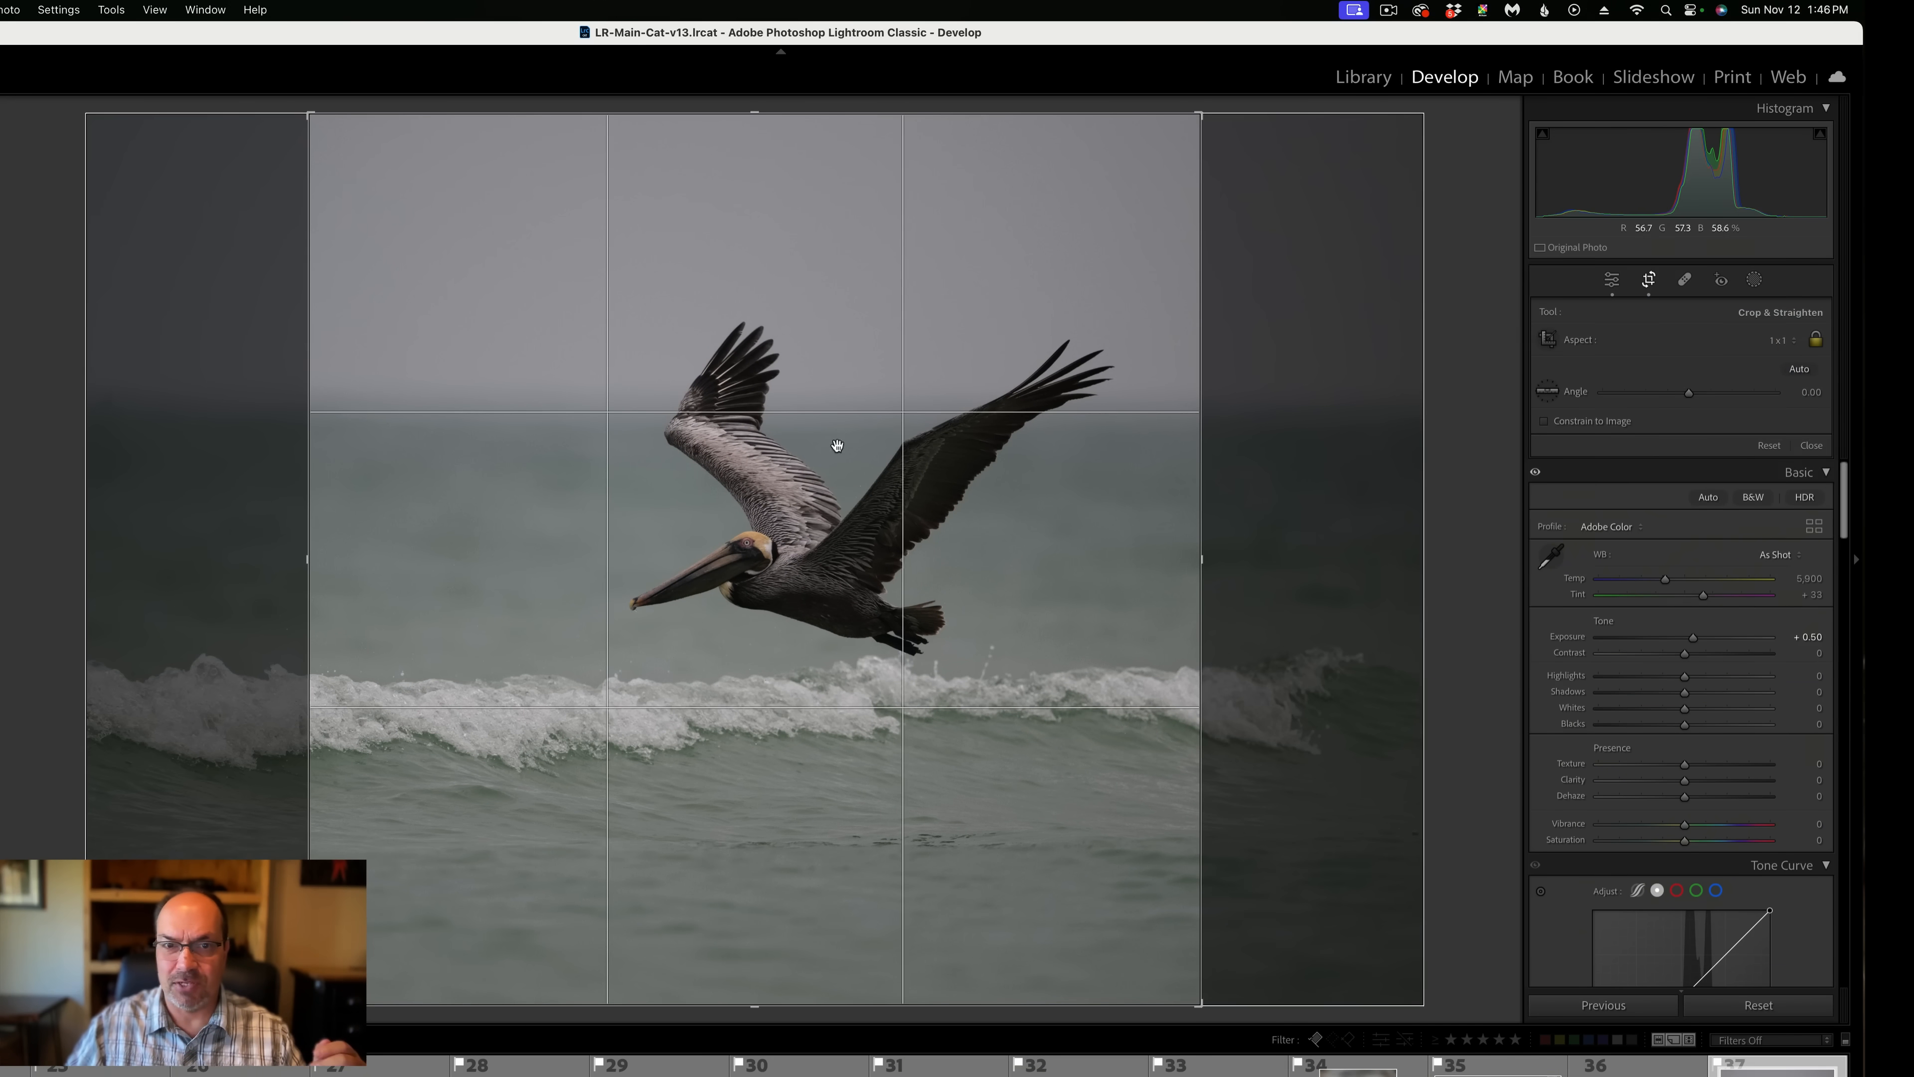
pyautogui.moveTo(751, 123); pyautogui.dragTo(754, 229)
pyautogui.moveTo(799, 363); pyautogui.dragTo(726, 424)
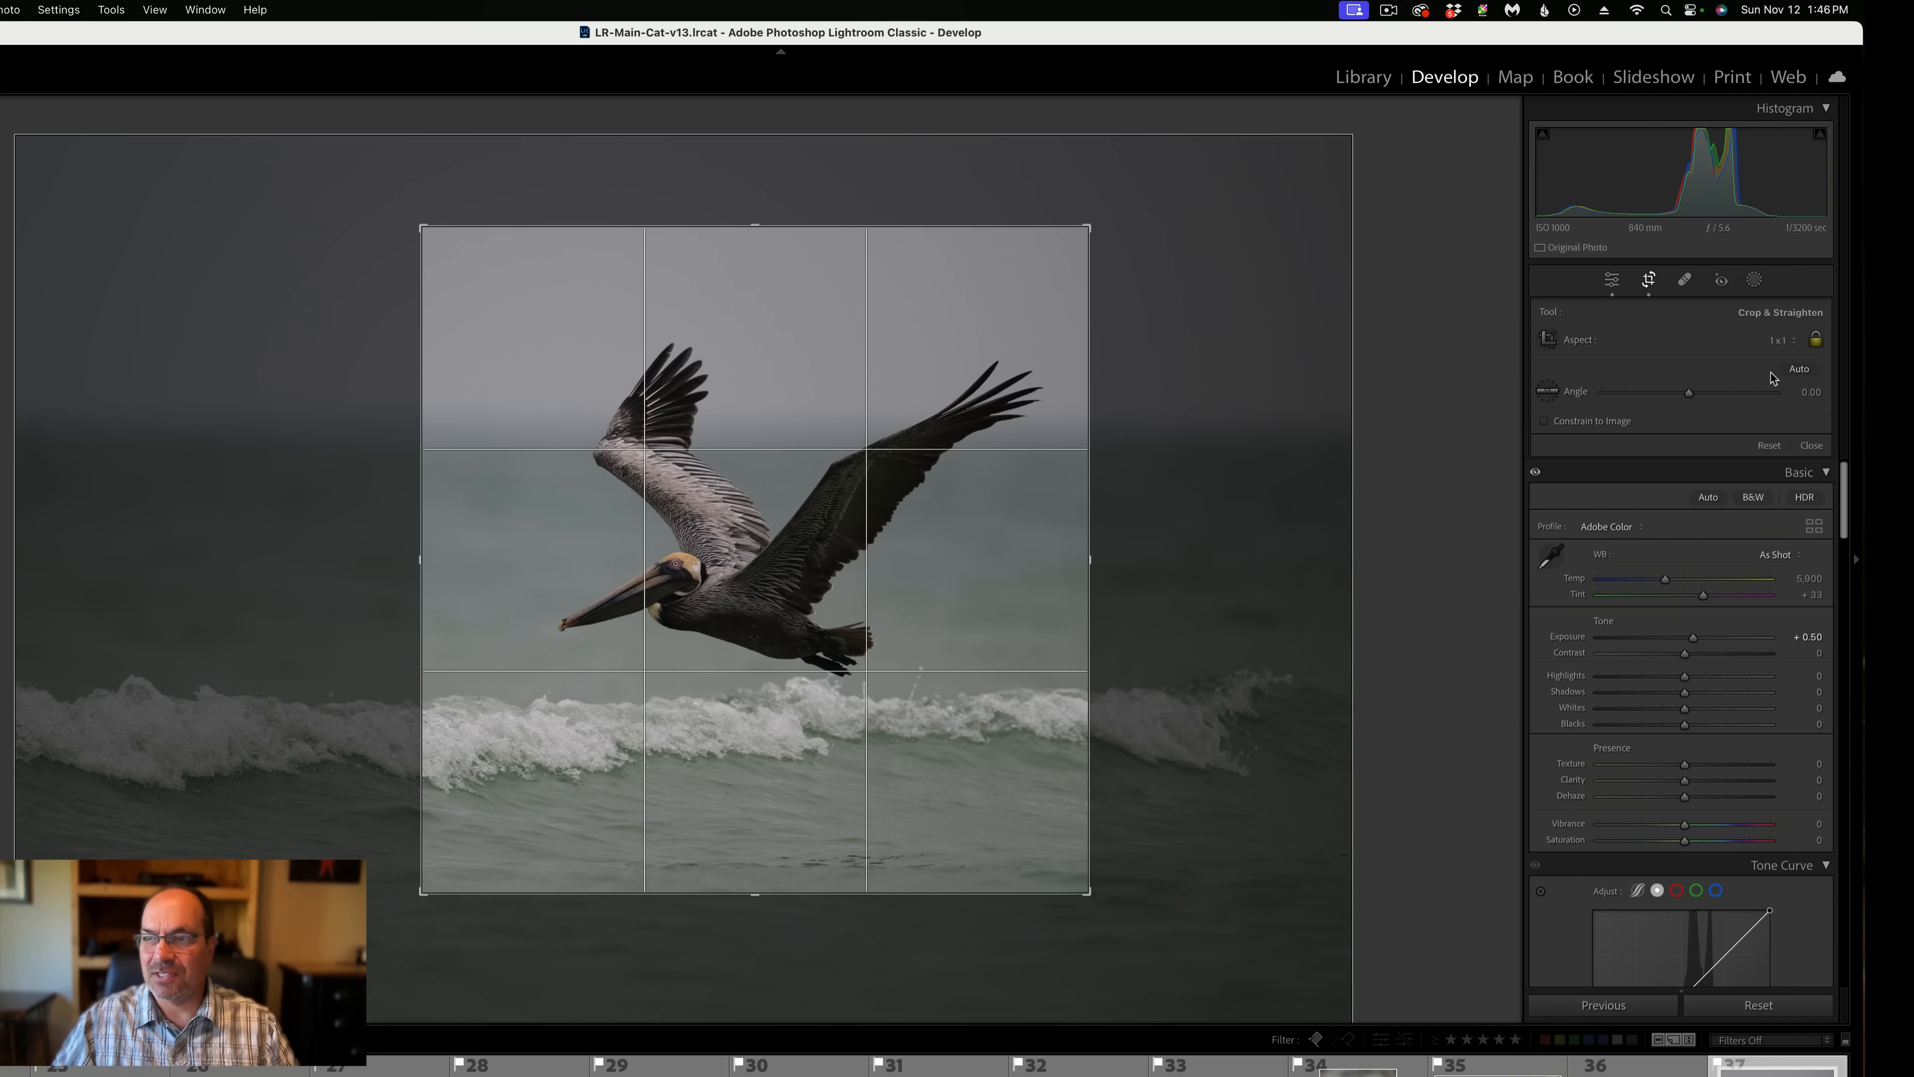
pyautogui.click(1768, 445)
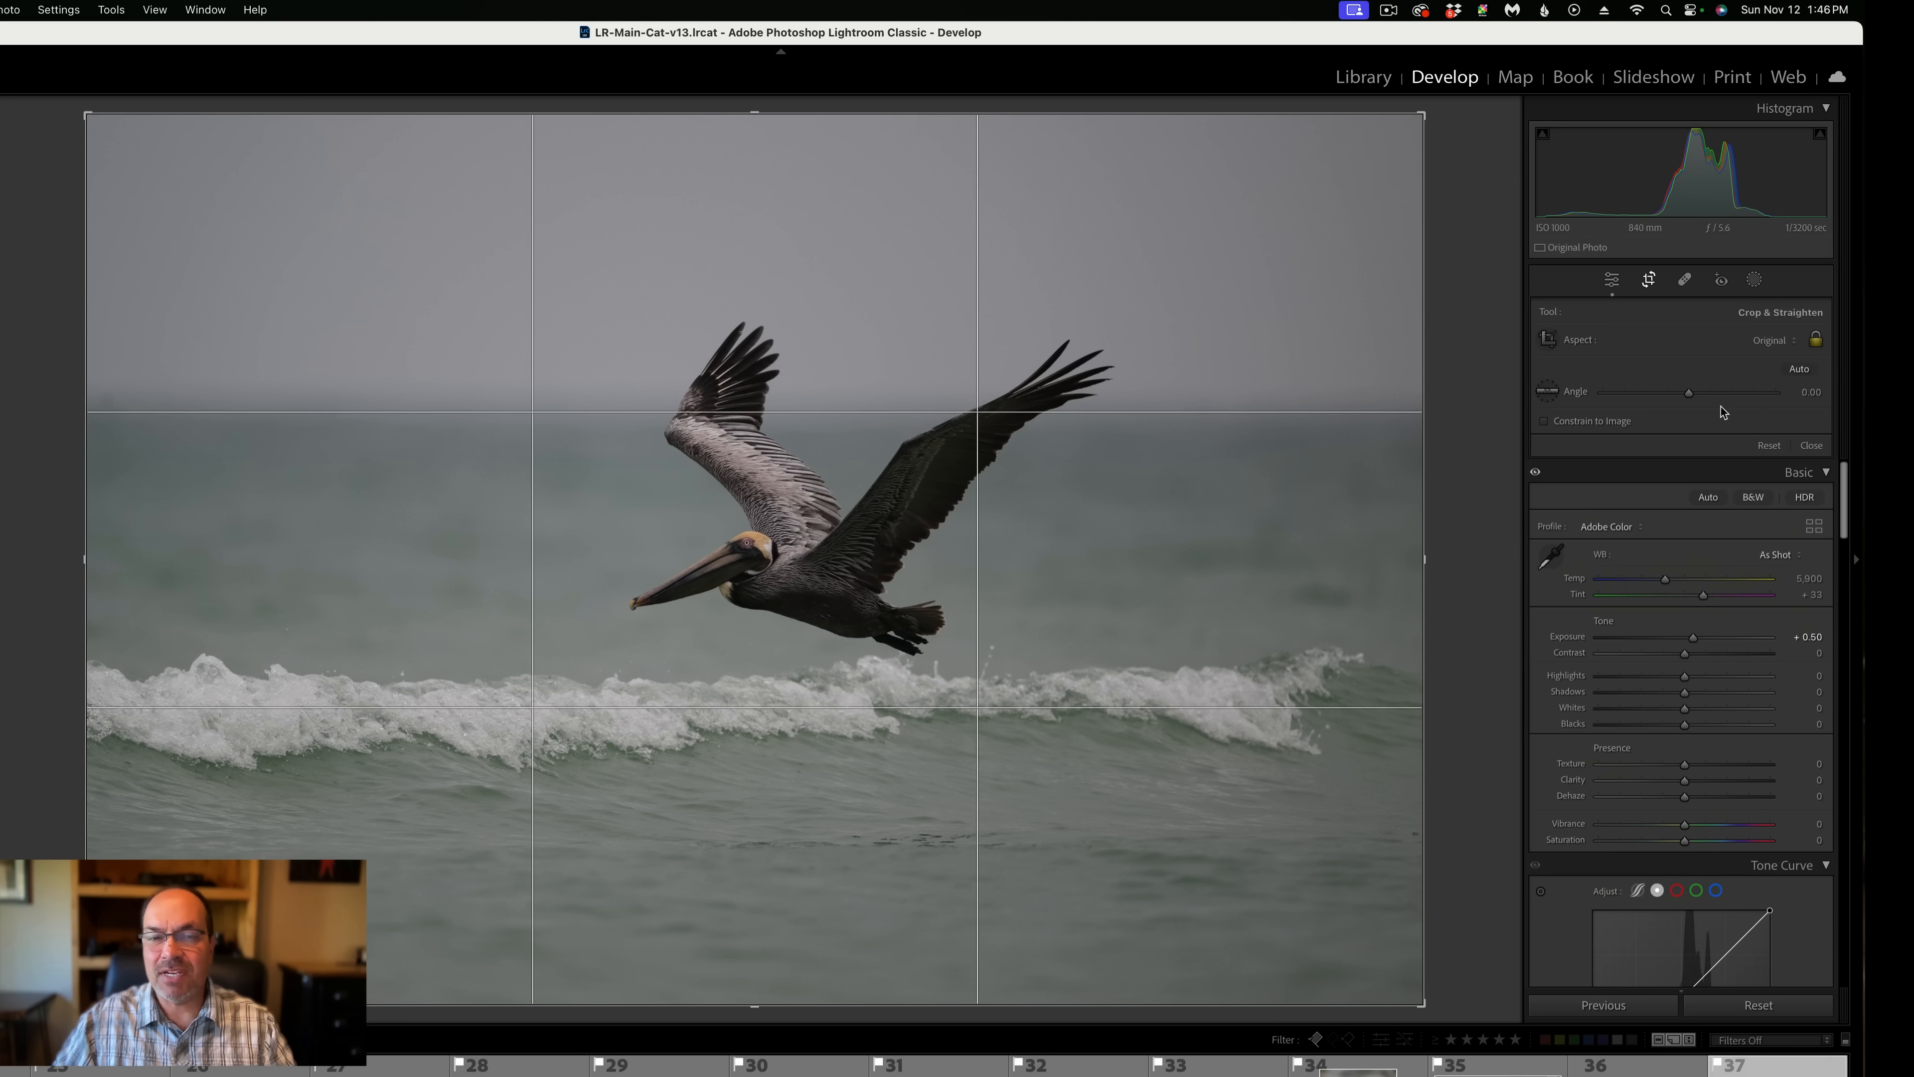
pyautogui.click(1783, 339)
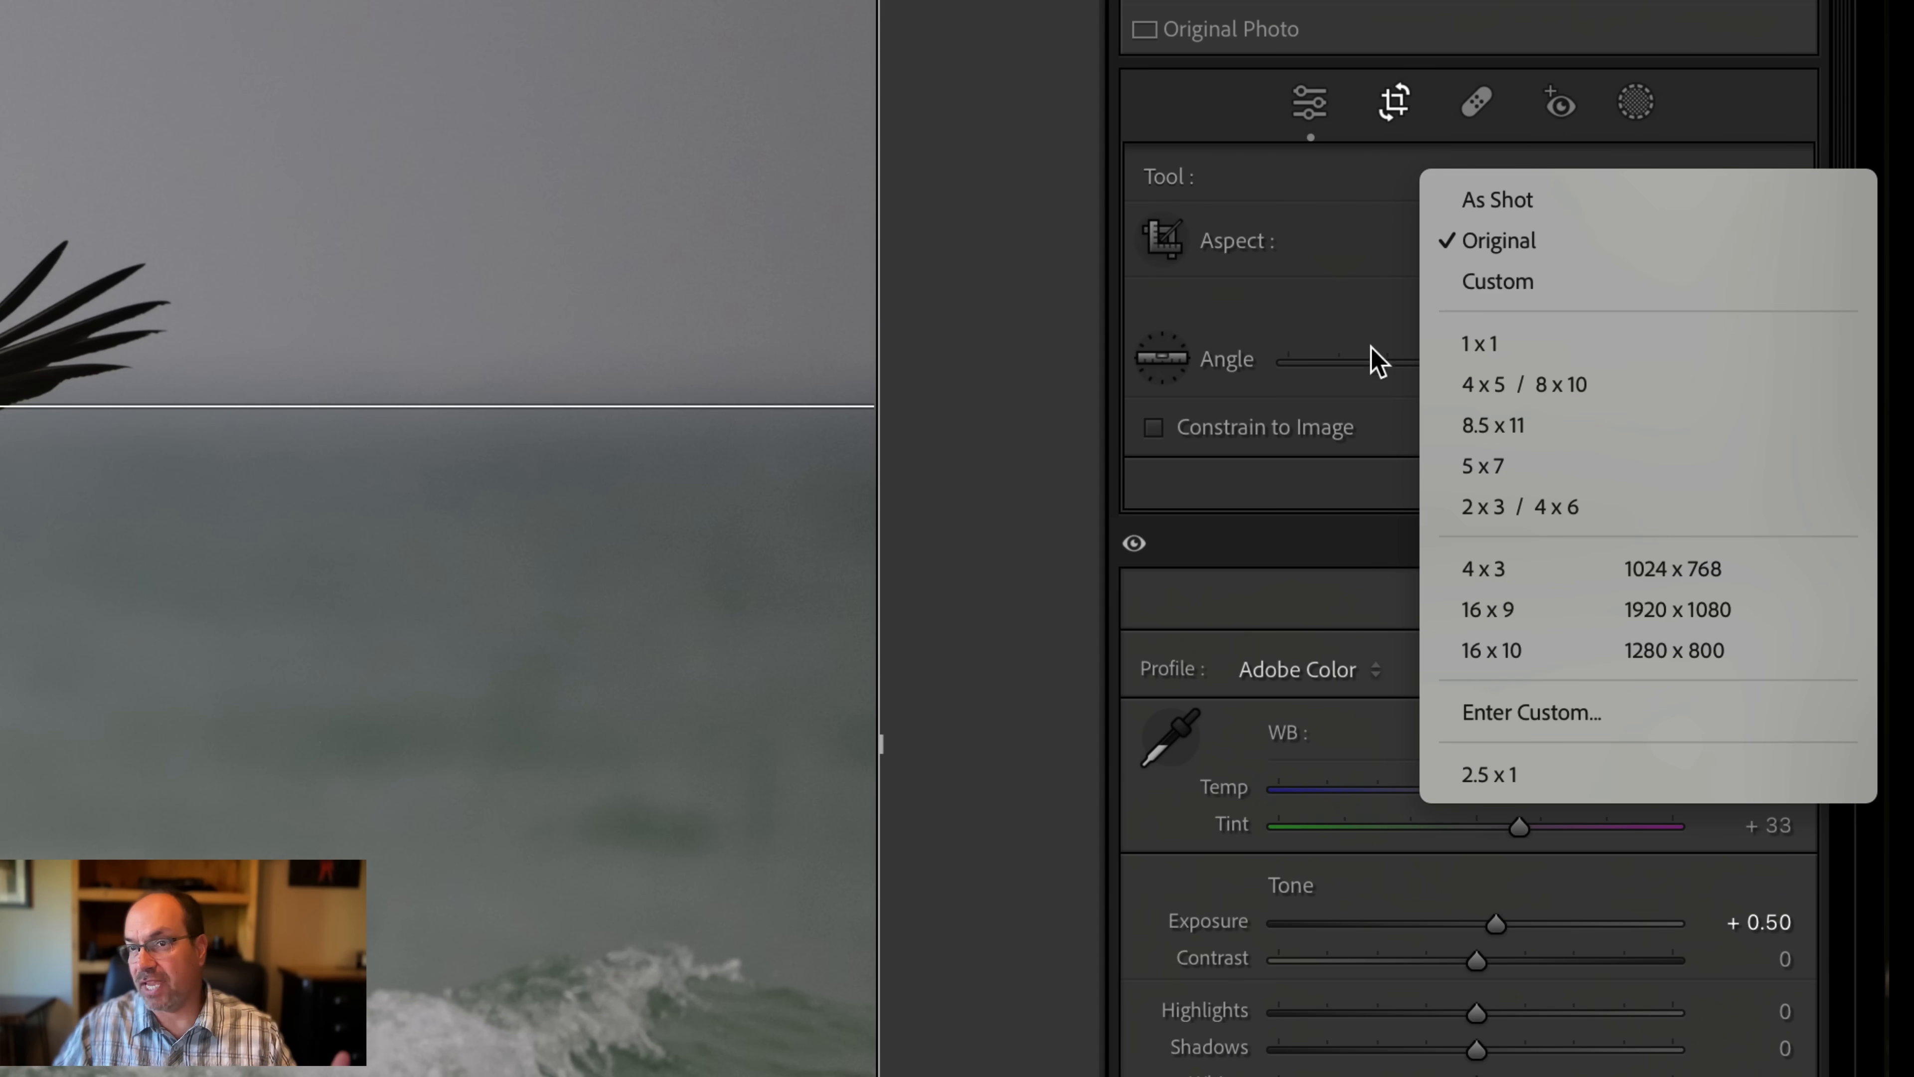
pyautogui.click(1359, 265)
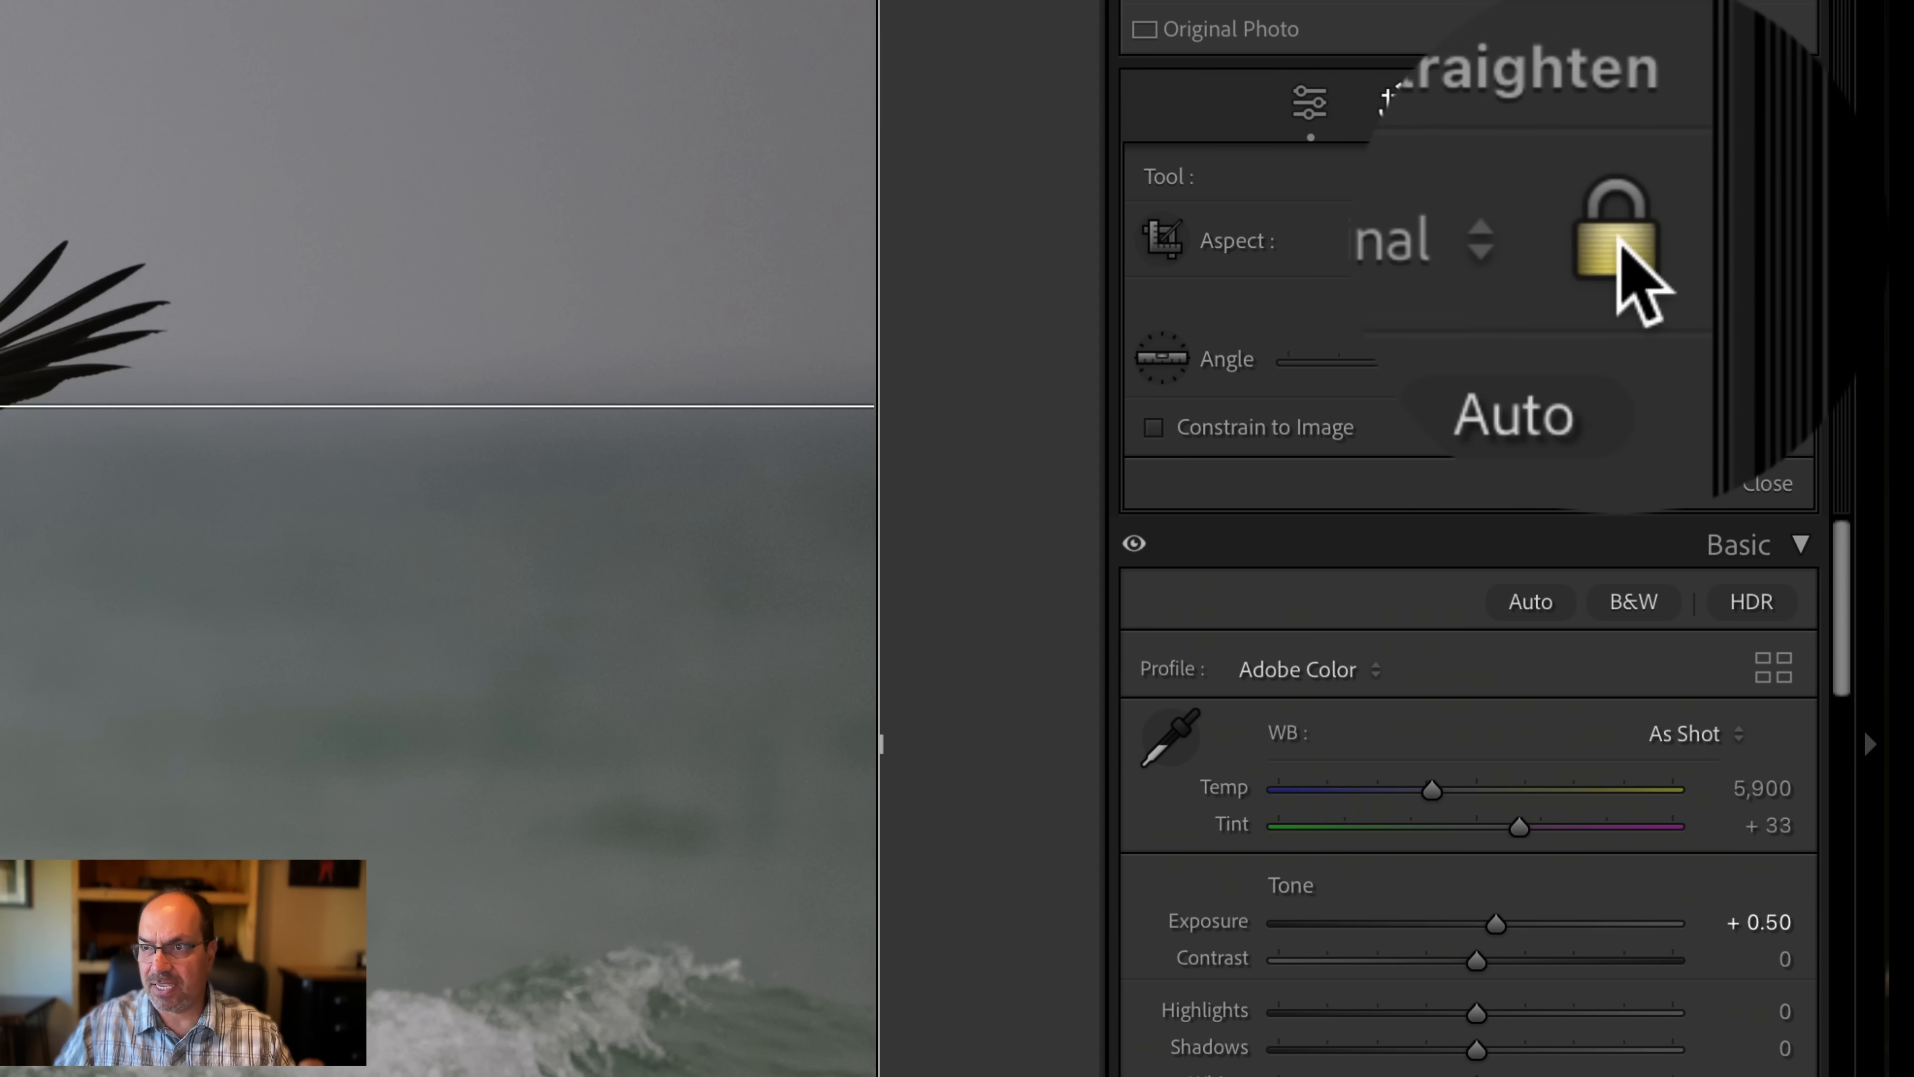
# Unlock the crop's aspect ratio and try adjusting the side edges of the crop frame independently.
pyautogui.click(1619, 250)
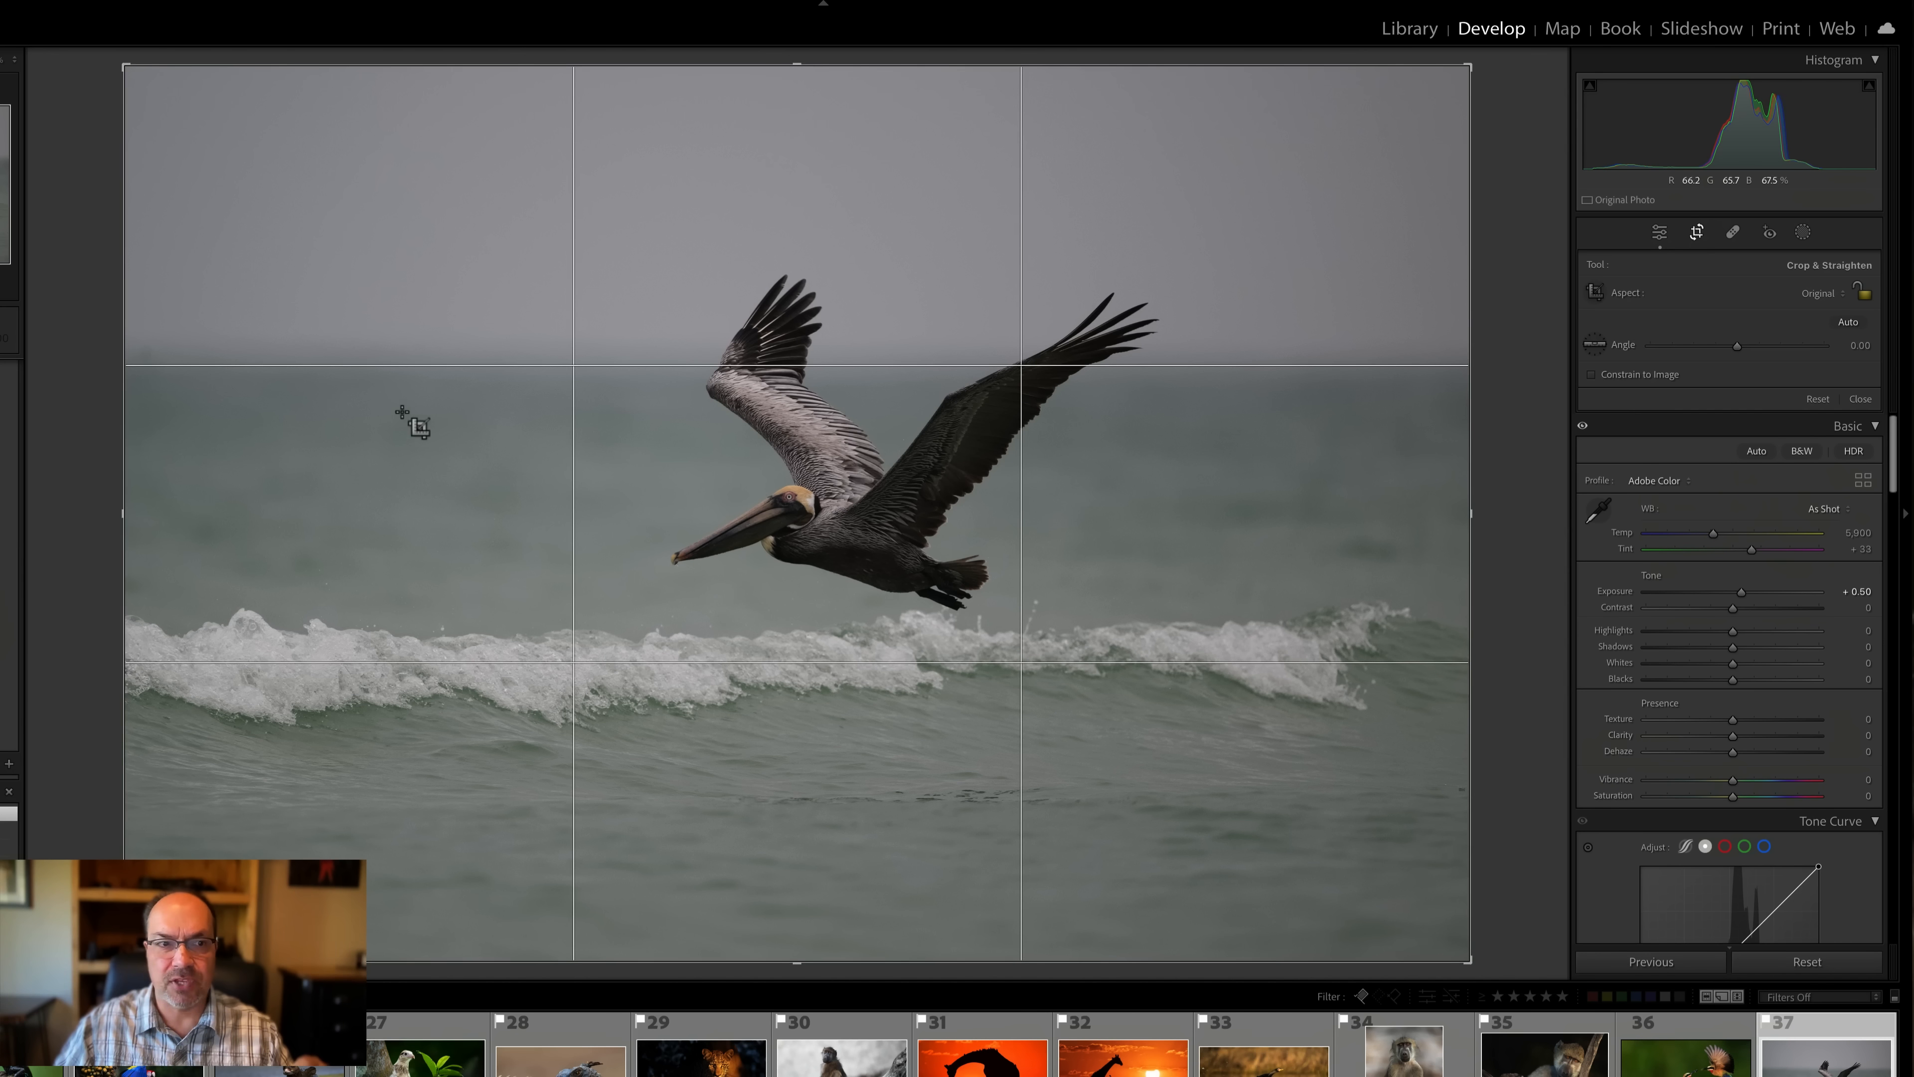
pyautogui.moveTo(1470, 513)
pyautogui.mouseDown()
pyautogui.moveTo(843, 485)
pyautogui.moveTo(1471, 512)
pyautogui.mouseUp()
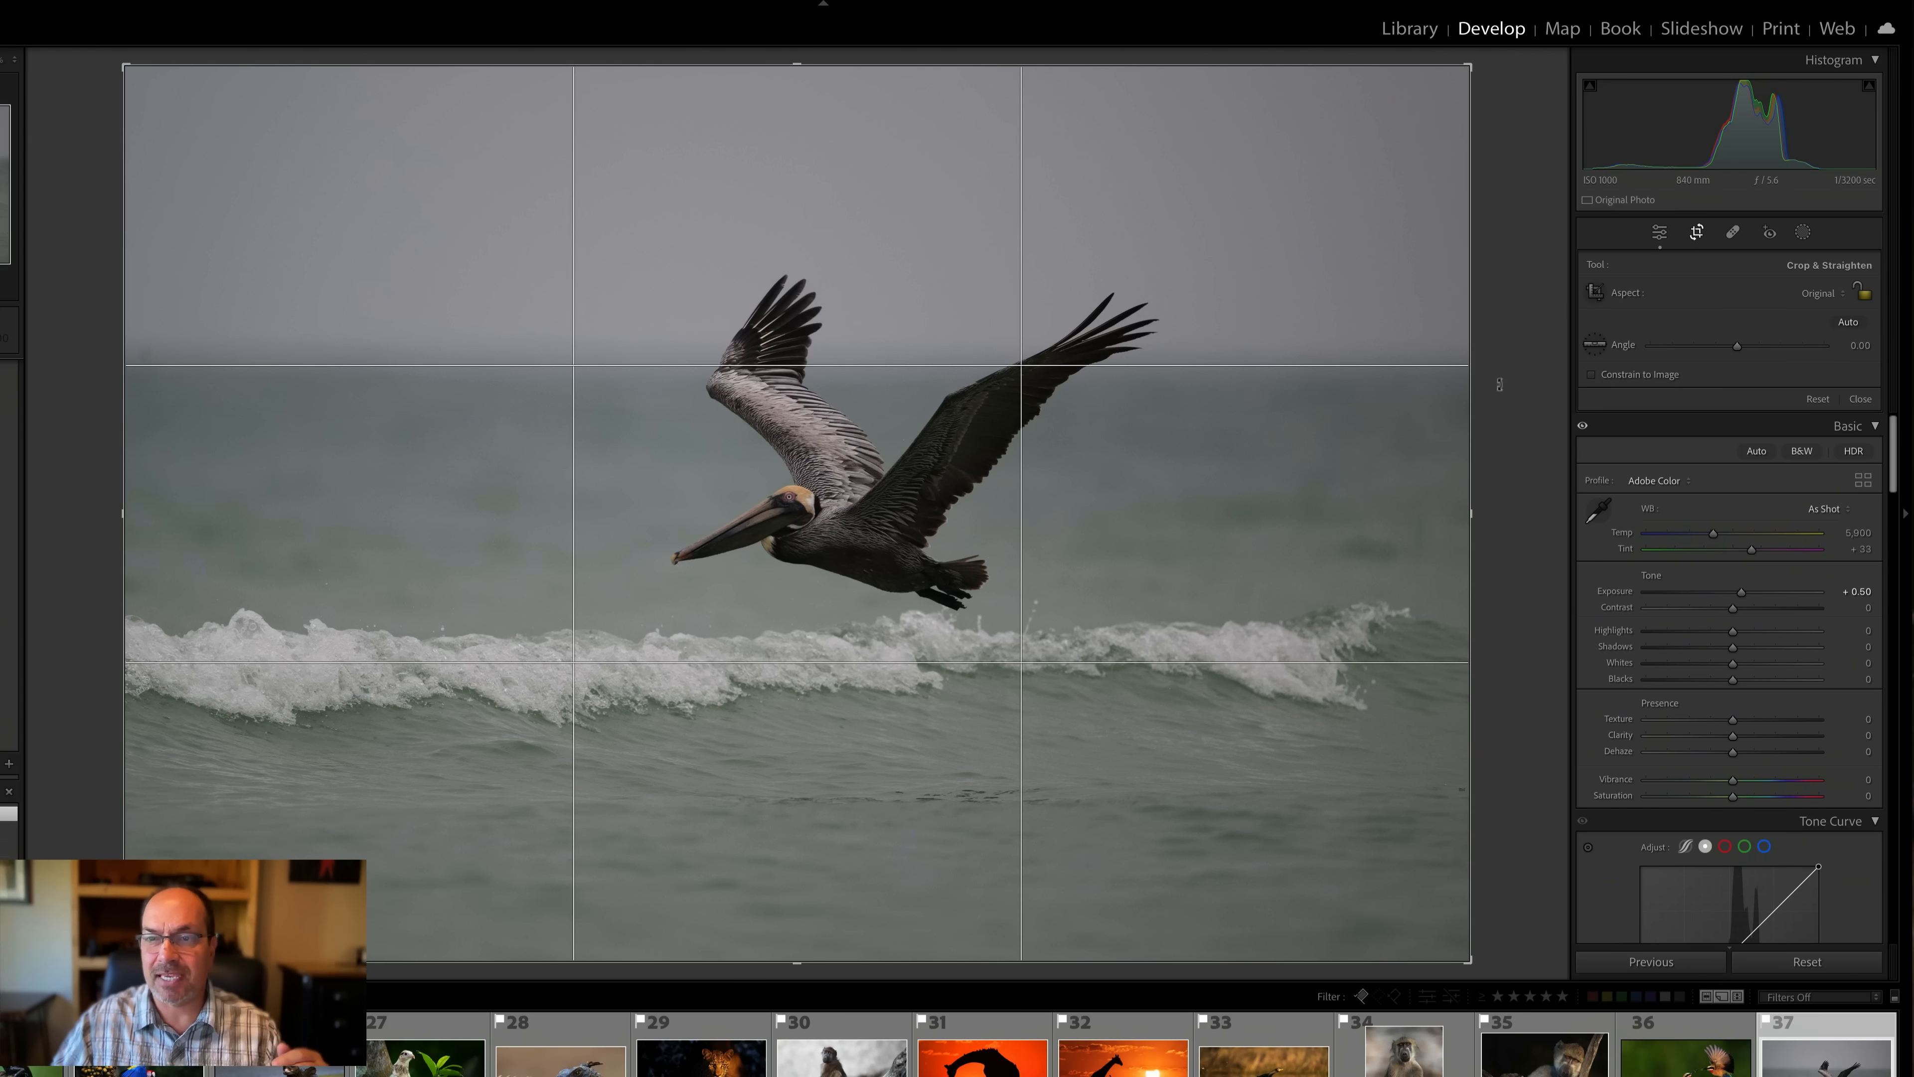
pyautogui.moveTo(1470, 419); pyautogui.dragTo(1597, 410)
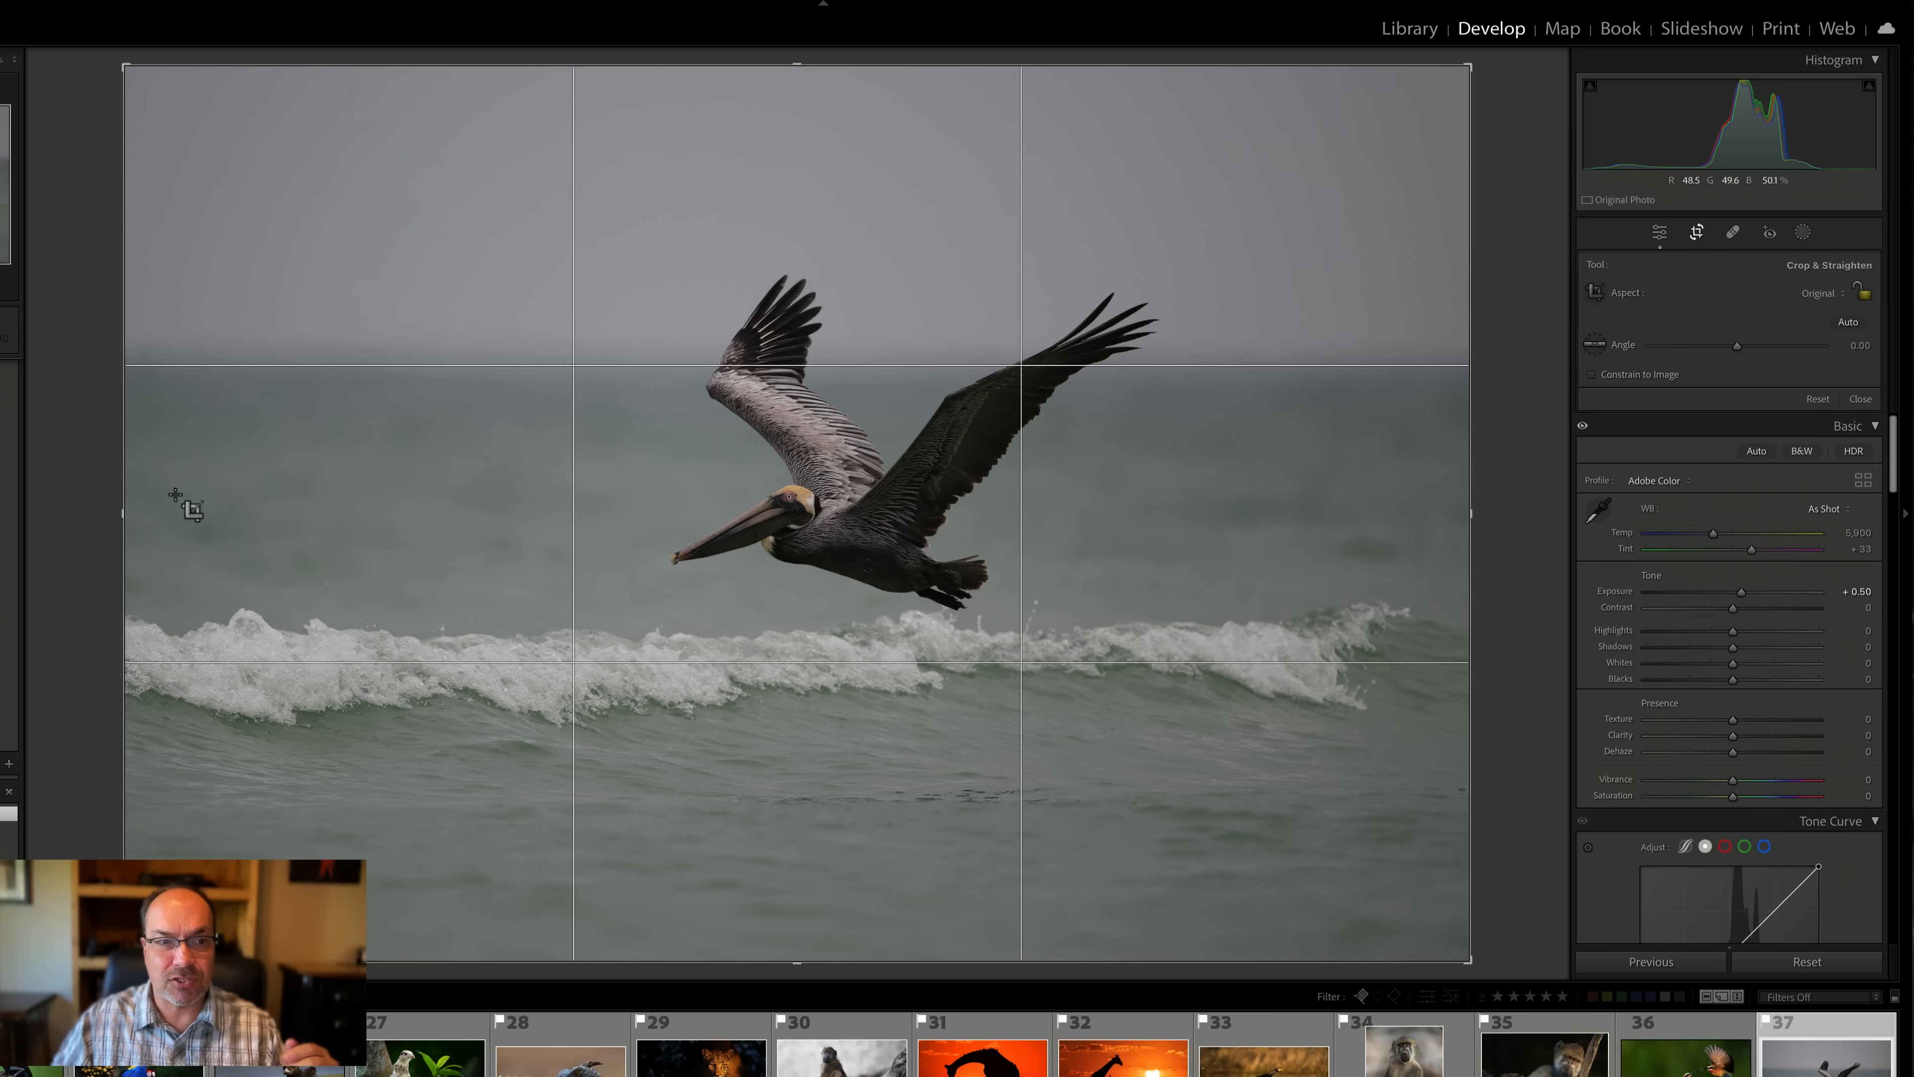
pyautogui.moveTo(128, 528); pyautogui.dragTo(83, 495)
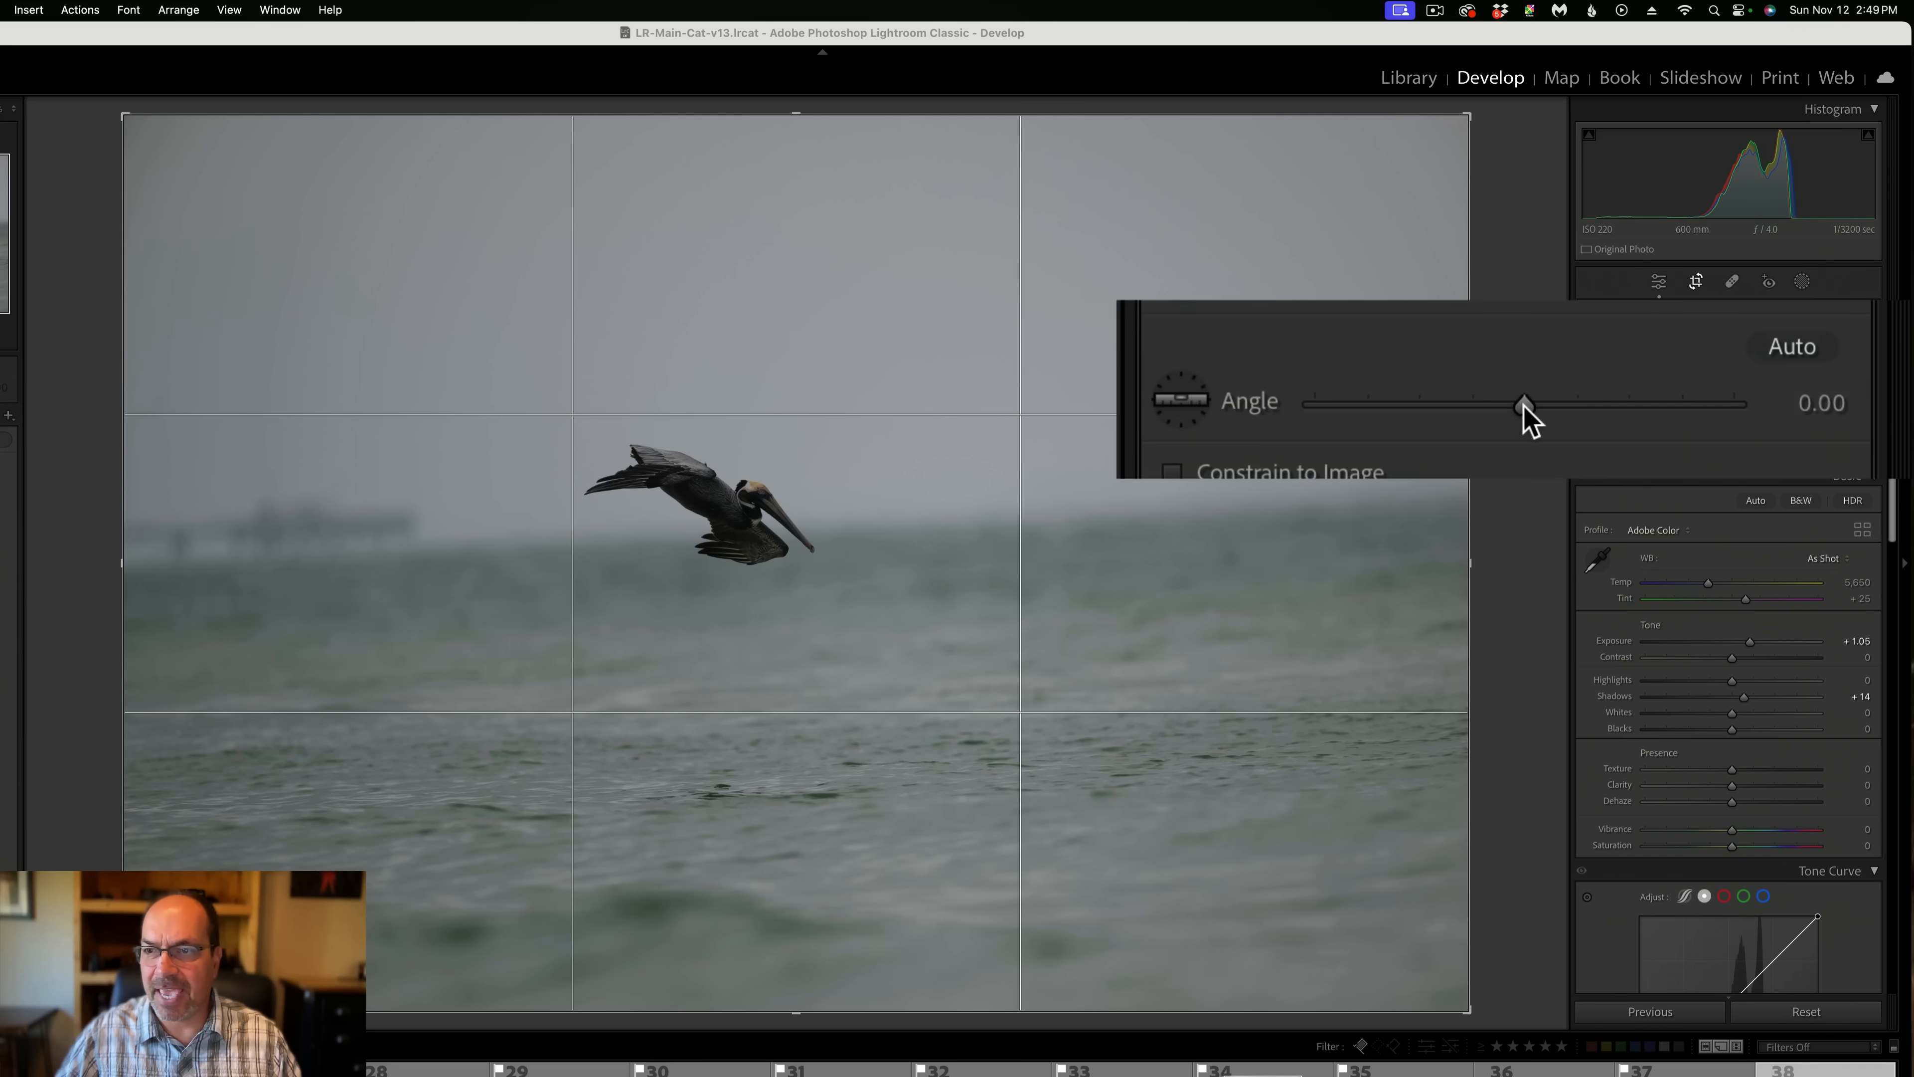
# Try straightening the diving pelican photo to 3.45 degrees by tracing the sloping horizon with the Straighten tool, and reset the crop.
pyautogui.moveTo(1524, 407); pyautogui.dragTo(1742, 400)
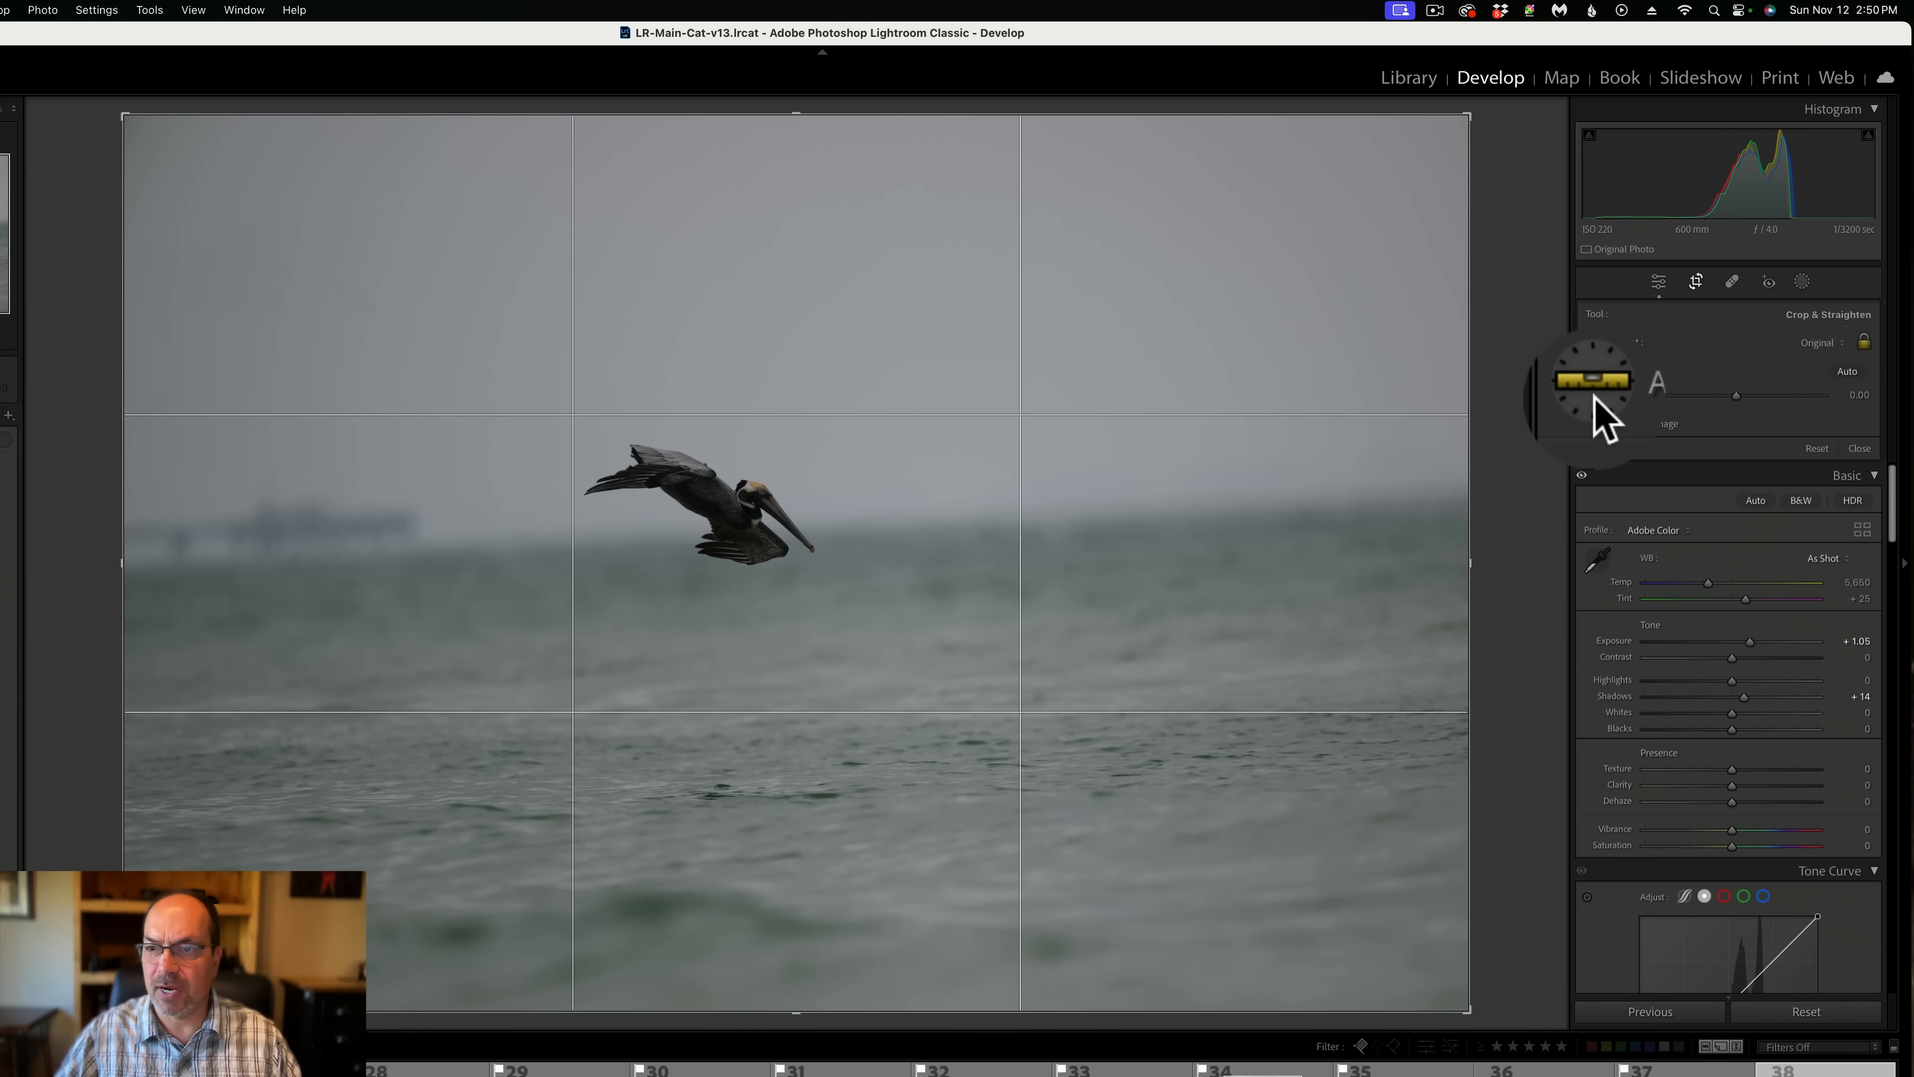
pyautogui.click(1594, 395)
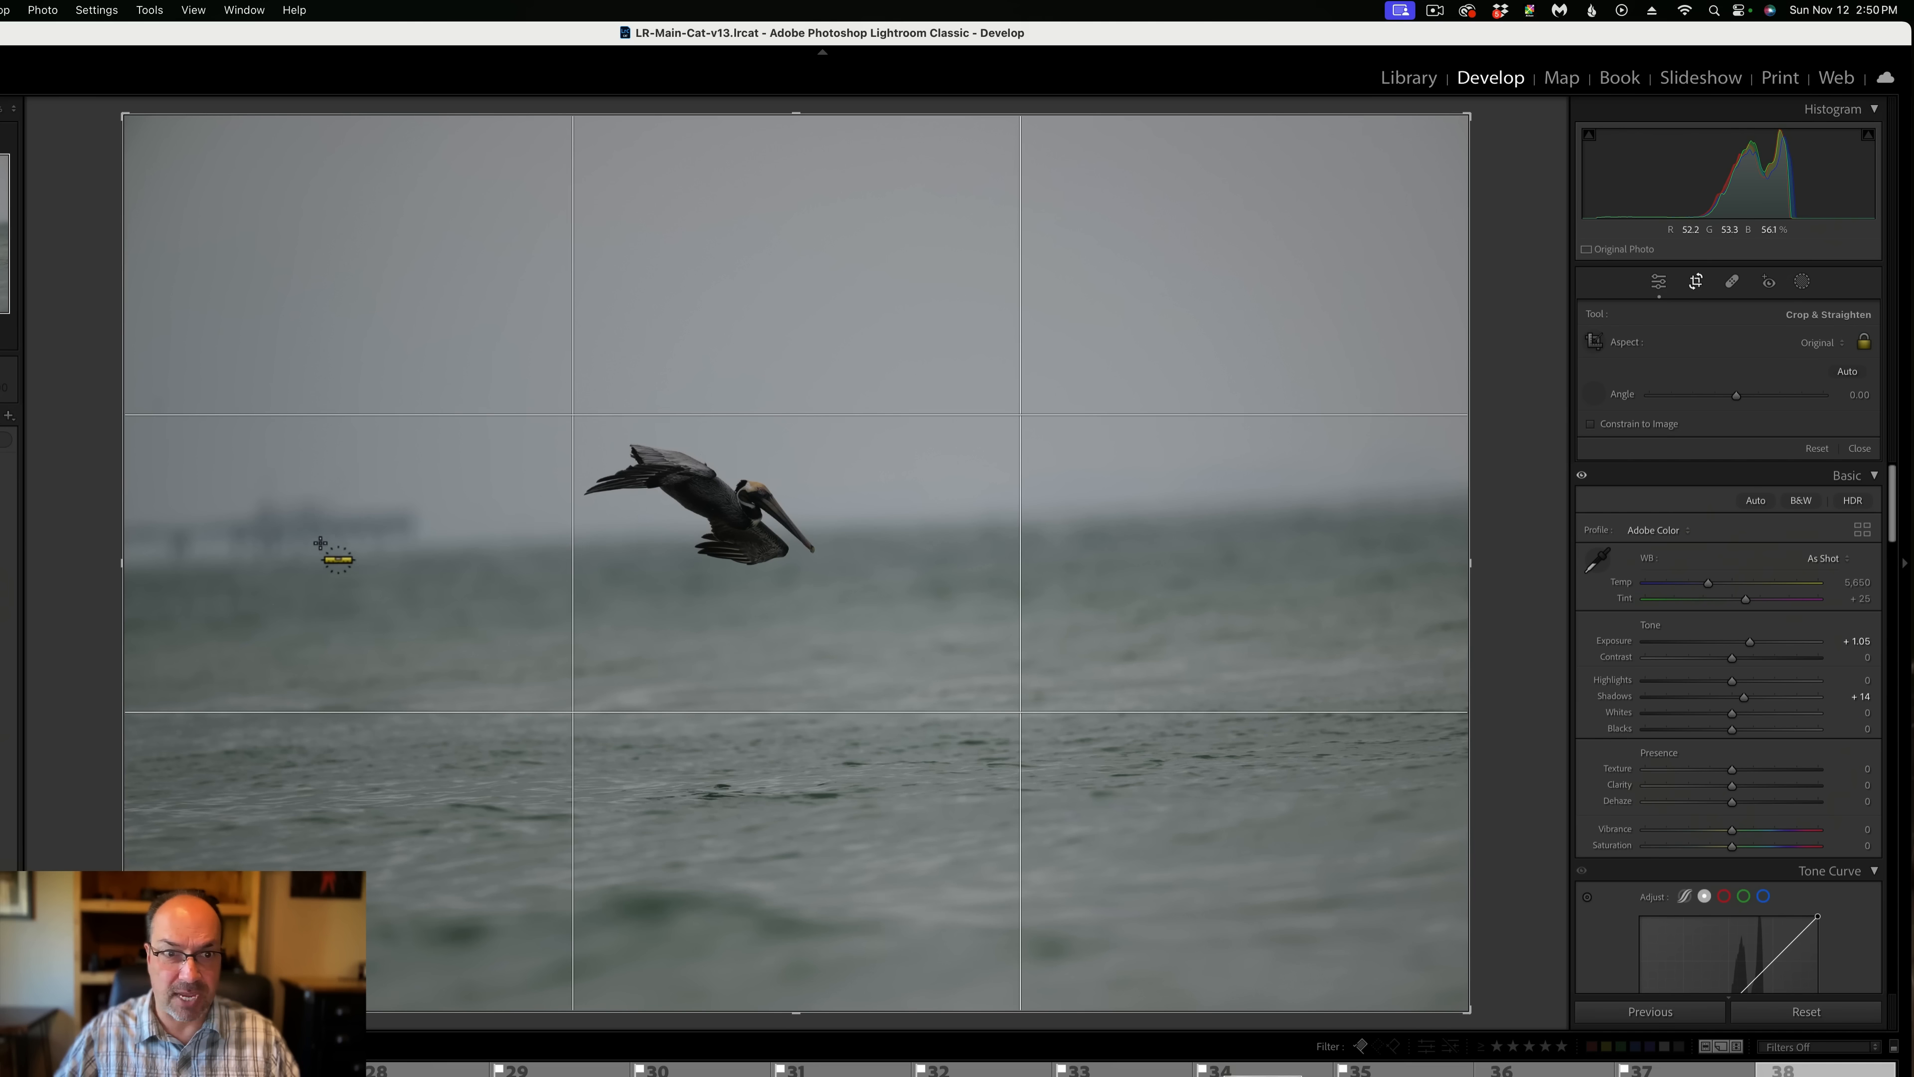
pyautogui.moveTo(512, 553); pyautogui.dragTo(1406, 479)
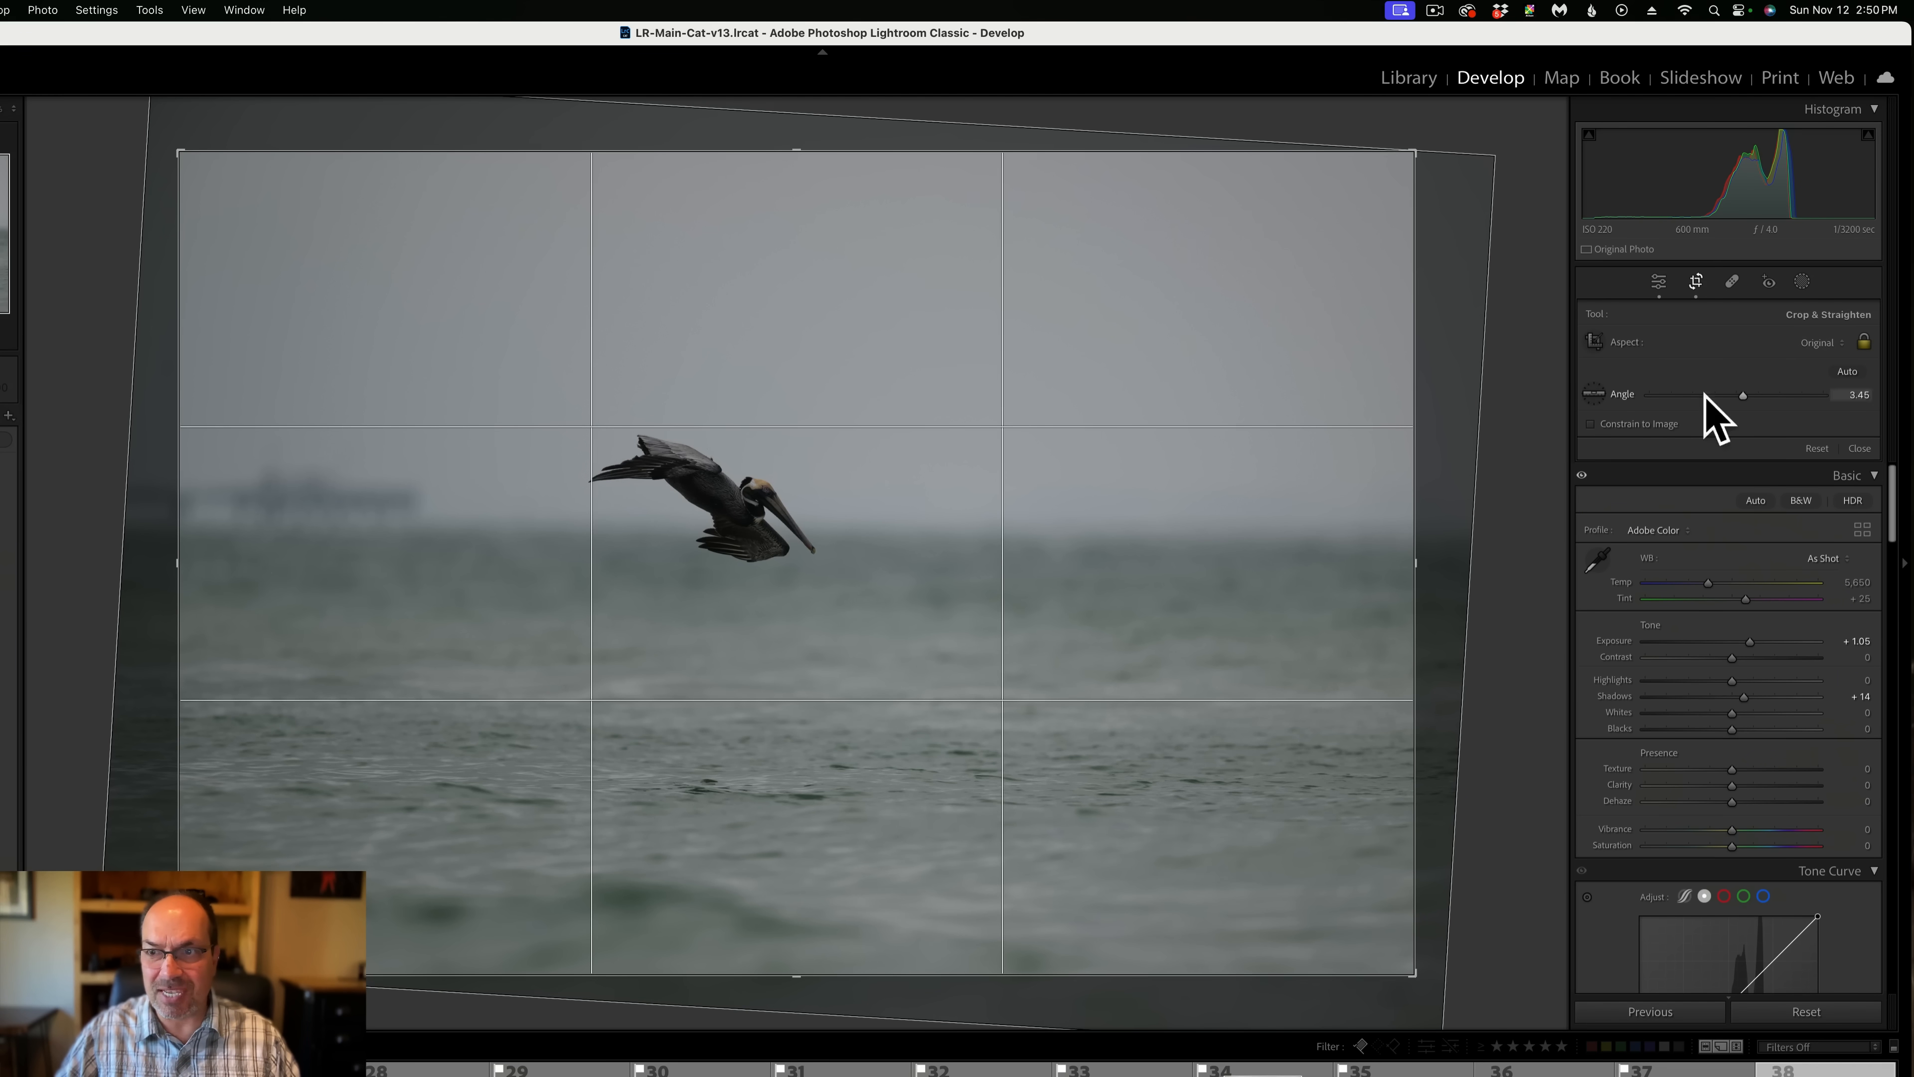
pyautogui.click(1814, 450)
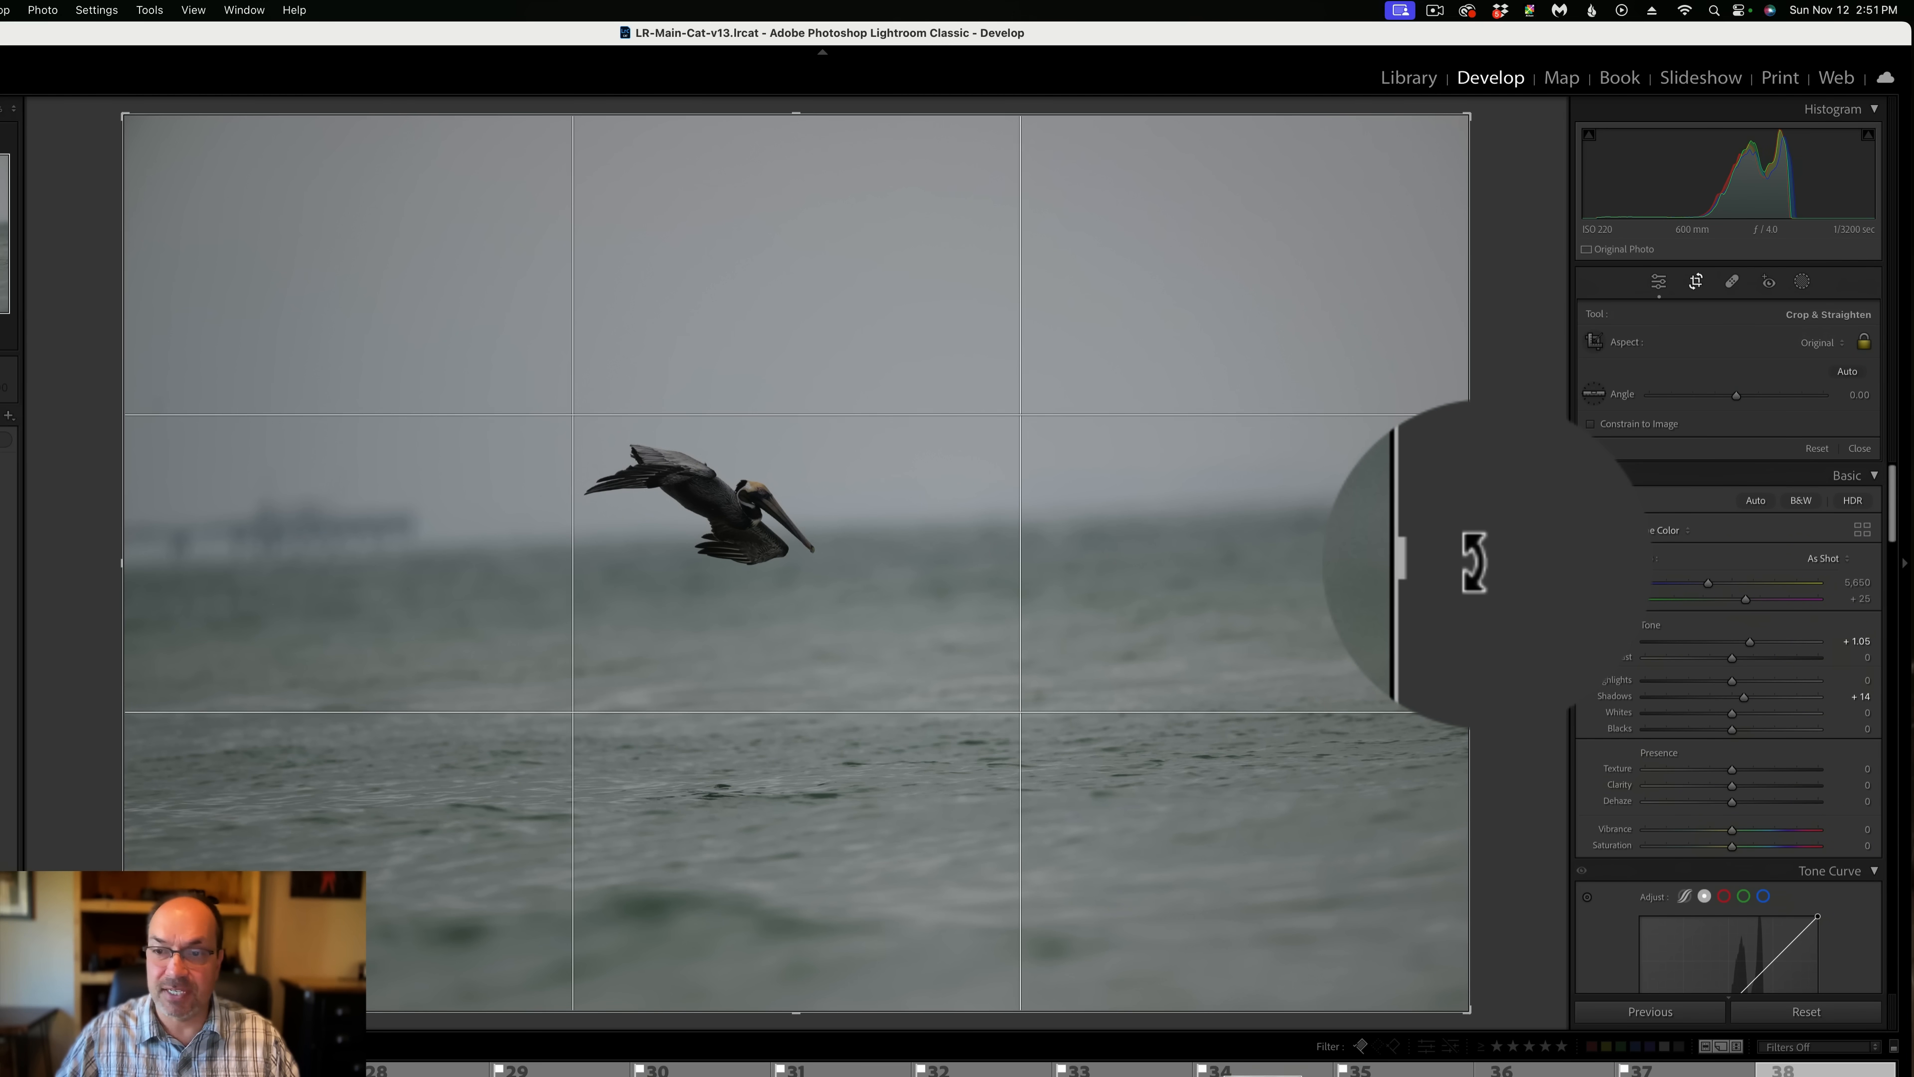
# Try rotating the diving pelican photo freehand from outside the crop frame, and reset the crop.
pyautogui.moveTo(1474, 562); pyautogui.dragTo(1474, 562)
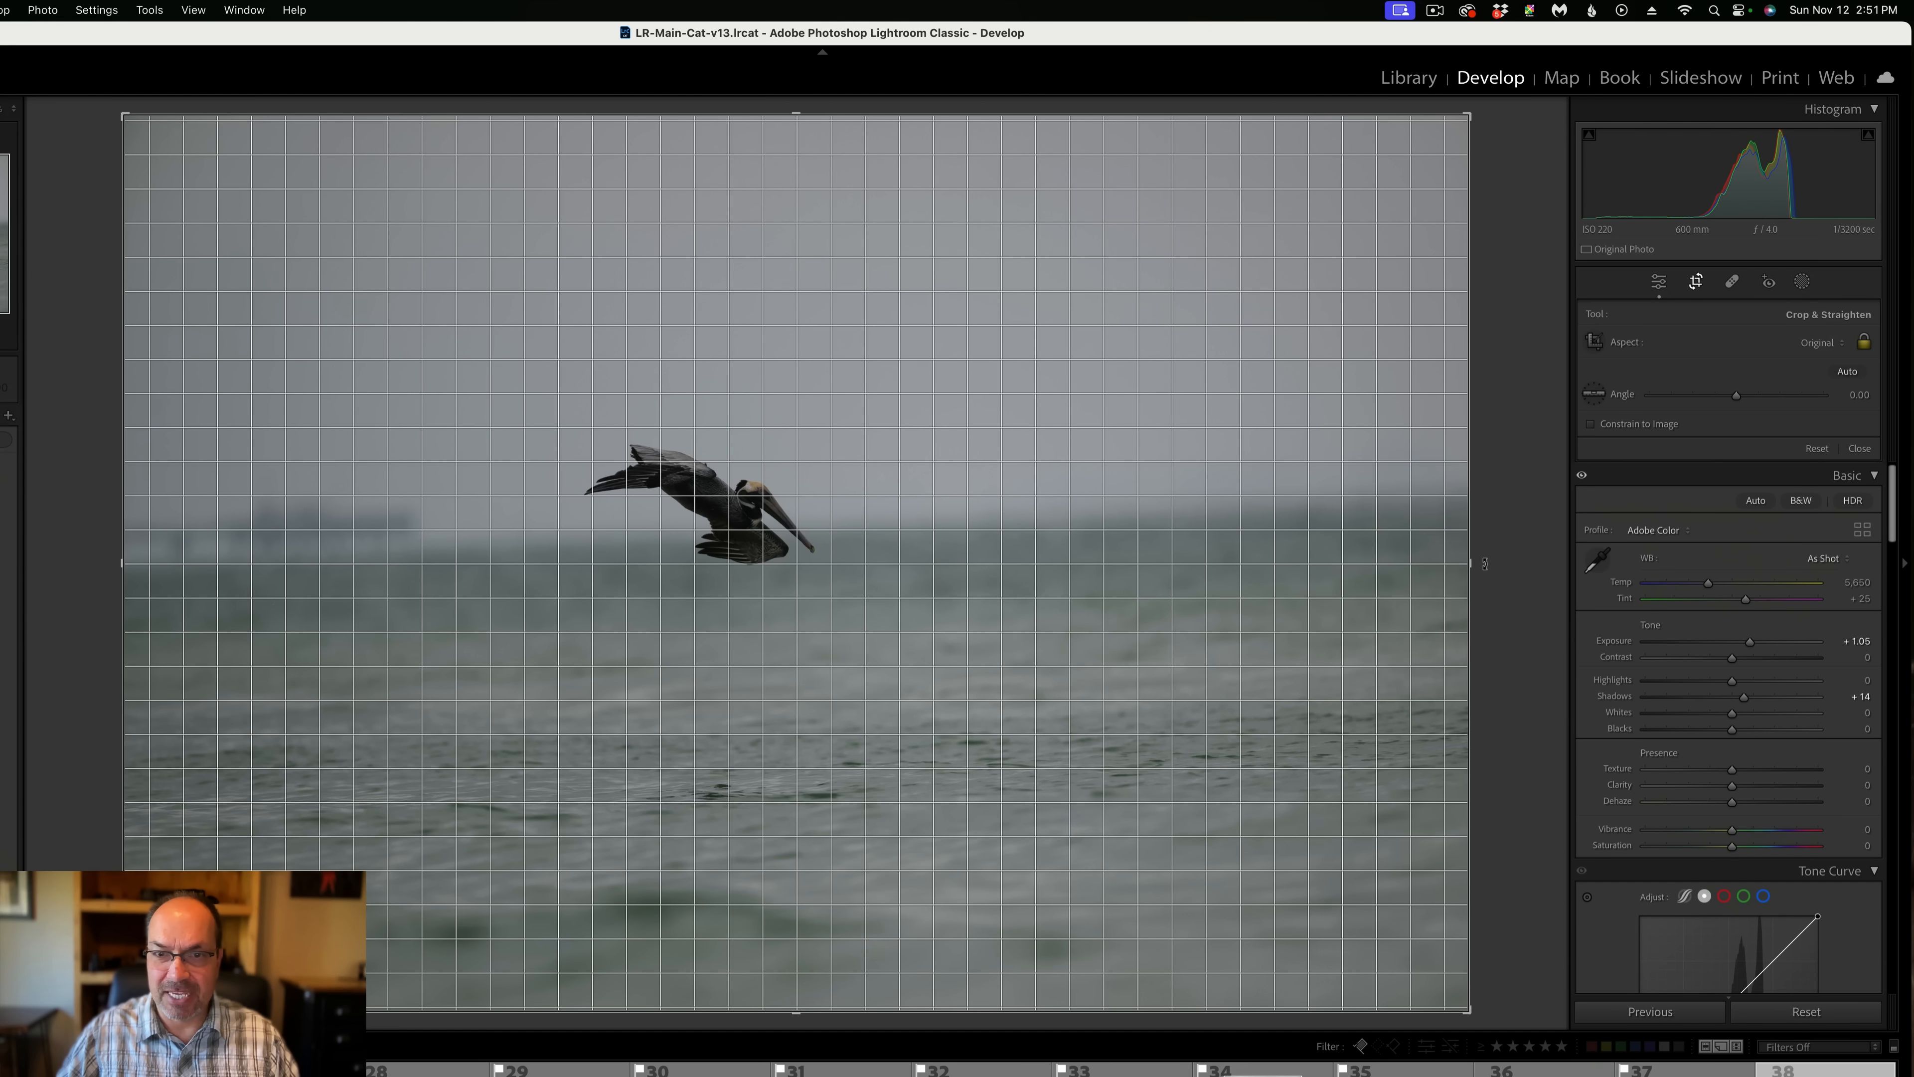
pyautogui.moveTo(1485, 563); pyautogui.dragTo(1490, 564)
pyautogui.click(1816, 449)
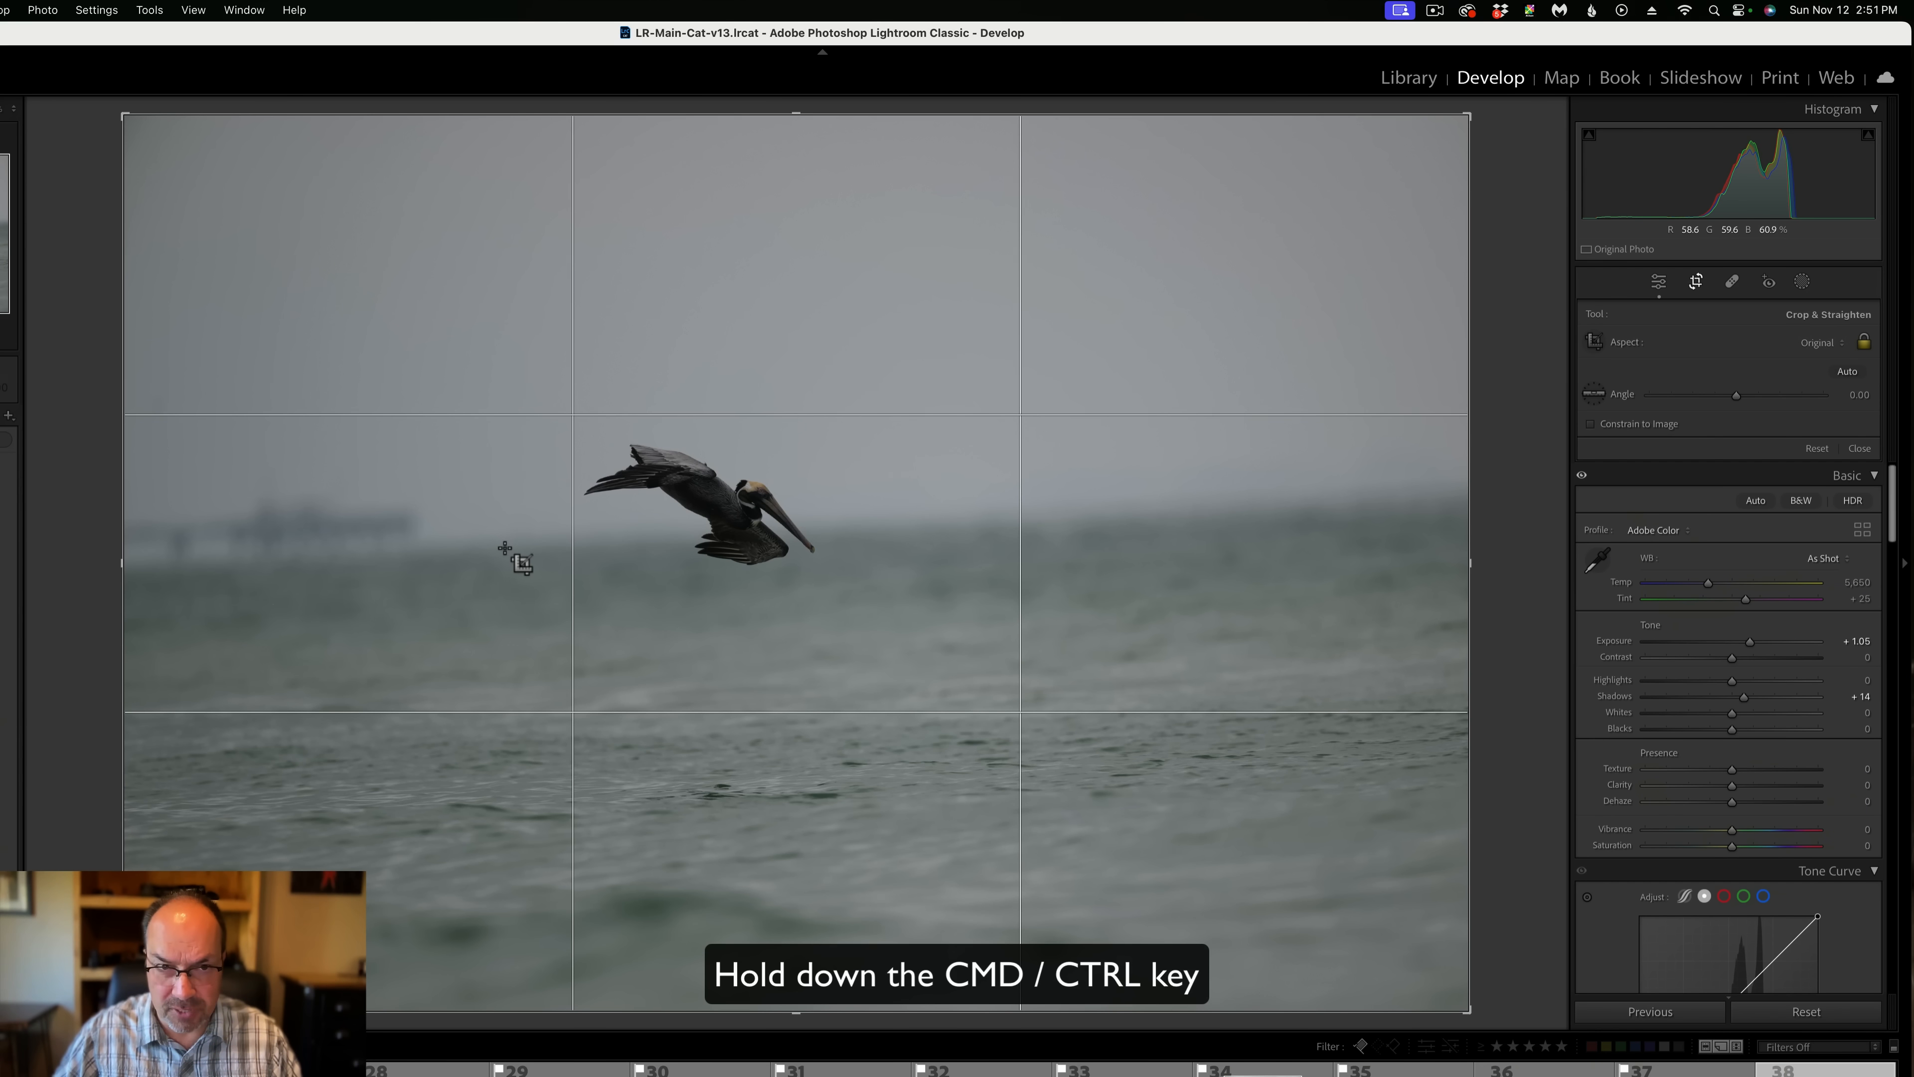
# Straighten the diving pelican photo to 3.93 degrees along its horizon using the temporary Straighten tool, and fine-tune the rotation freehand.
pyautogui.press('super')
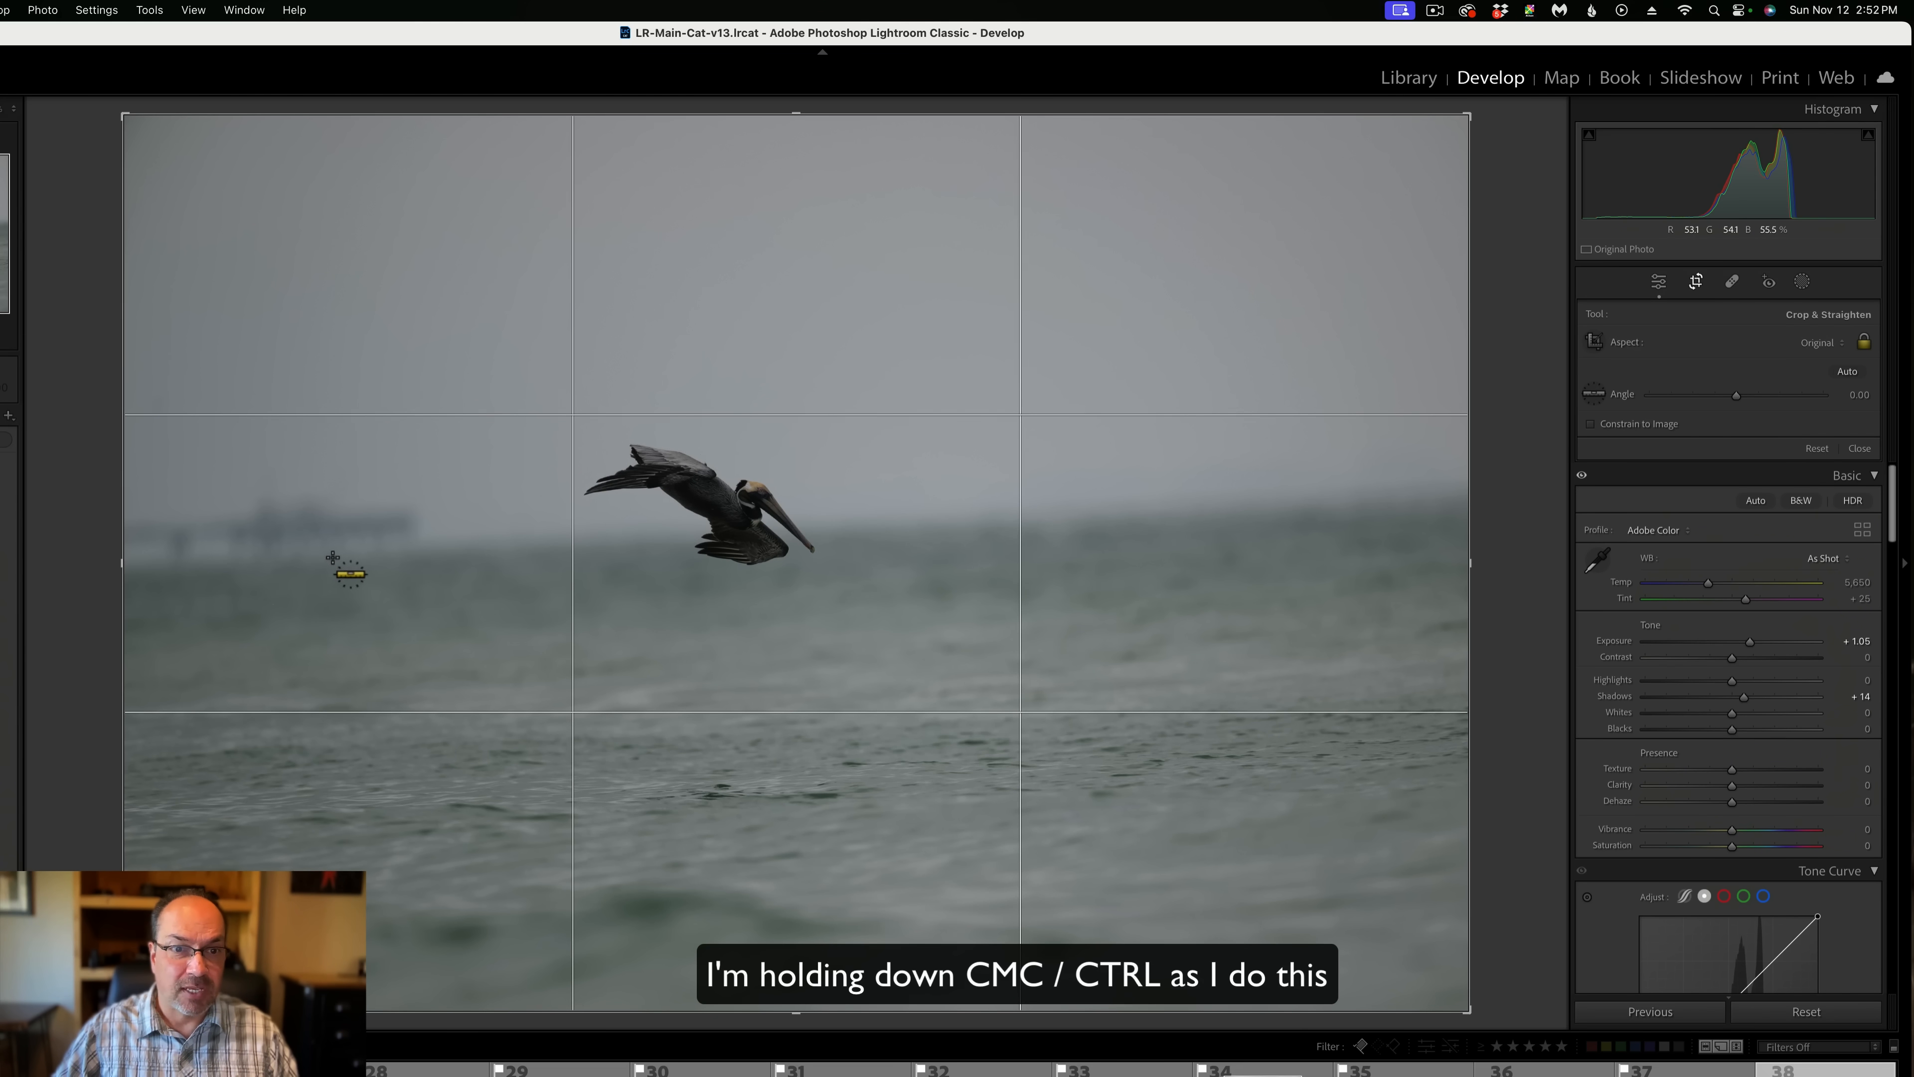
pyautogui.moveTo(328, 552)
pyautogui.mouseDown()
pyautogui.moveTo(1182, 471)
pyautogui.moveTo(1435, 478)
pyautogui.mouseUp()
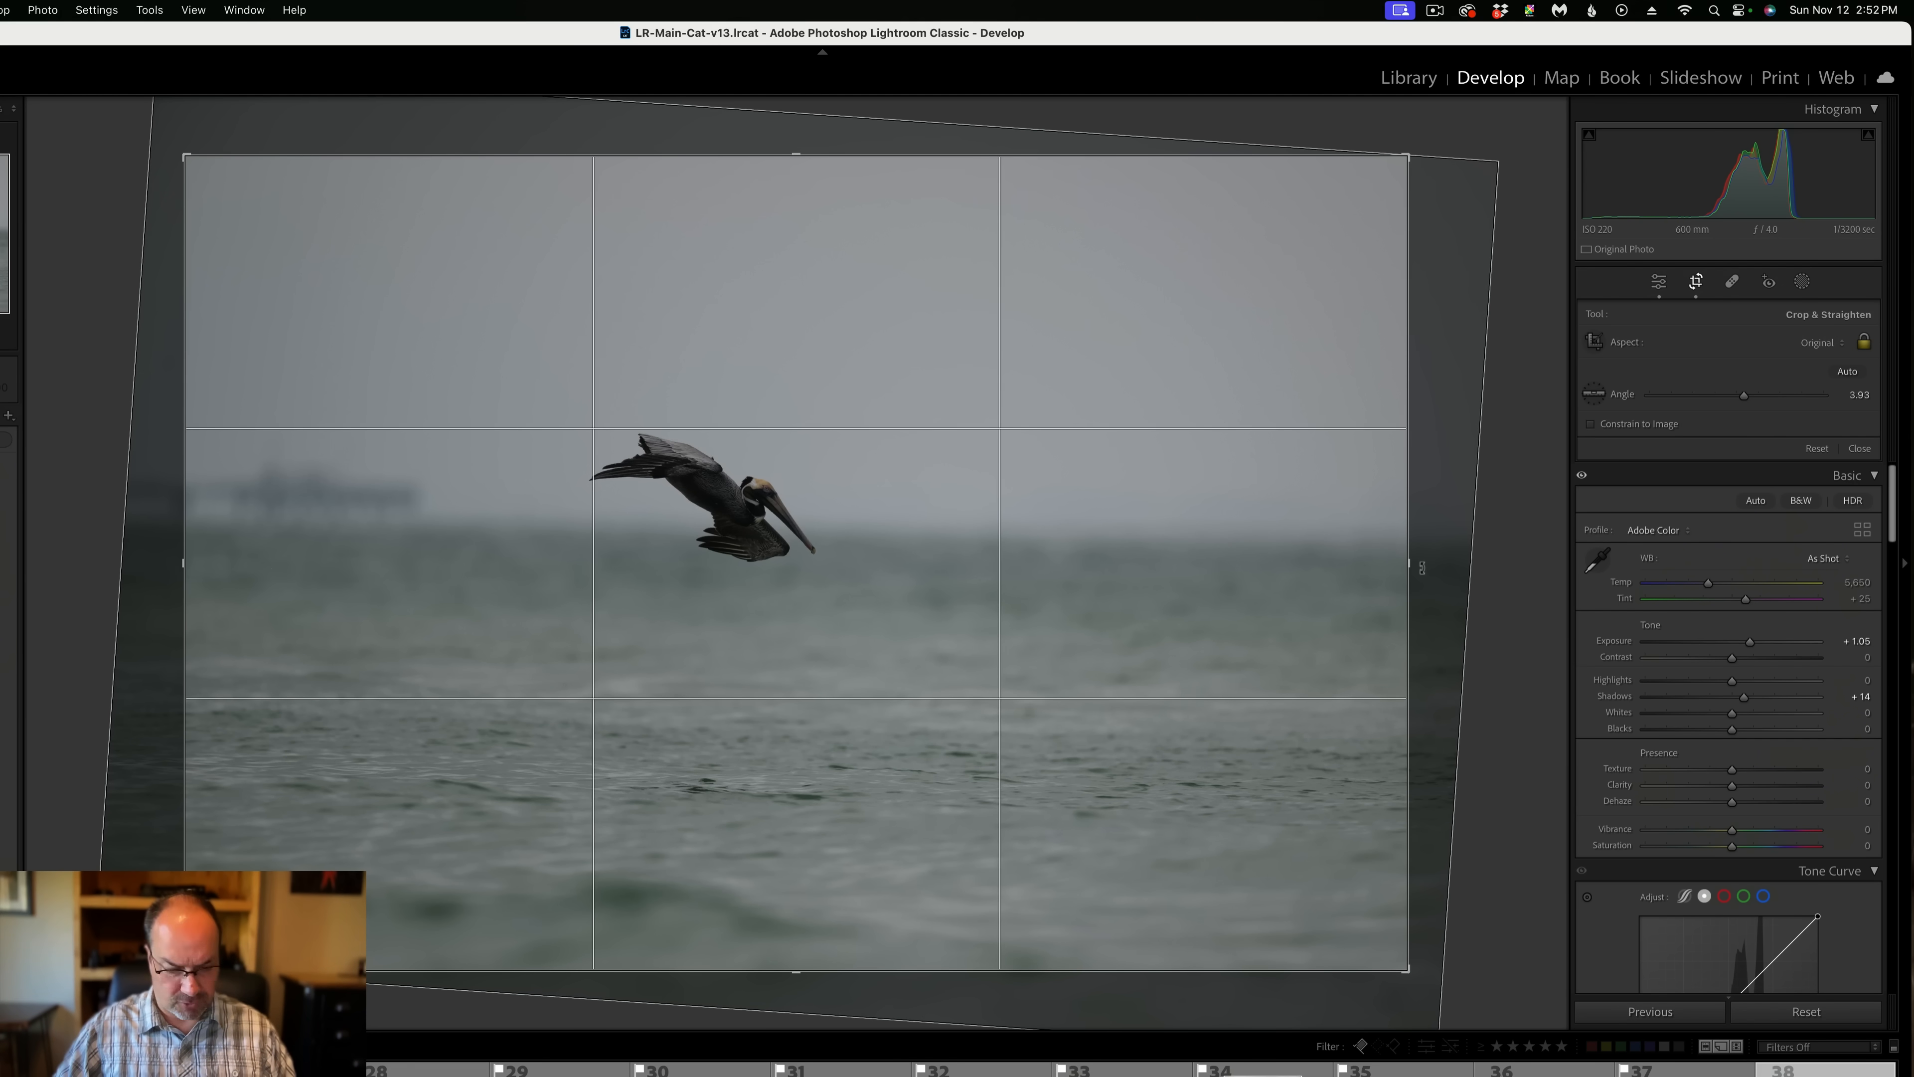
pyautogui.moveTo(1422, 567); pyautogui.dragTo(1422, 562)
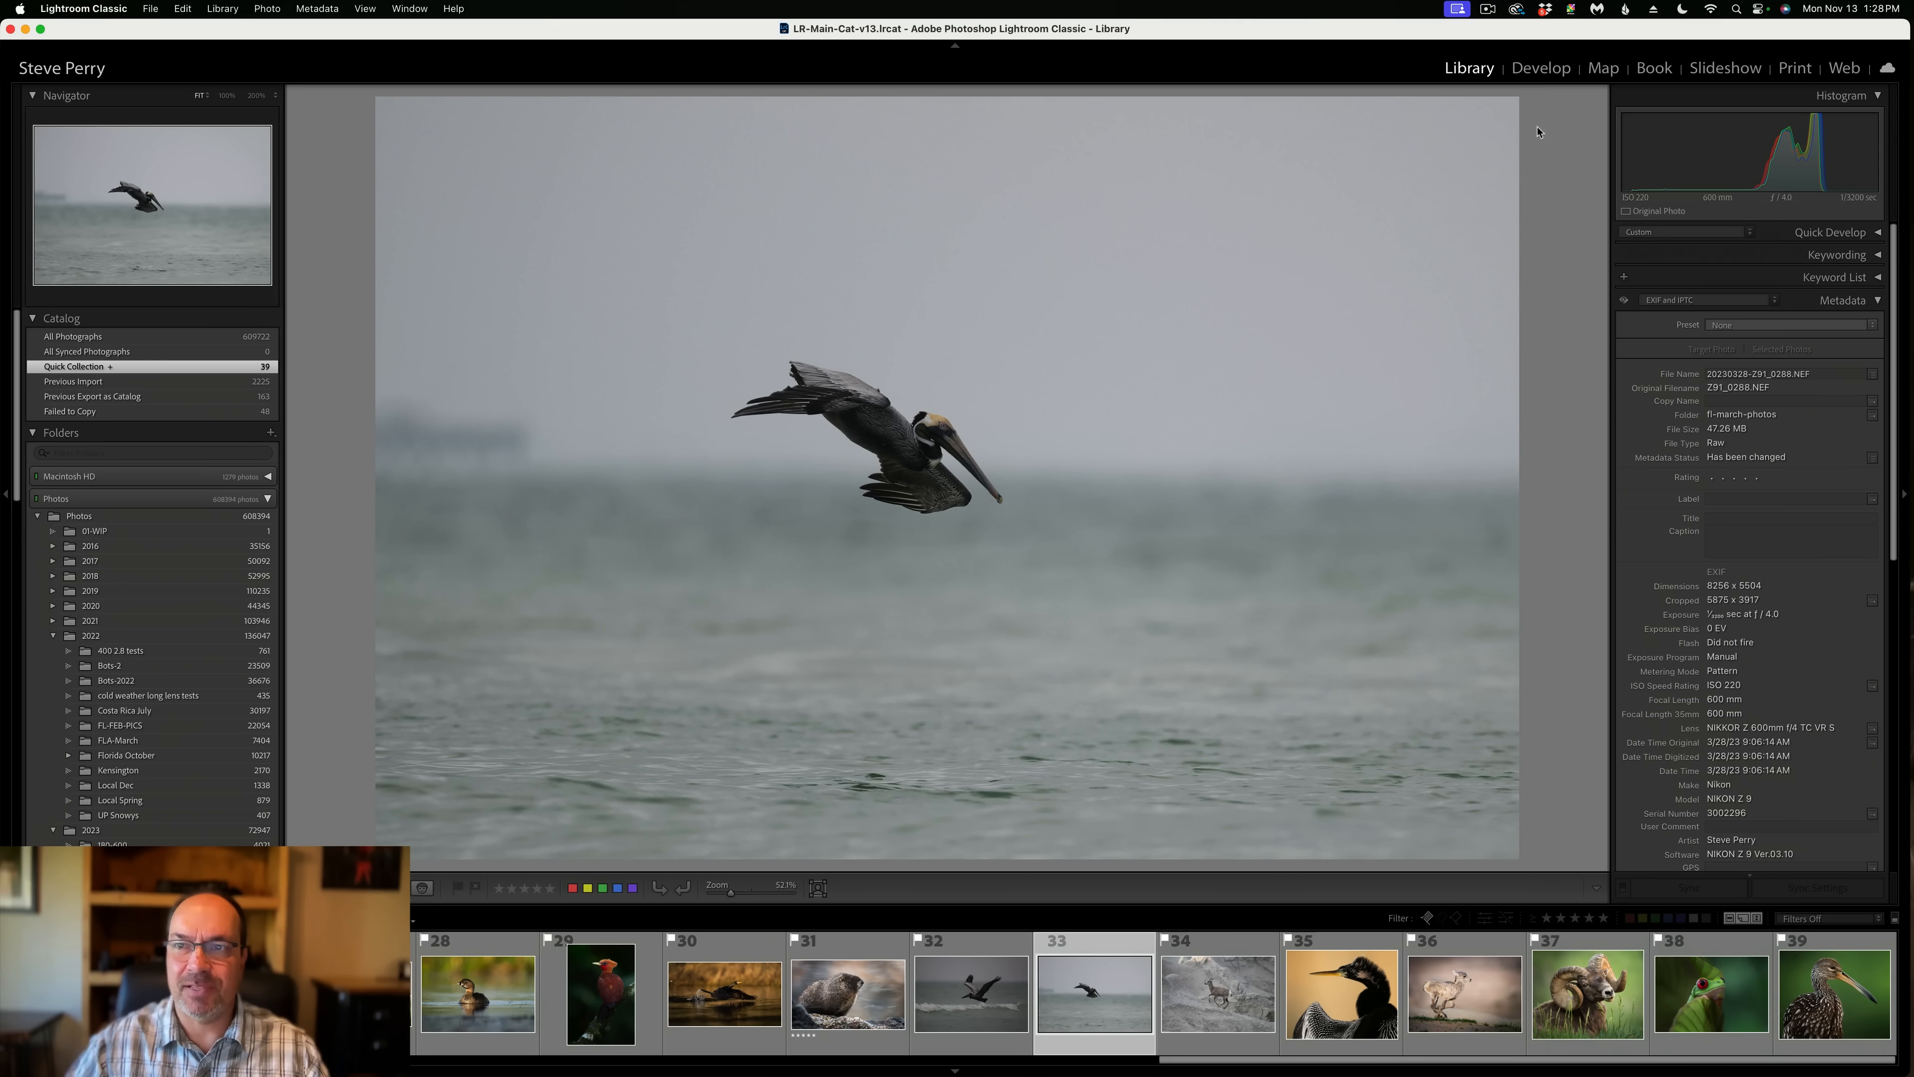
# Re-crop the diving pelican photo in the Develop module with a larger frame, and reposition the bird inside it.
pyautogui.click(1540, 69)
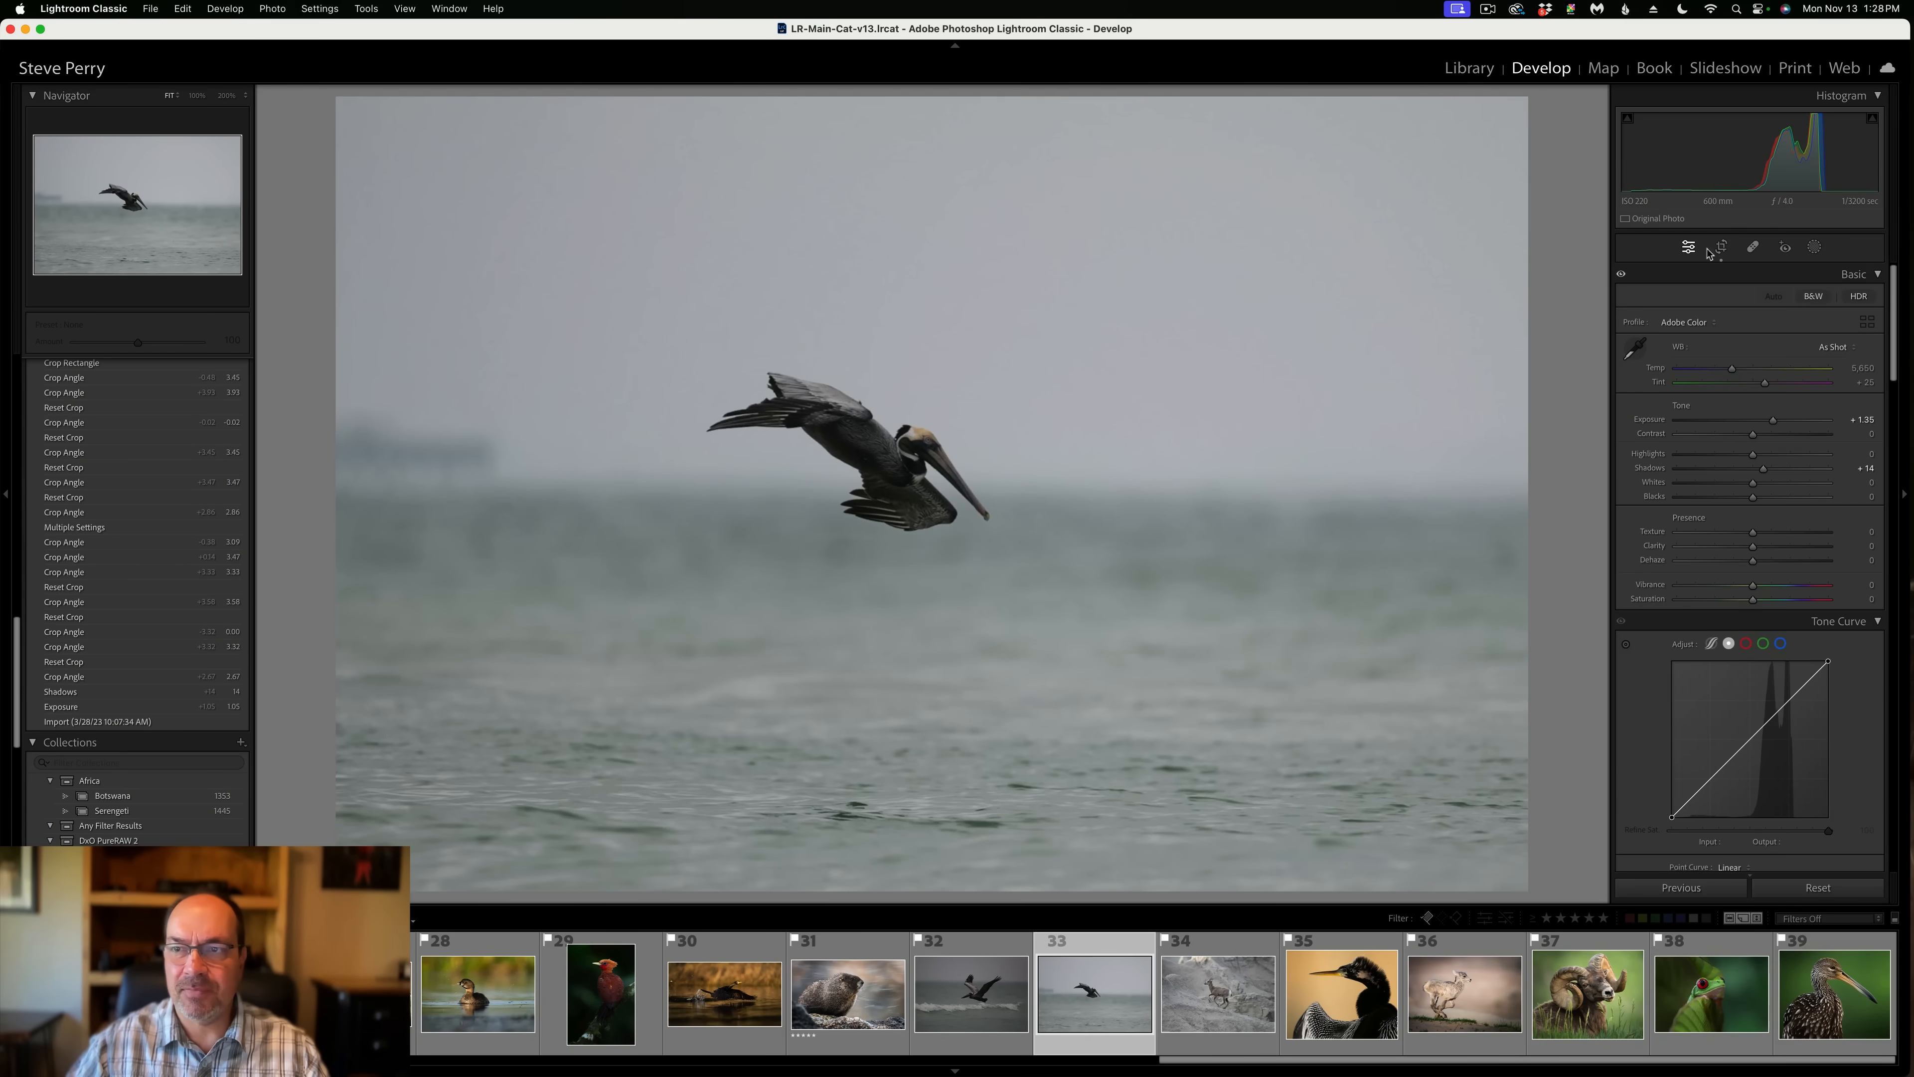
pyautogui.click(1721, 249)
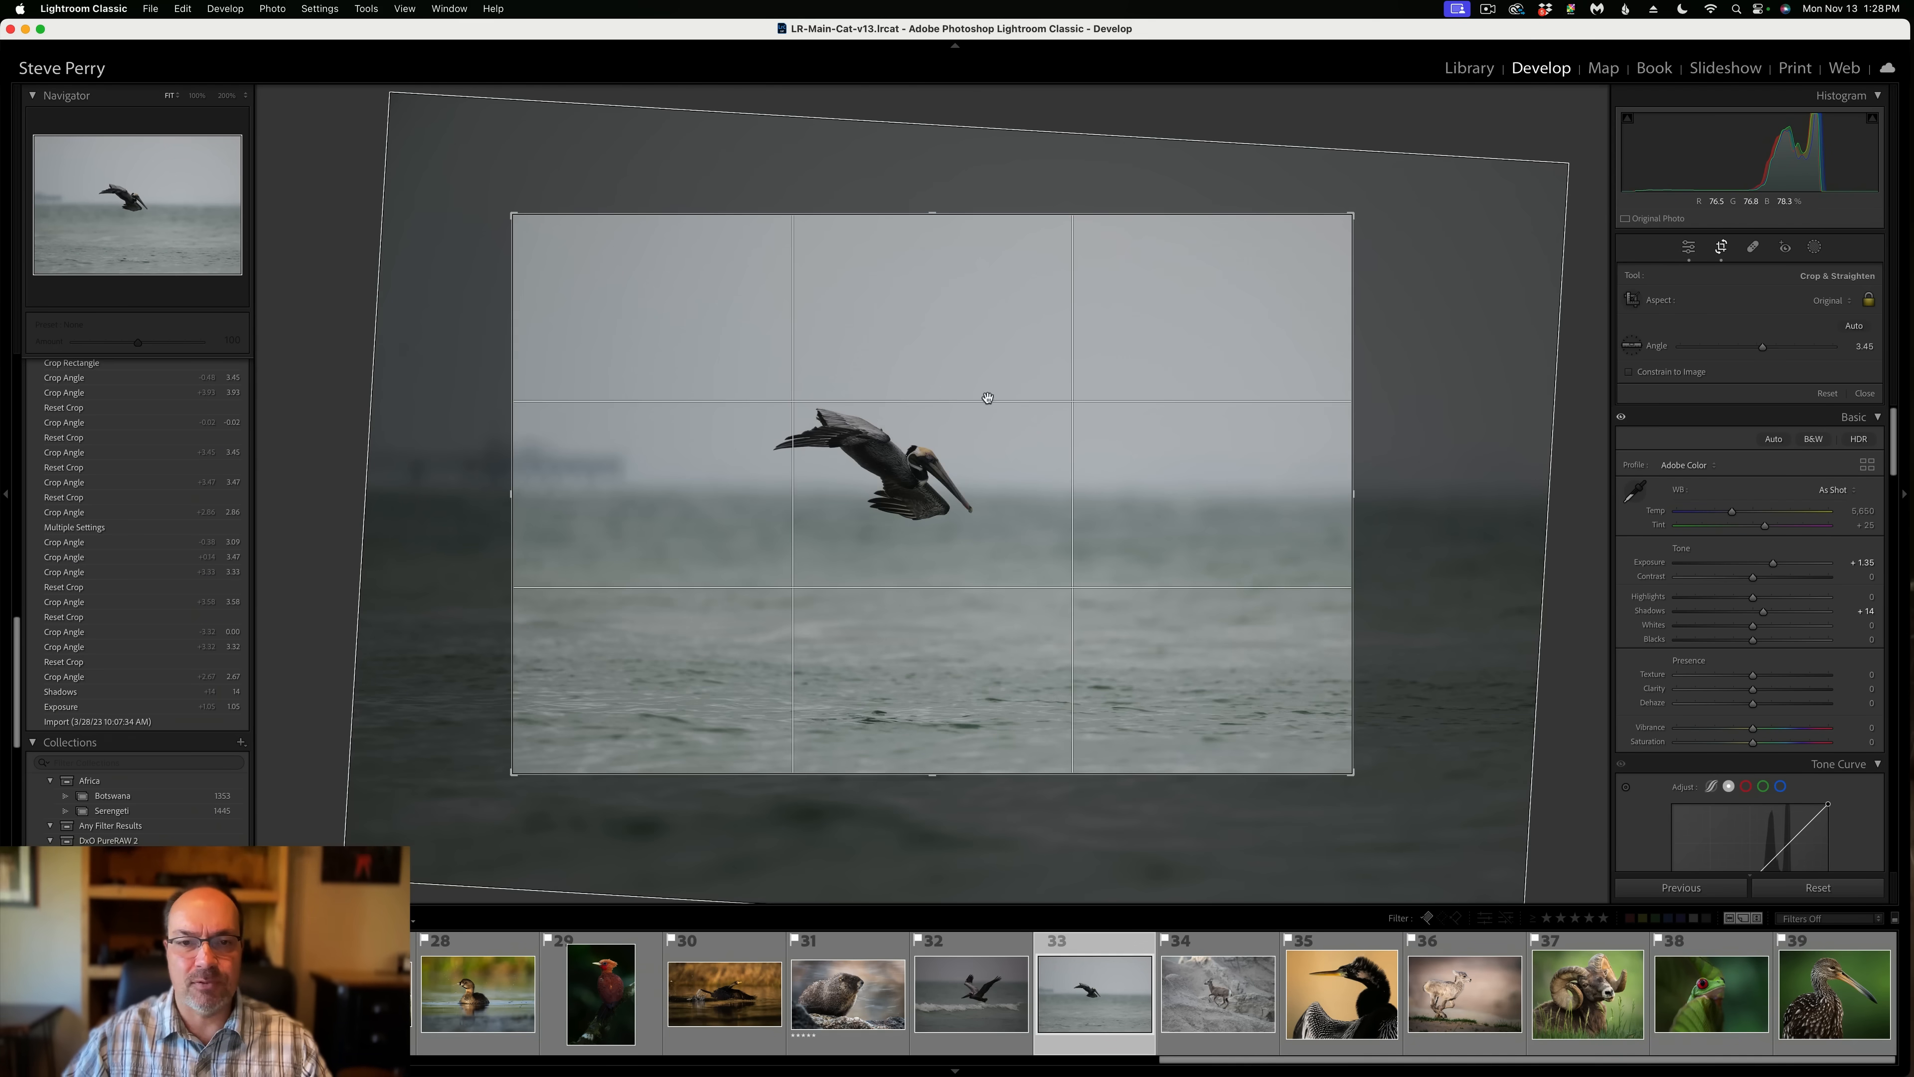
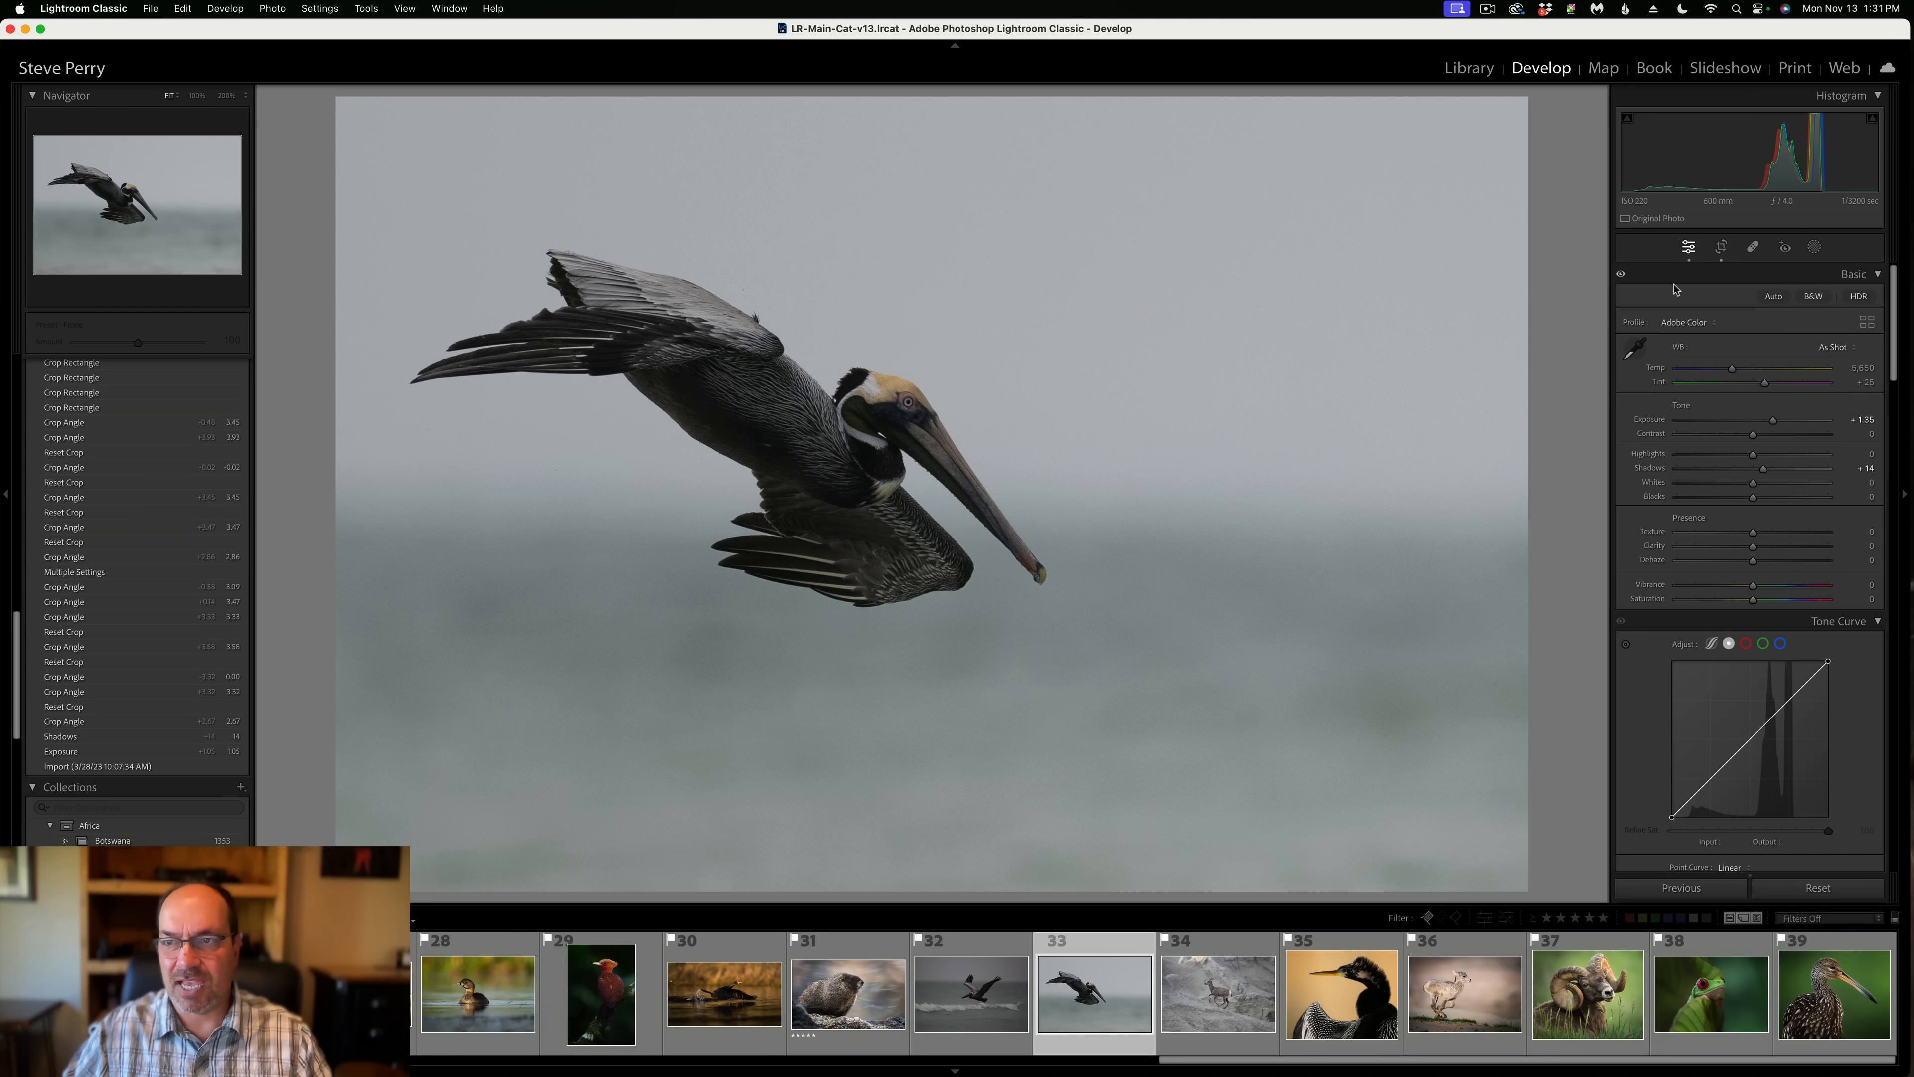
pyautogui.click(1722, 248)
pyautogui.moveTo(1121, 618); pyautogui.dragTo(1272, 720)
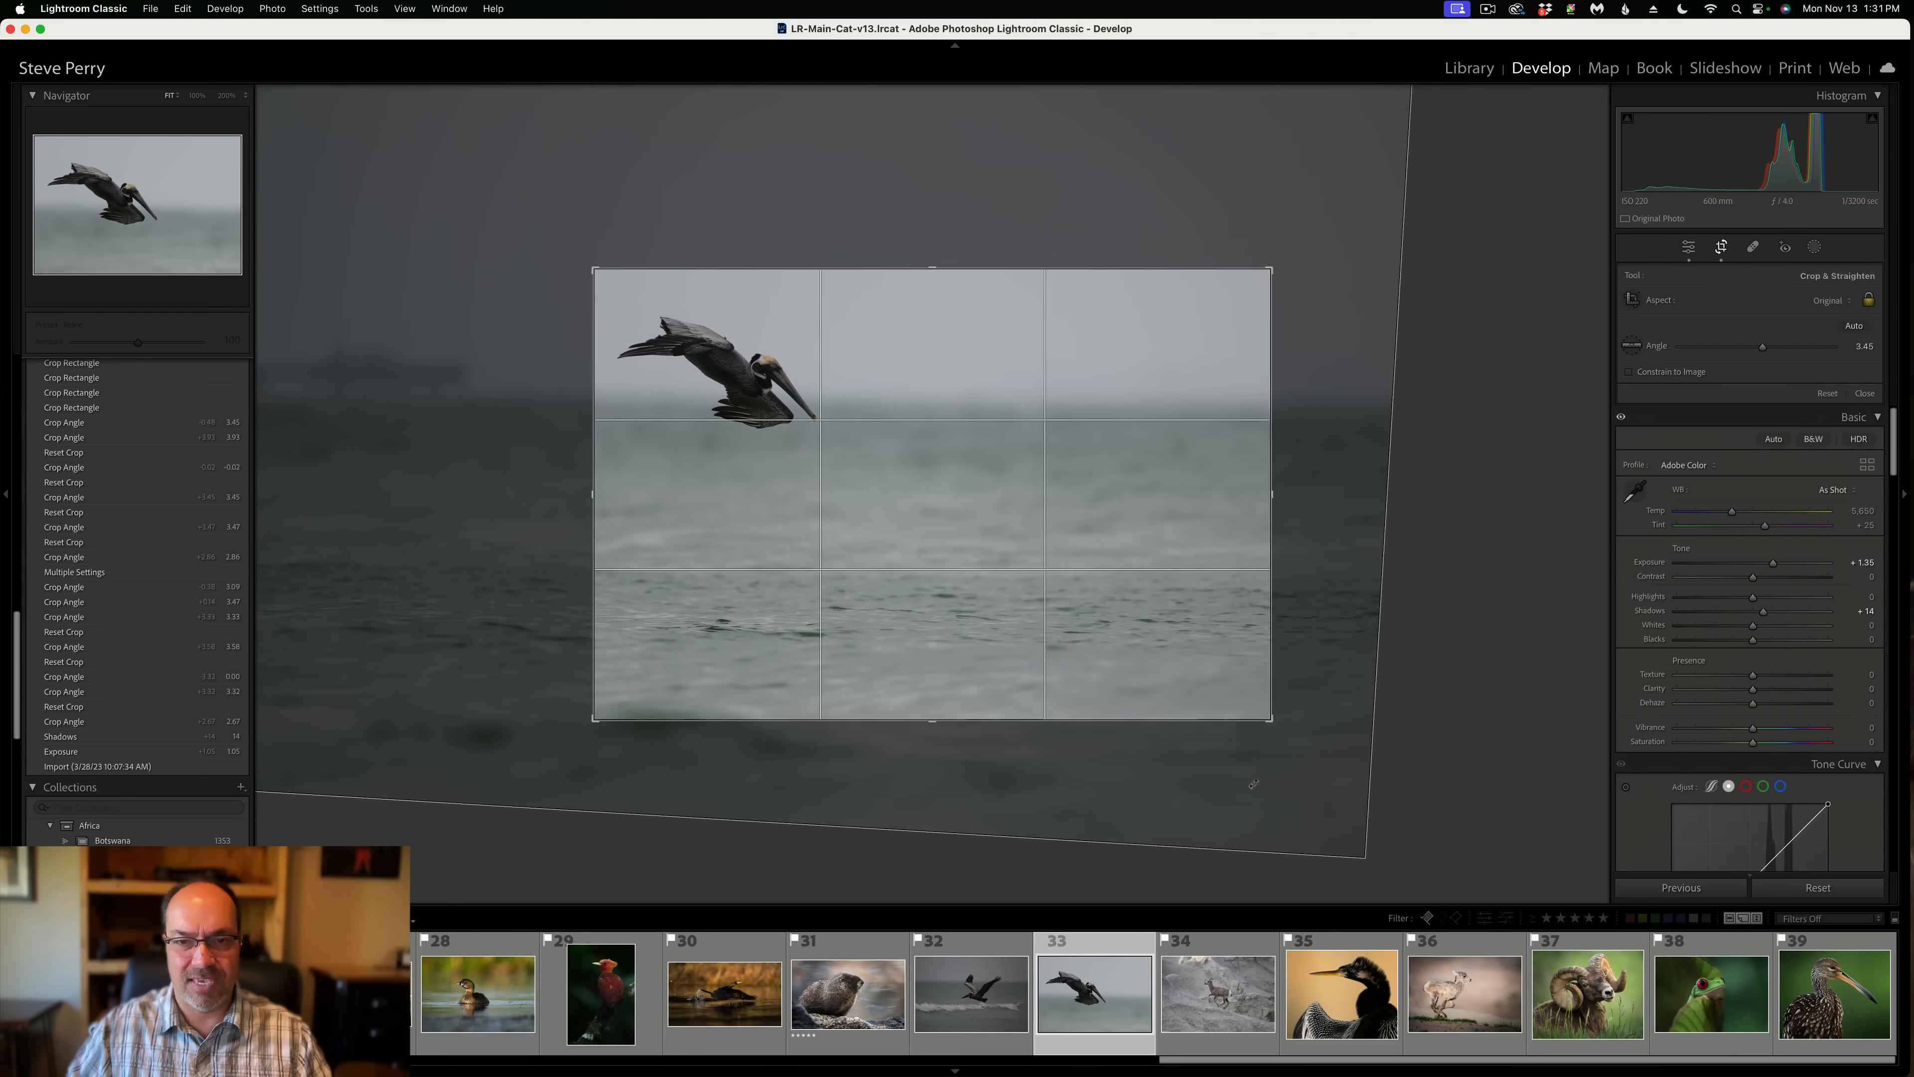
pyautogui.moveTo(1007, 560); pyautogui.dragTo(1073, 594)
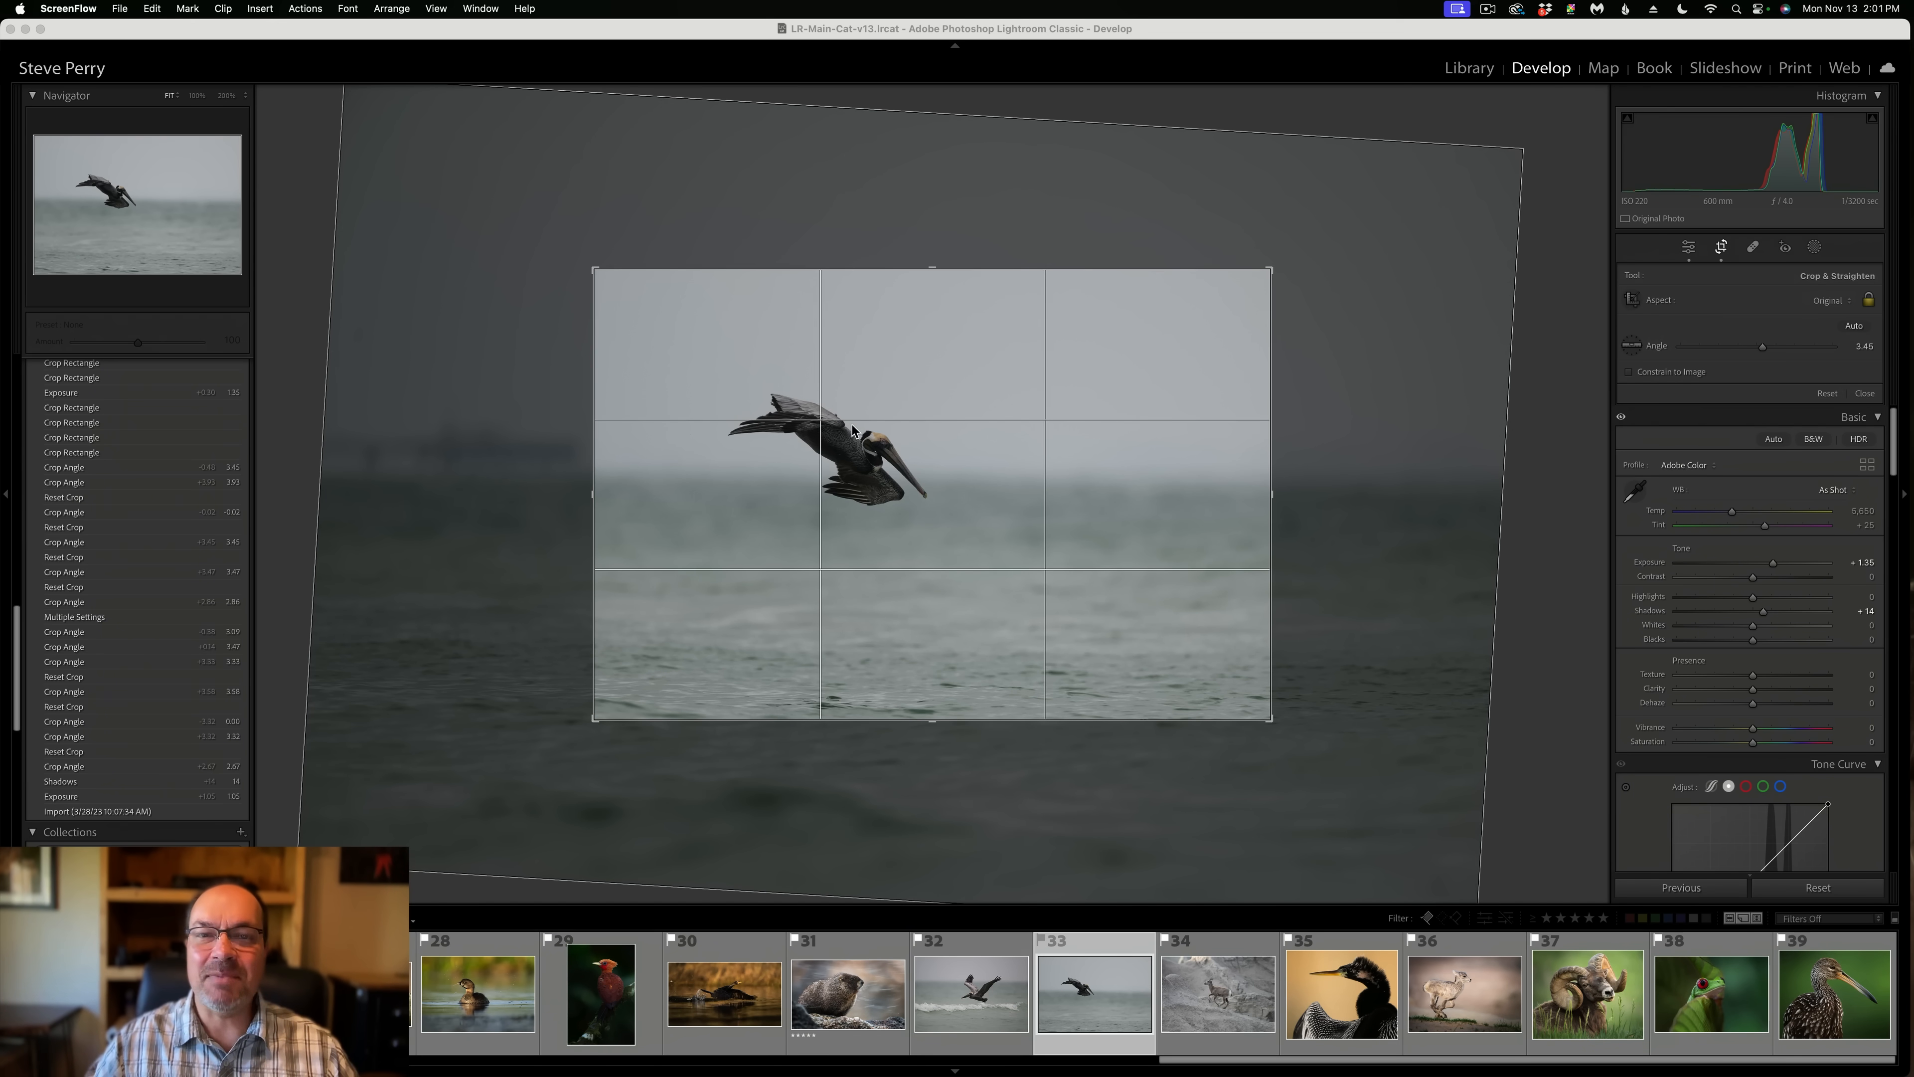
# Switch to the photo of the pelican flying over the waves and hide the crop guide overlay.
pyautogui.click(944, 1040)
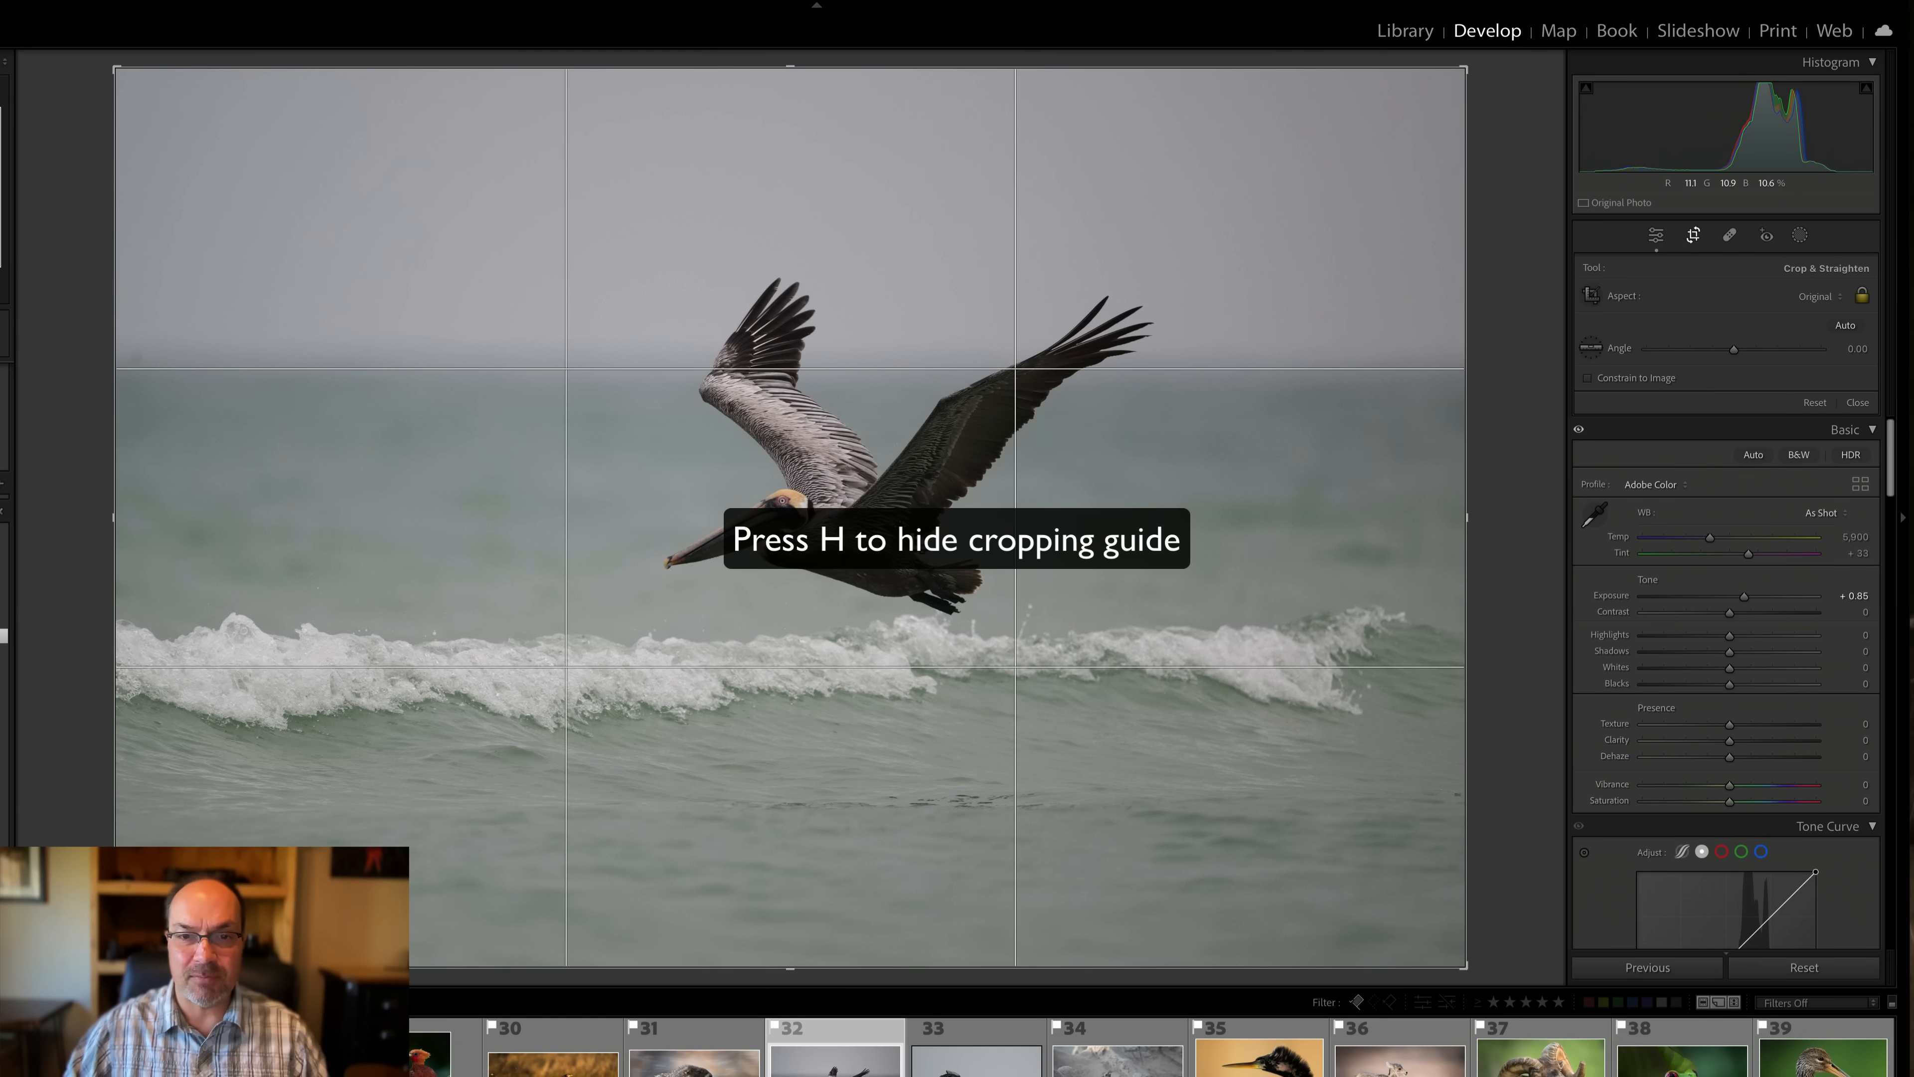
pyautogui.press('h')
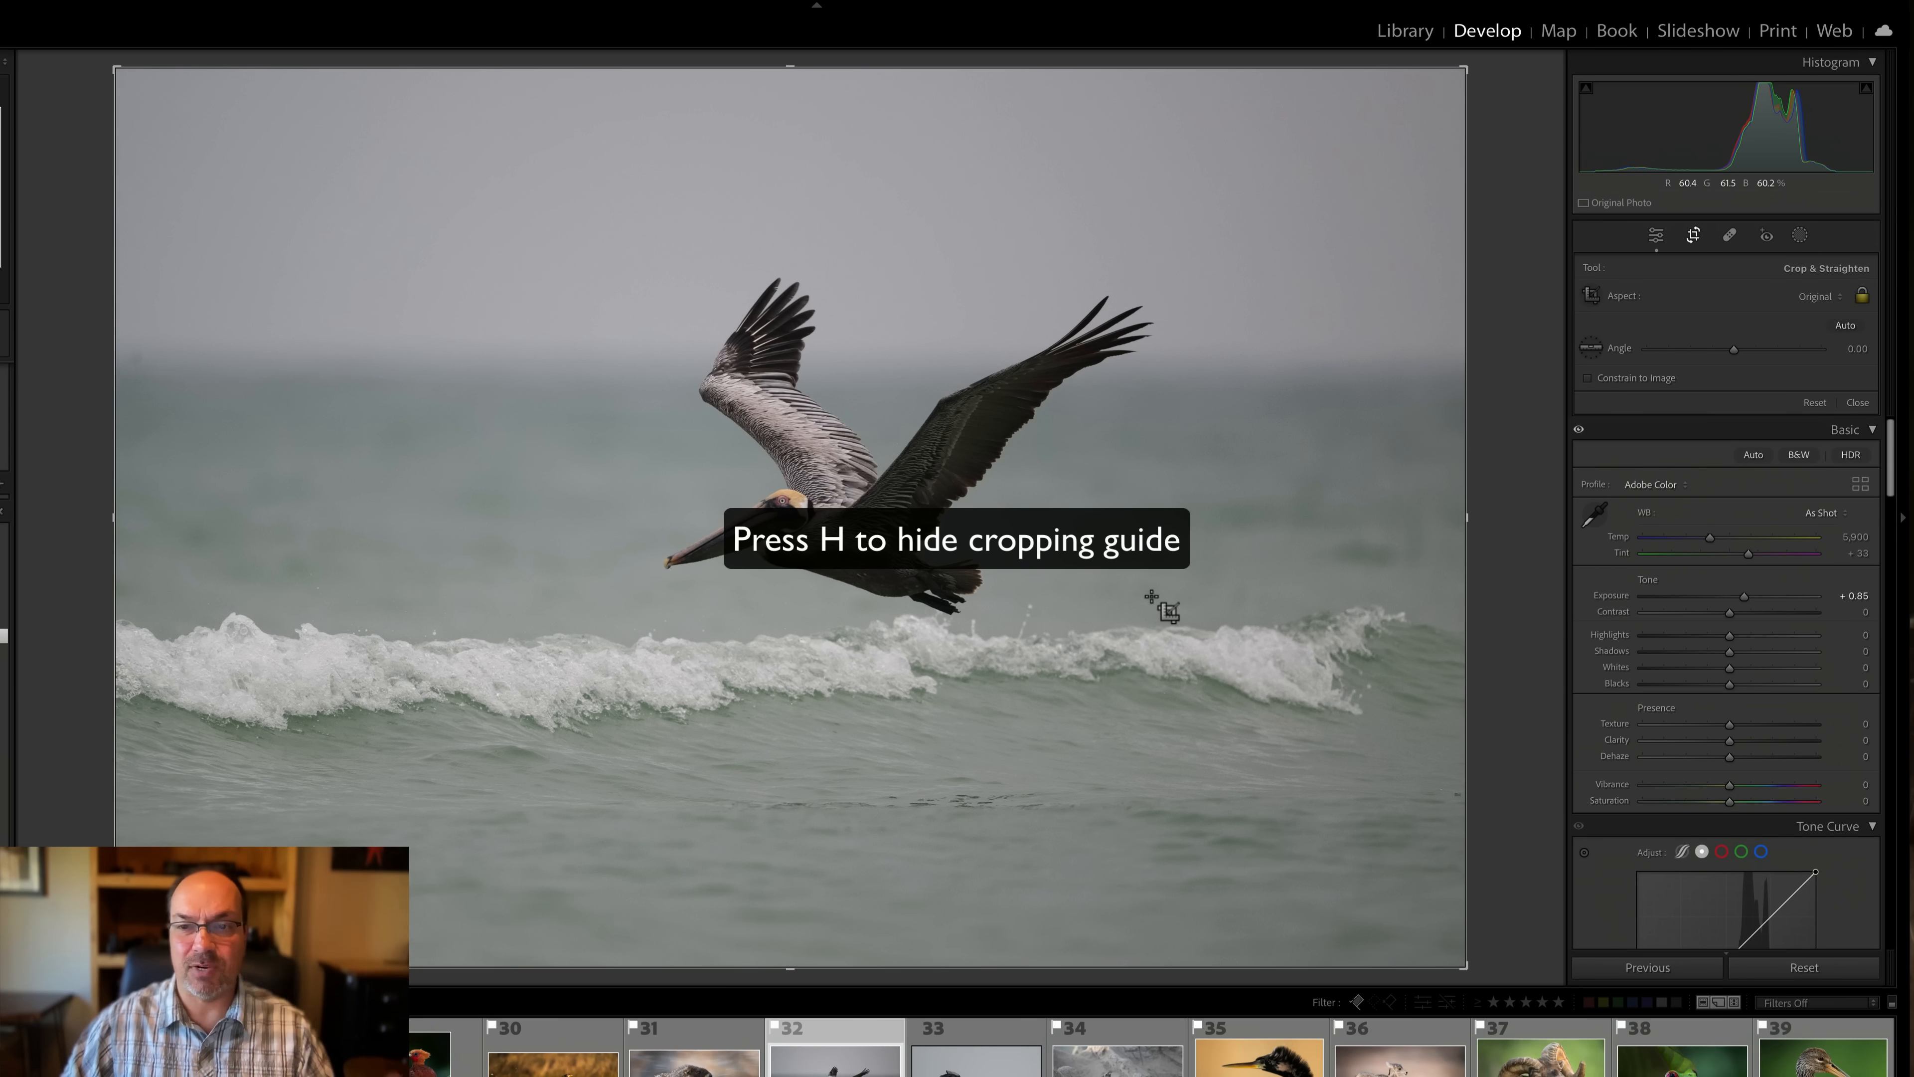
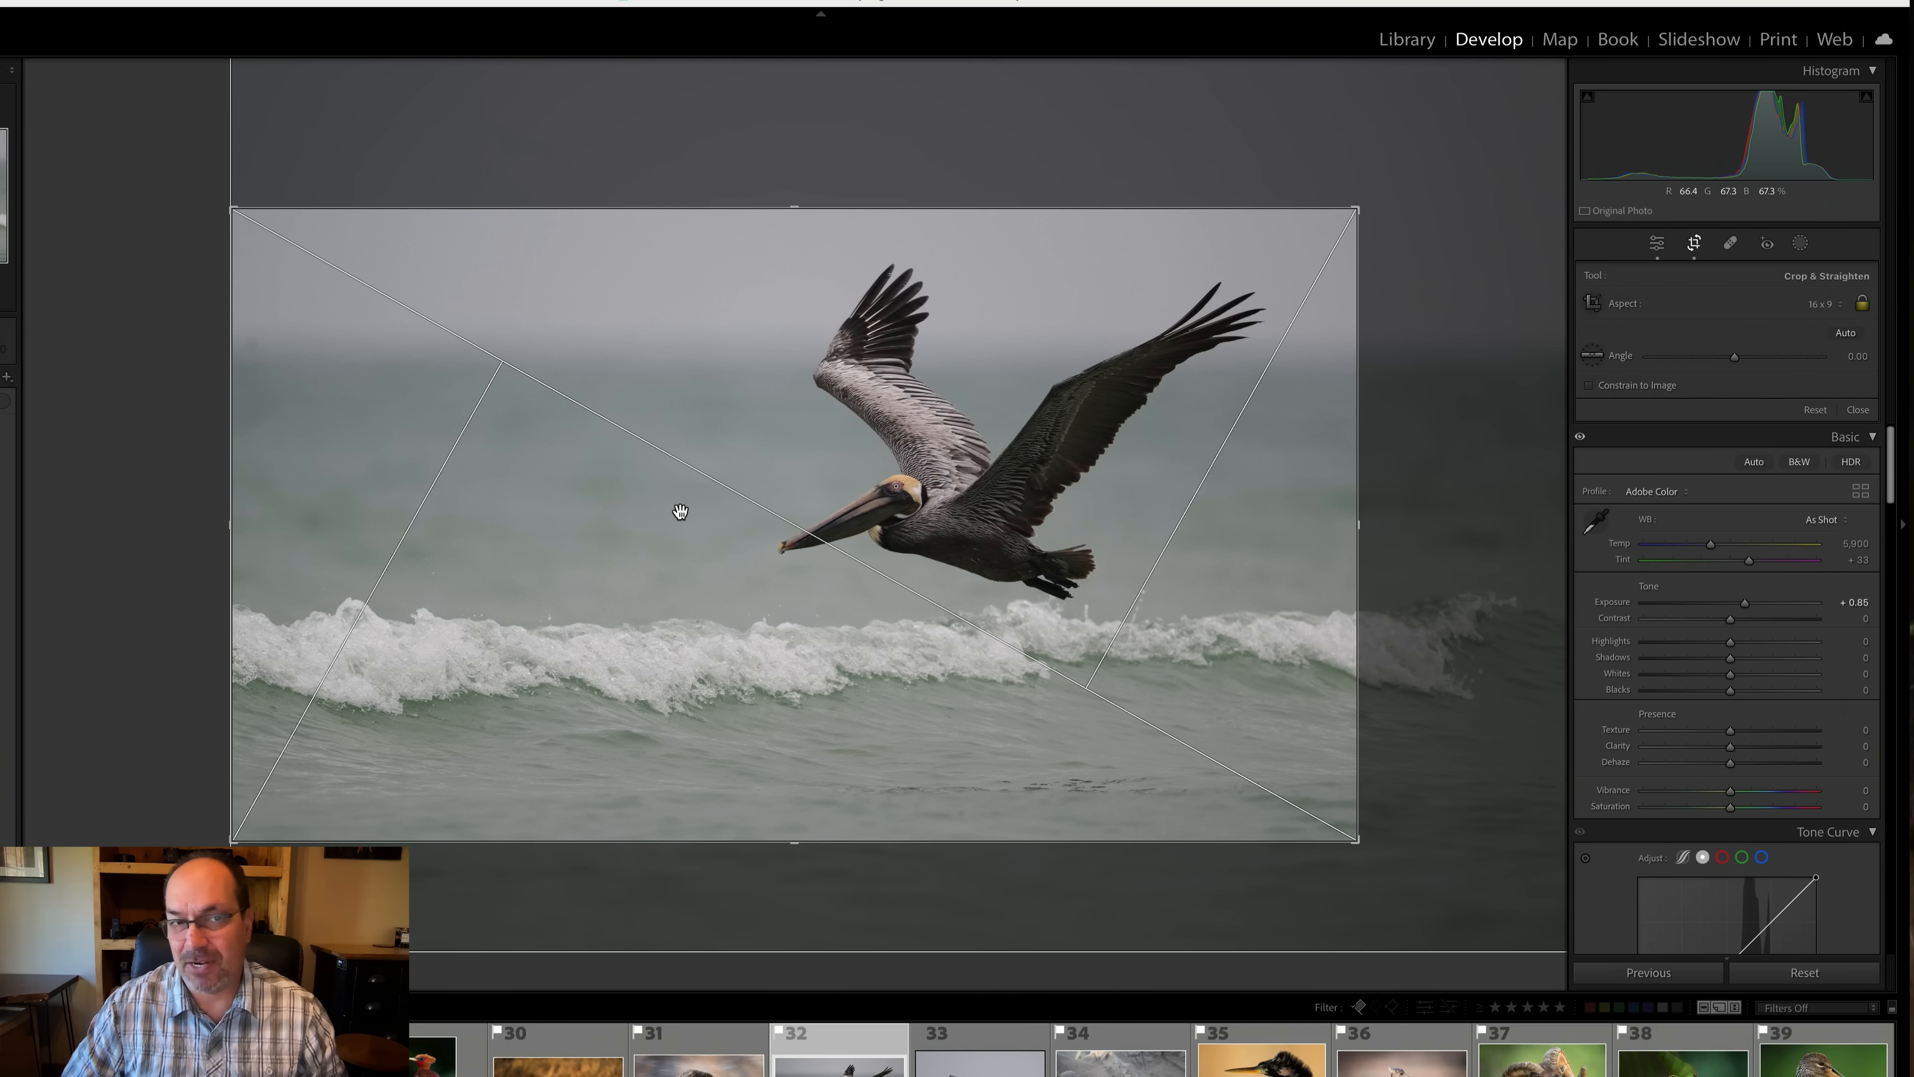
# Show the Golden Ratio crop overlay on the flying pelican photo and shift the photo vertically to align the bird with the guides.
pyautogui.press('o')
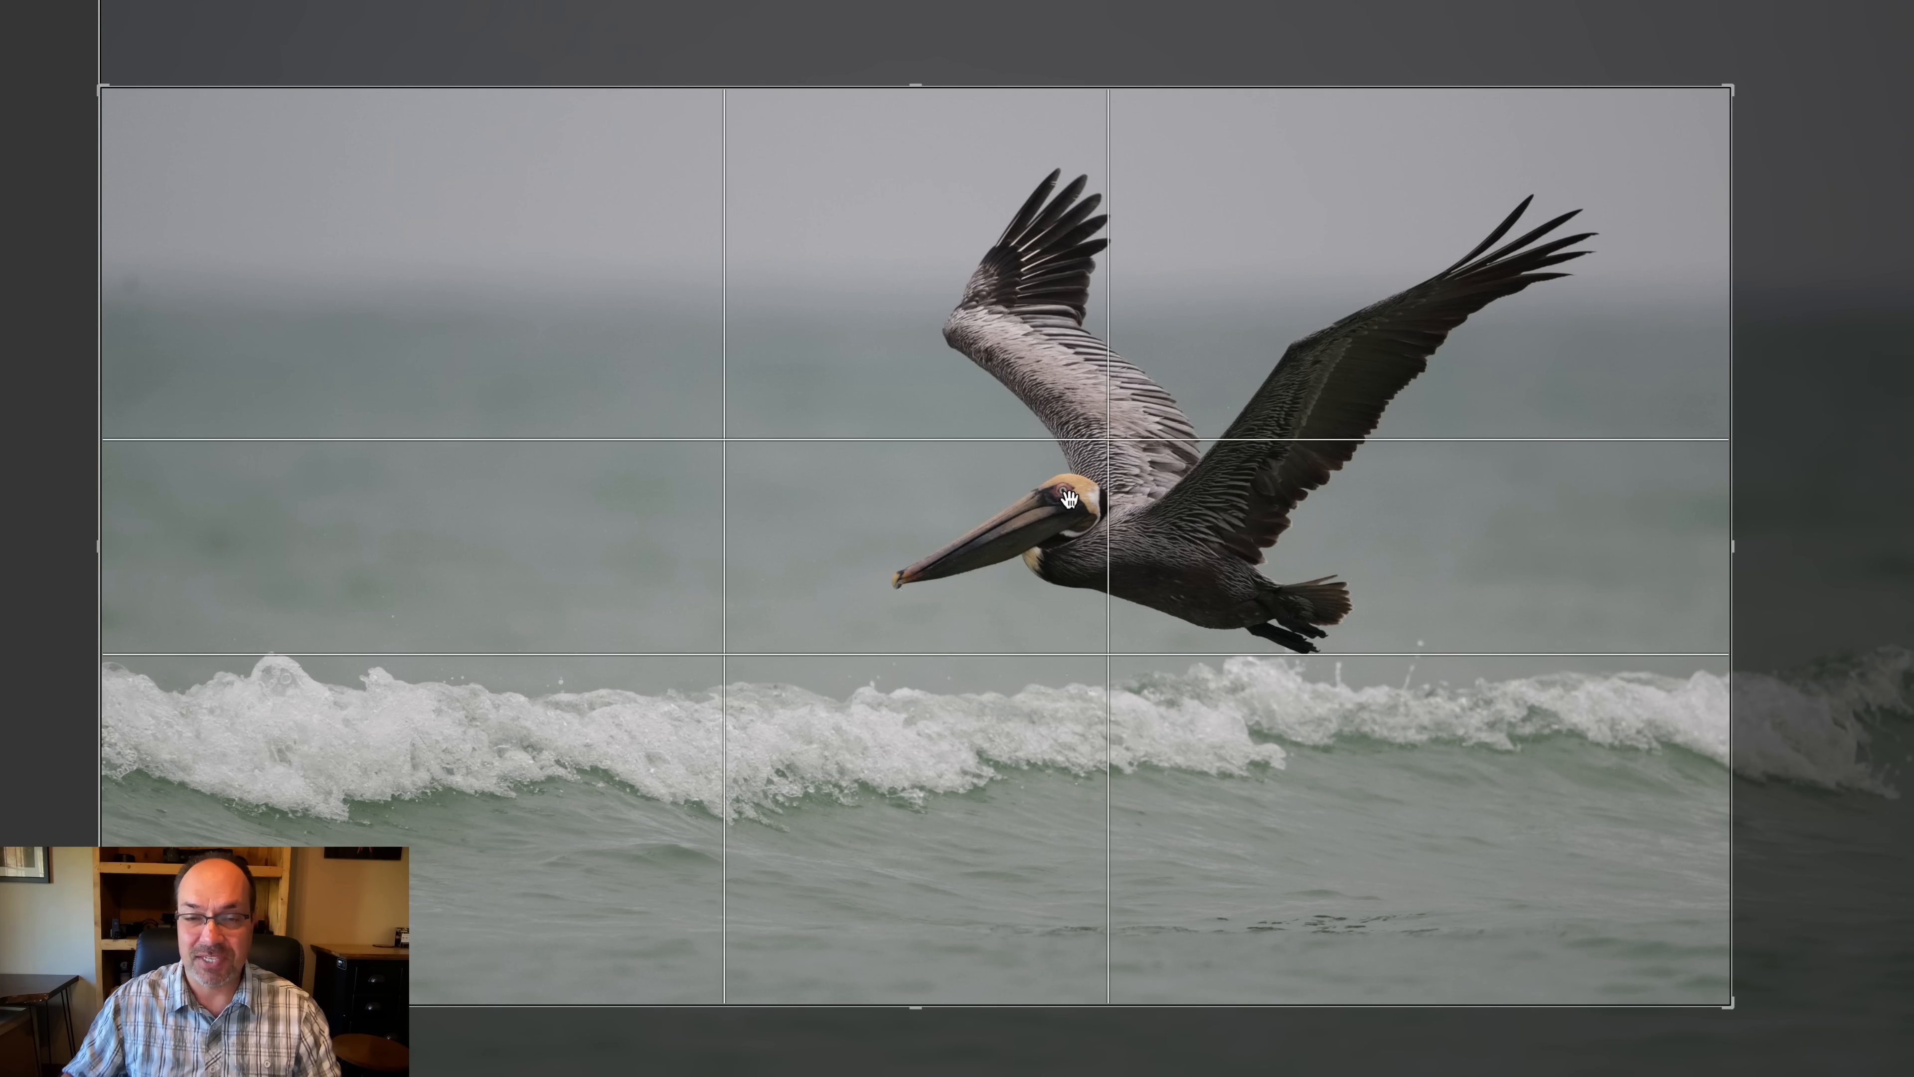
pyautogui.moveTo(1059, 503); pyautogui.dragTo(1101, 452)
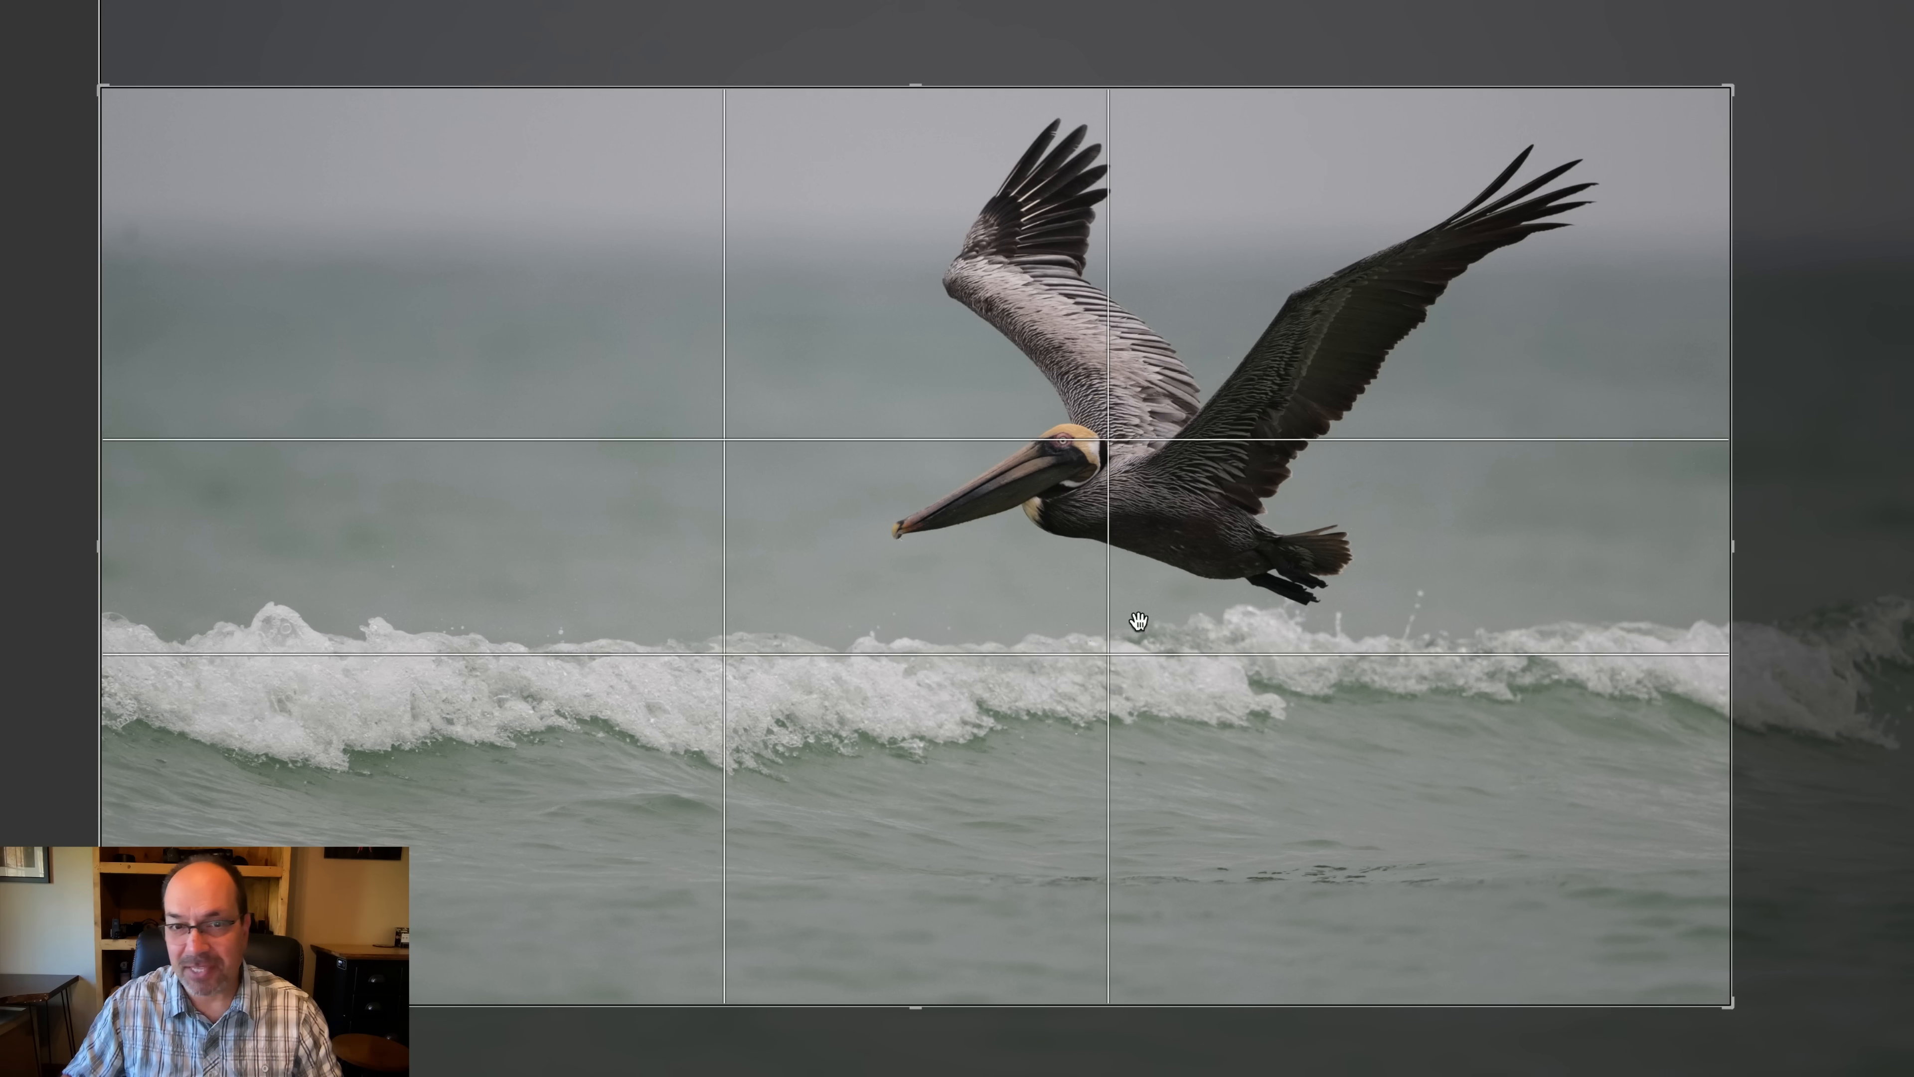
pyautogui.moveTo(1038, 569); pyautogui.dragTo(1049, 615)
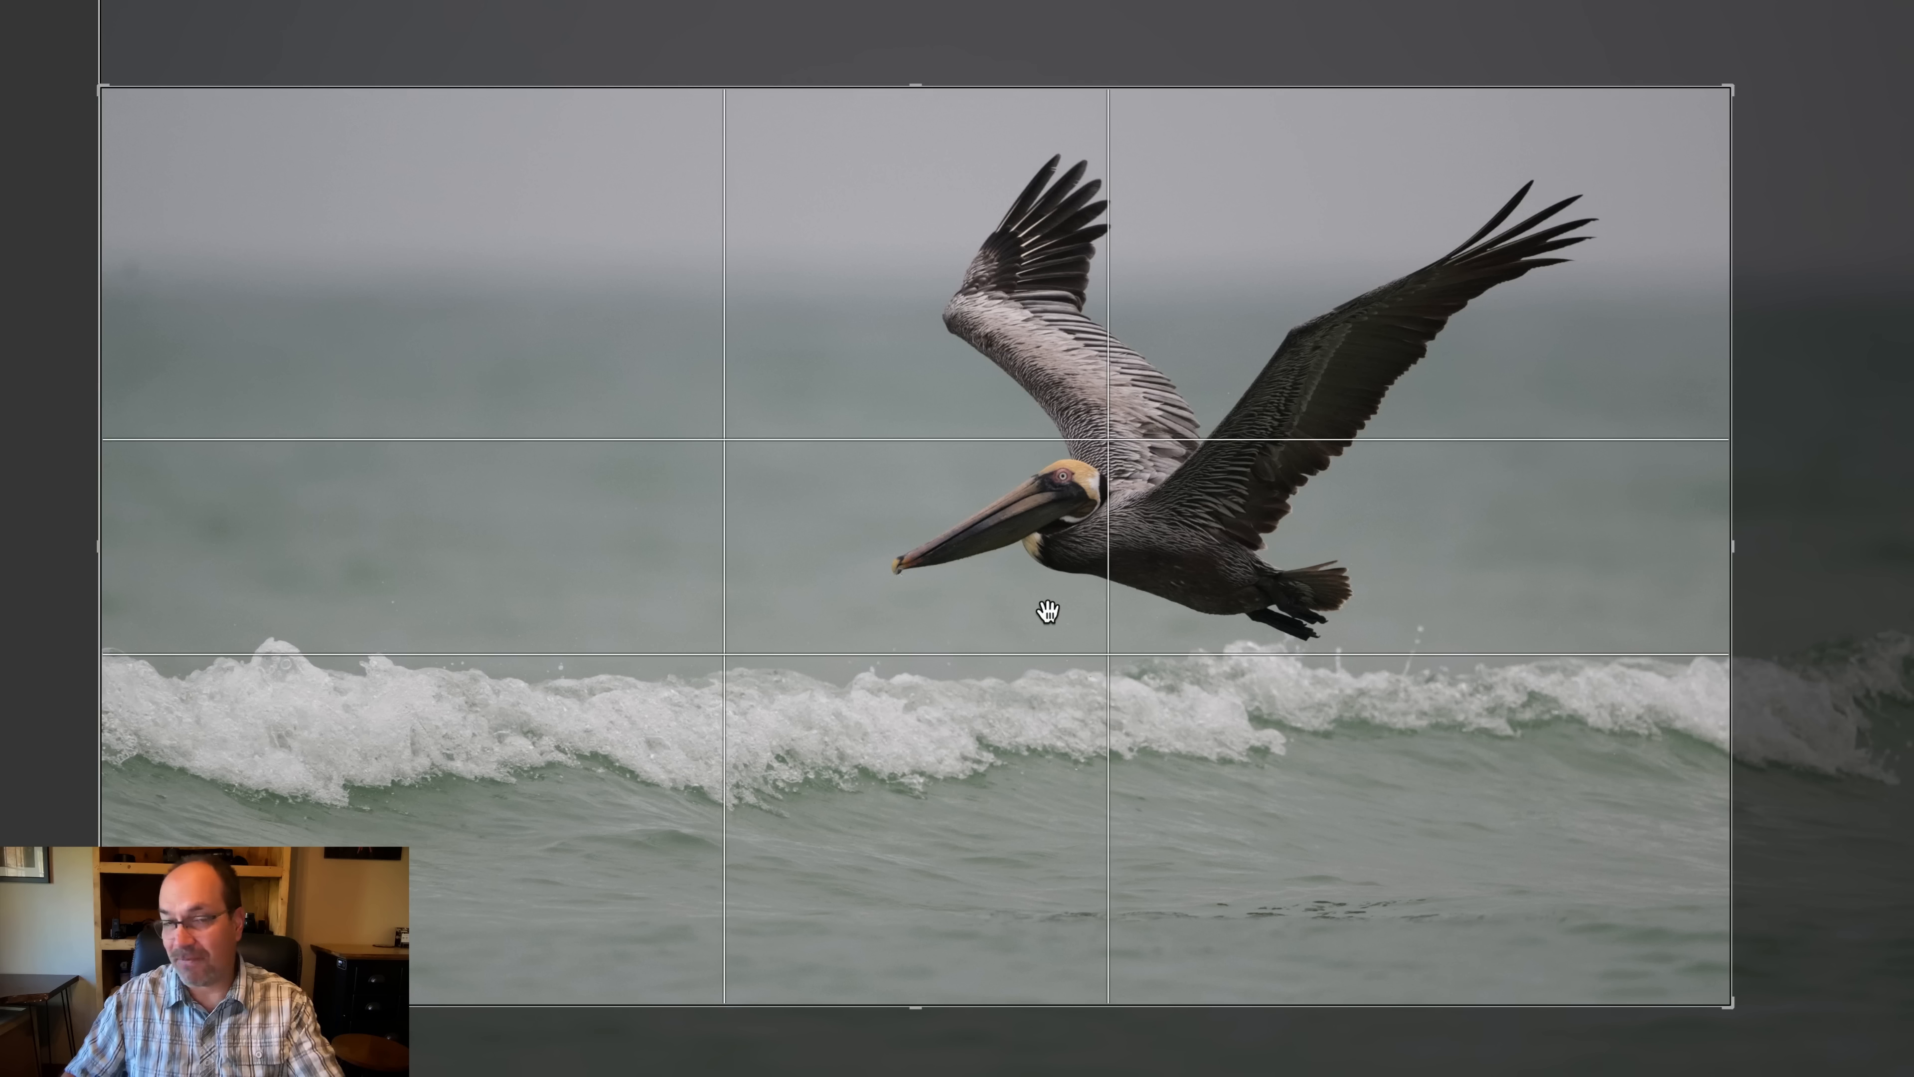
# Switch to the Golden Spiral overlay, cycle its orientation until it curls around the pelican's raised far wing, and lower the bird slightly.
pyautogui.press('o')
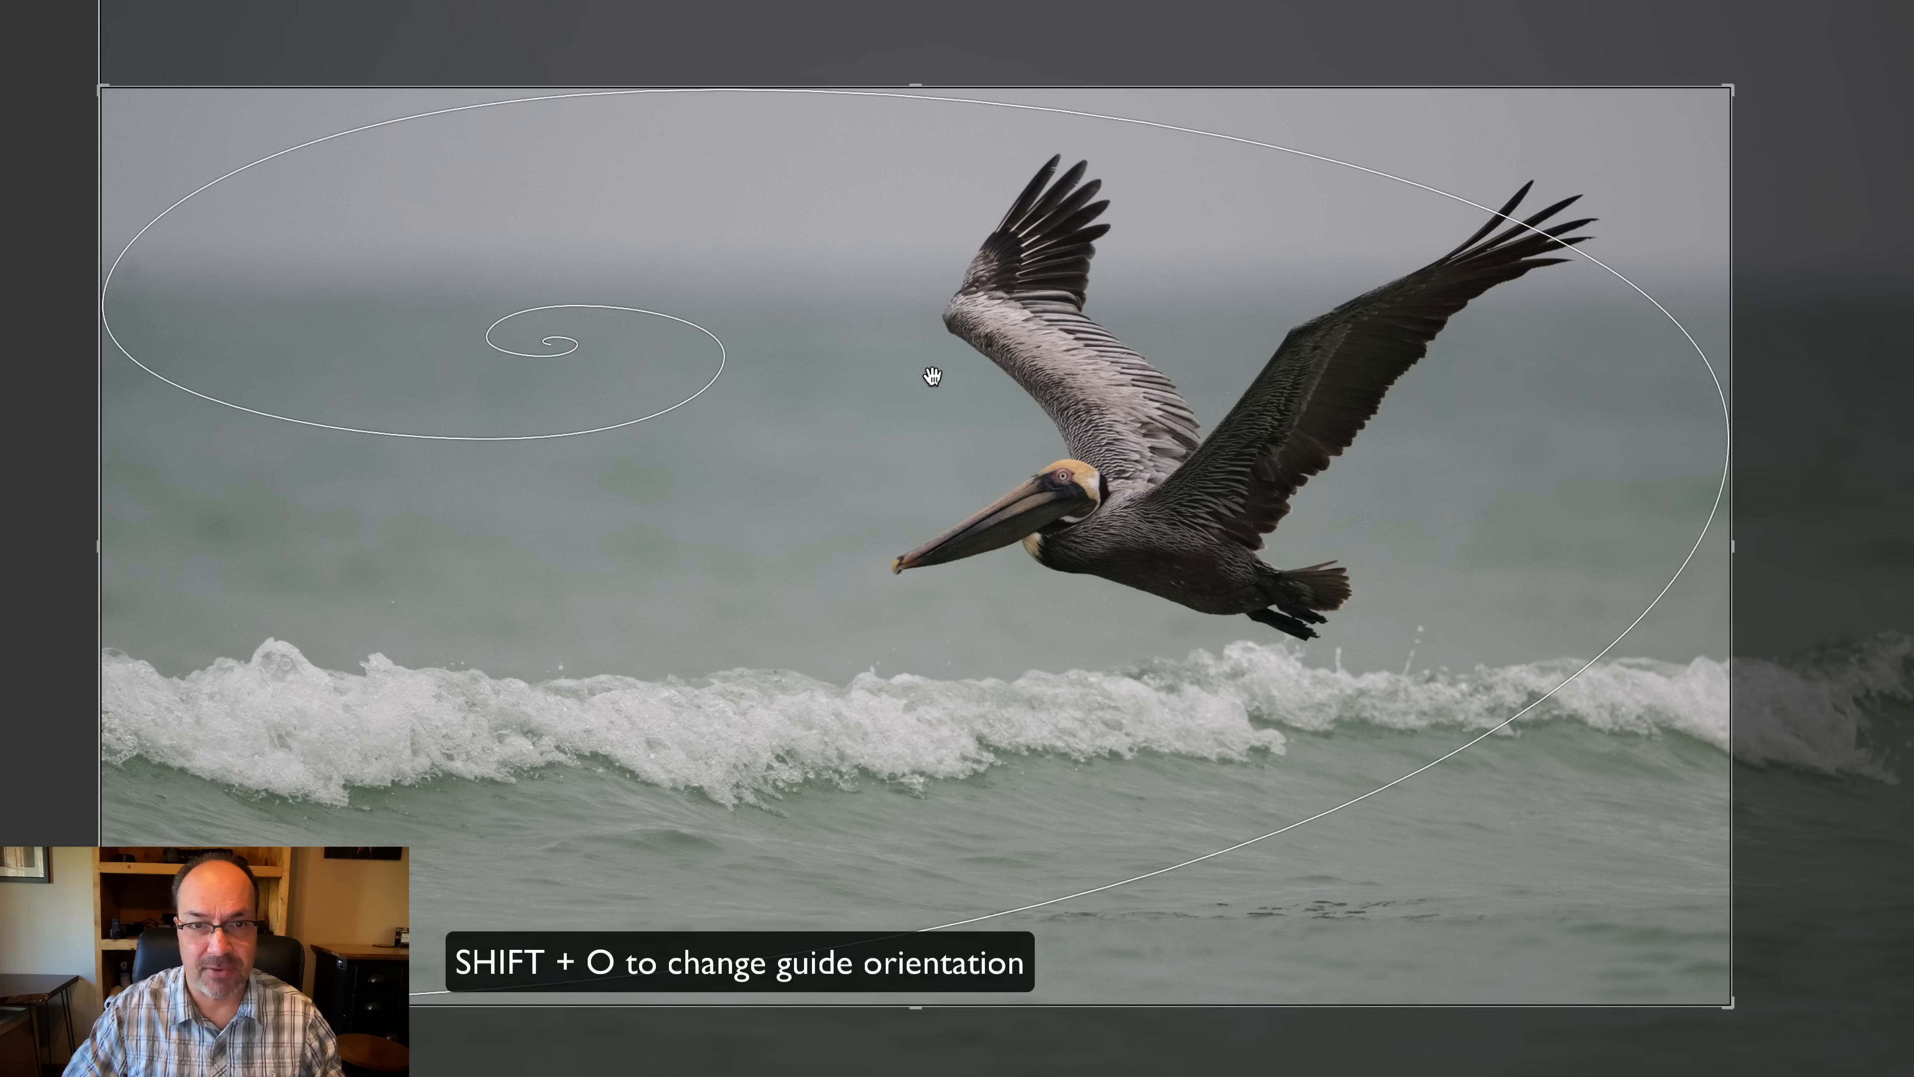
pyautogui.hotkey('shift', 'o')
pyautogui.hotkey('shift', 'o')
pyautogui.hotkey('shift', 'o')
pyautogui.hotkey('shift', 'o')
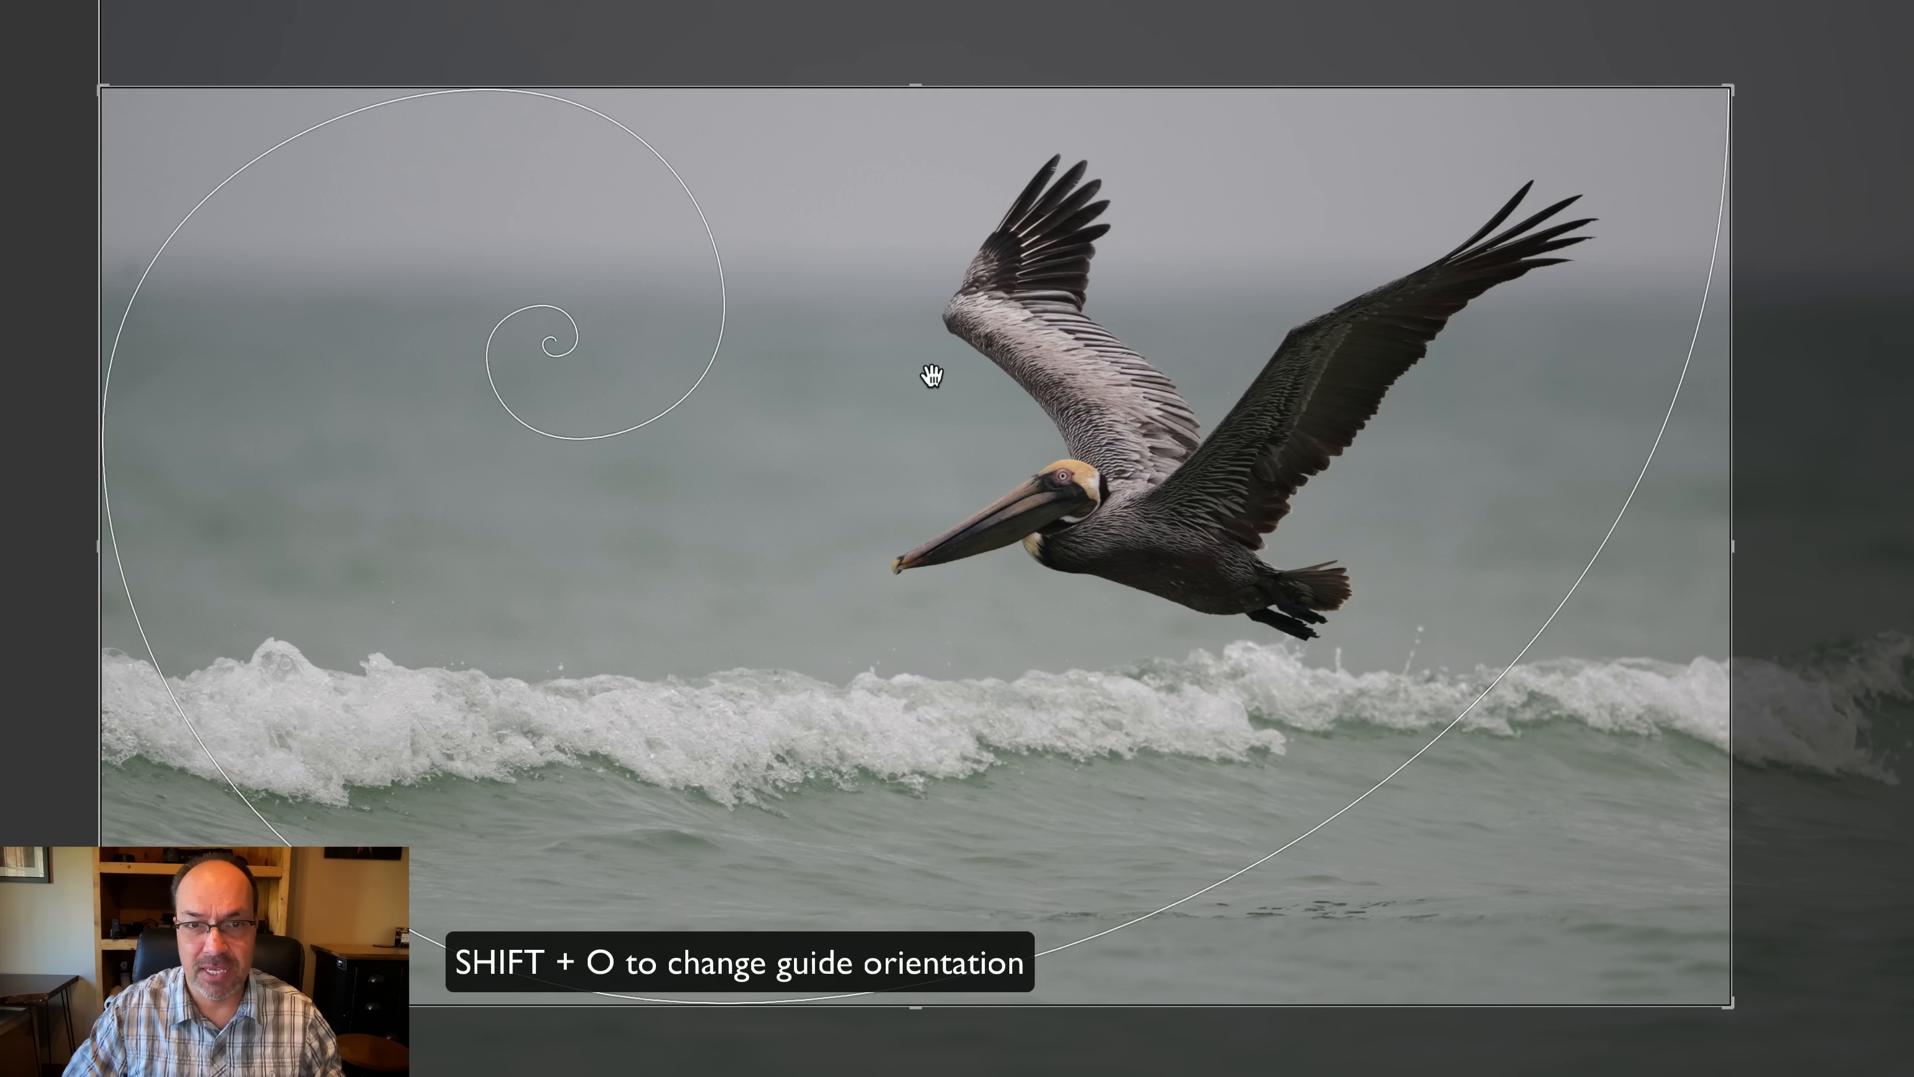
pyautogui.hotkey('shift', 'o')
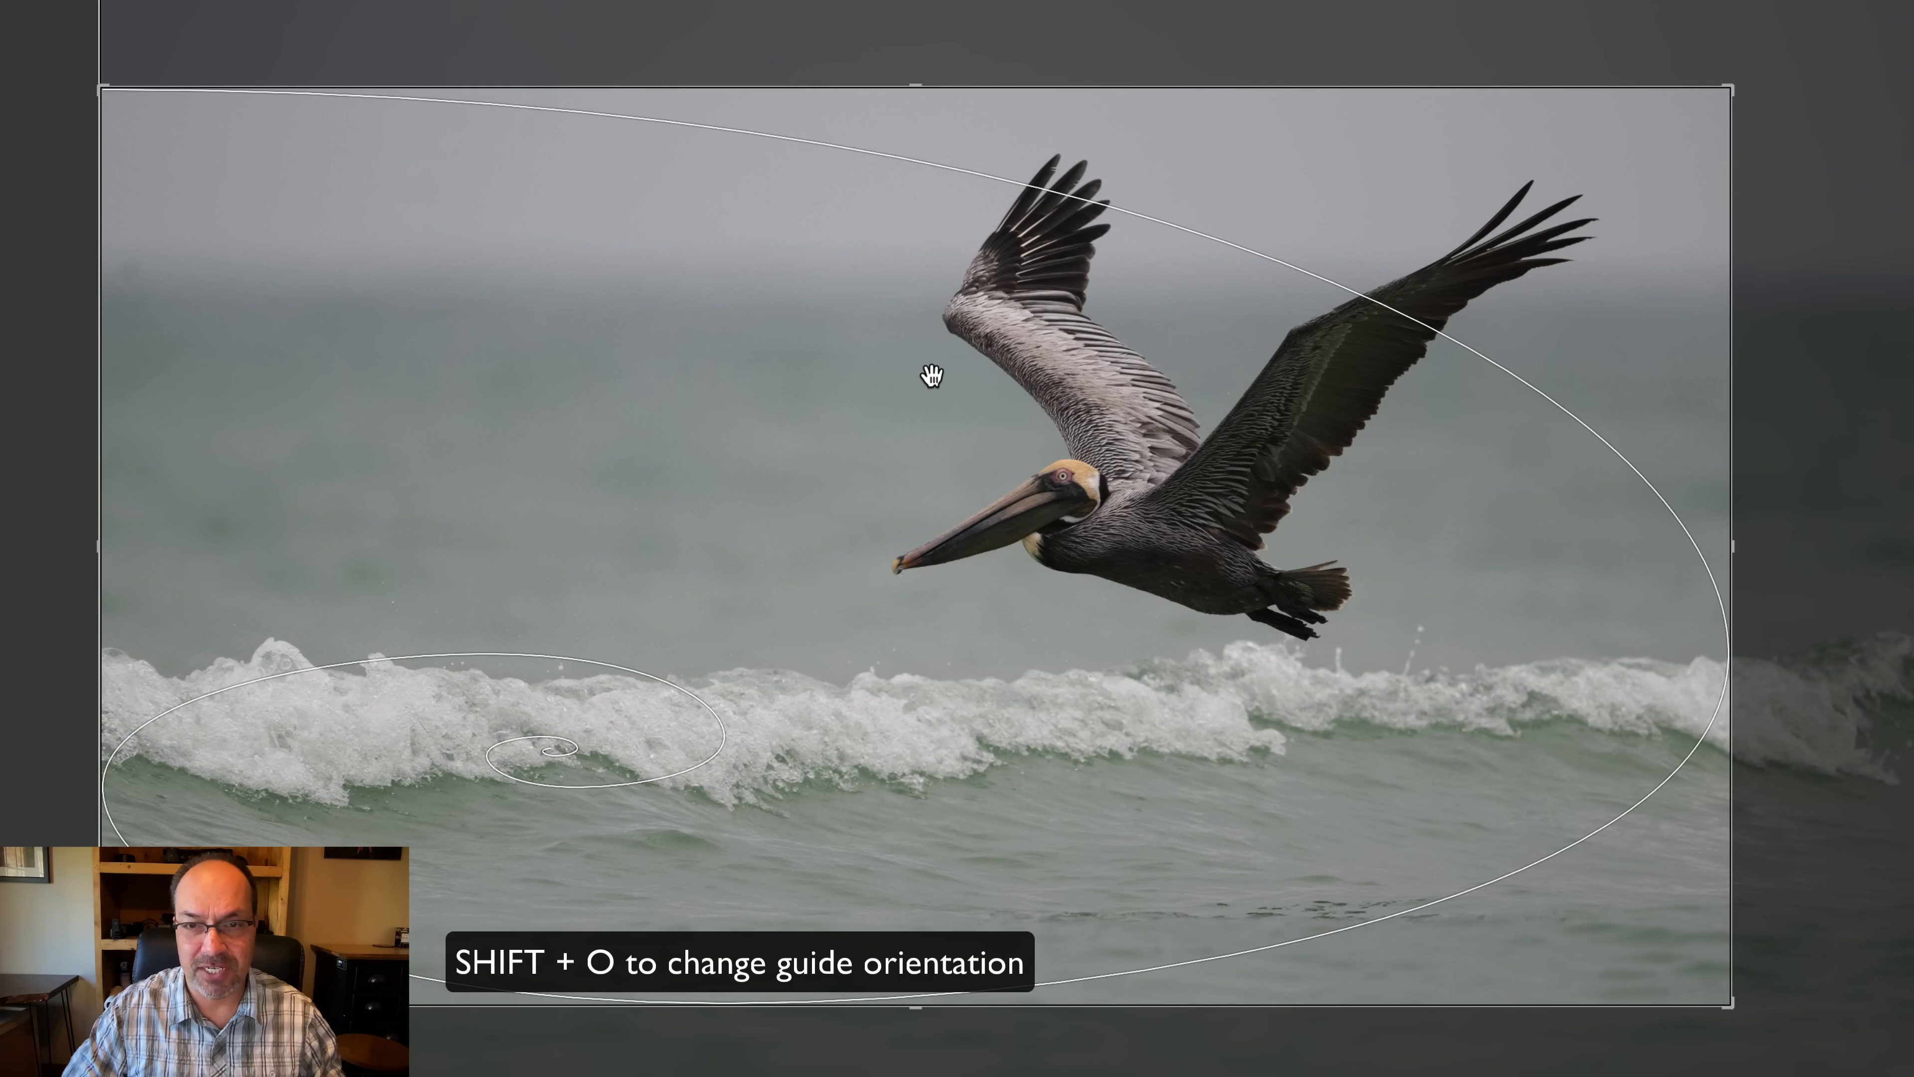
pyautogui.hotkey('shift', 'o')
pyautogui.hotkey('shift', 'o')
pyautogui.hotkey('shift', 'o')
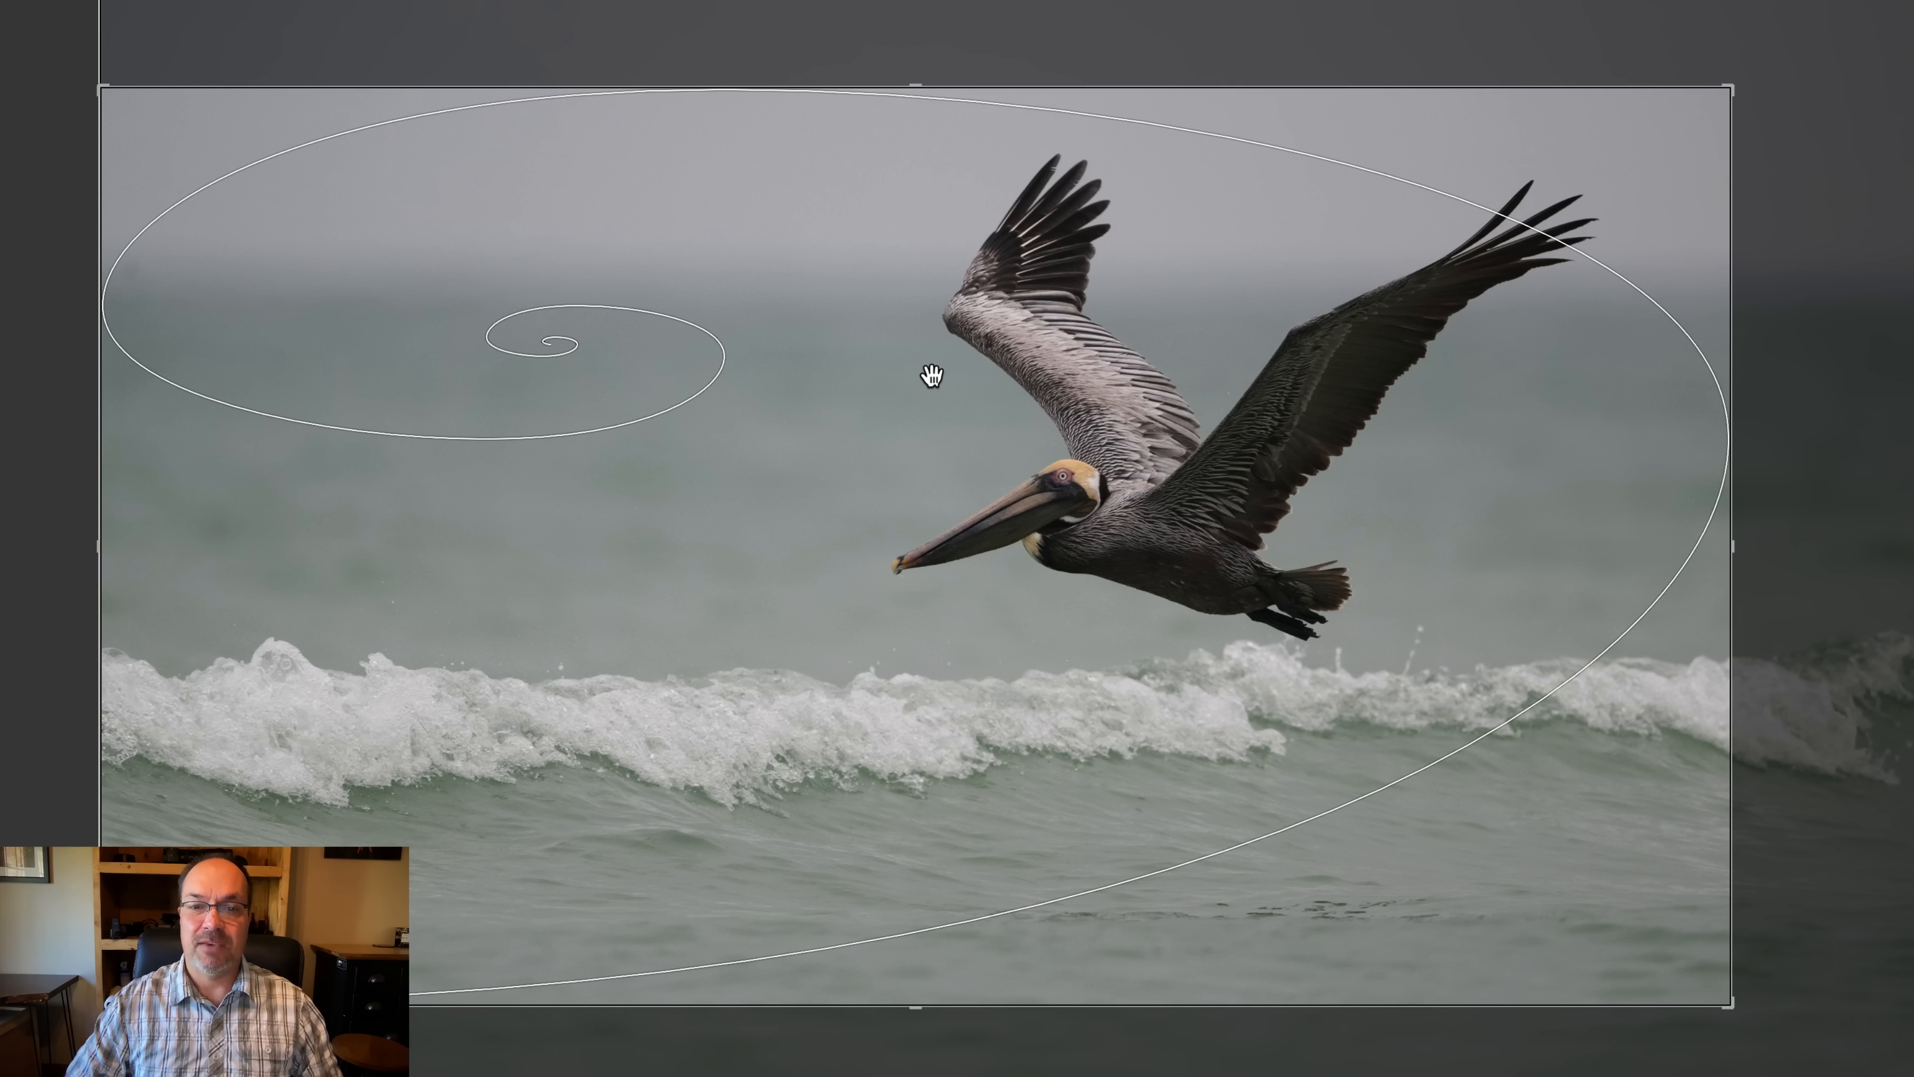
pyautogui.hotkey('shift', 'o')
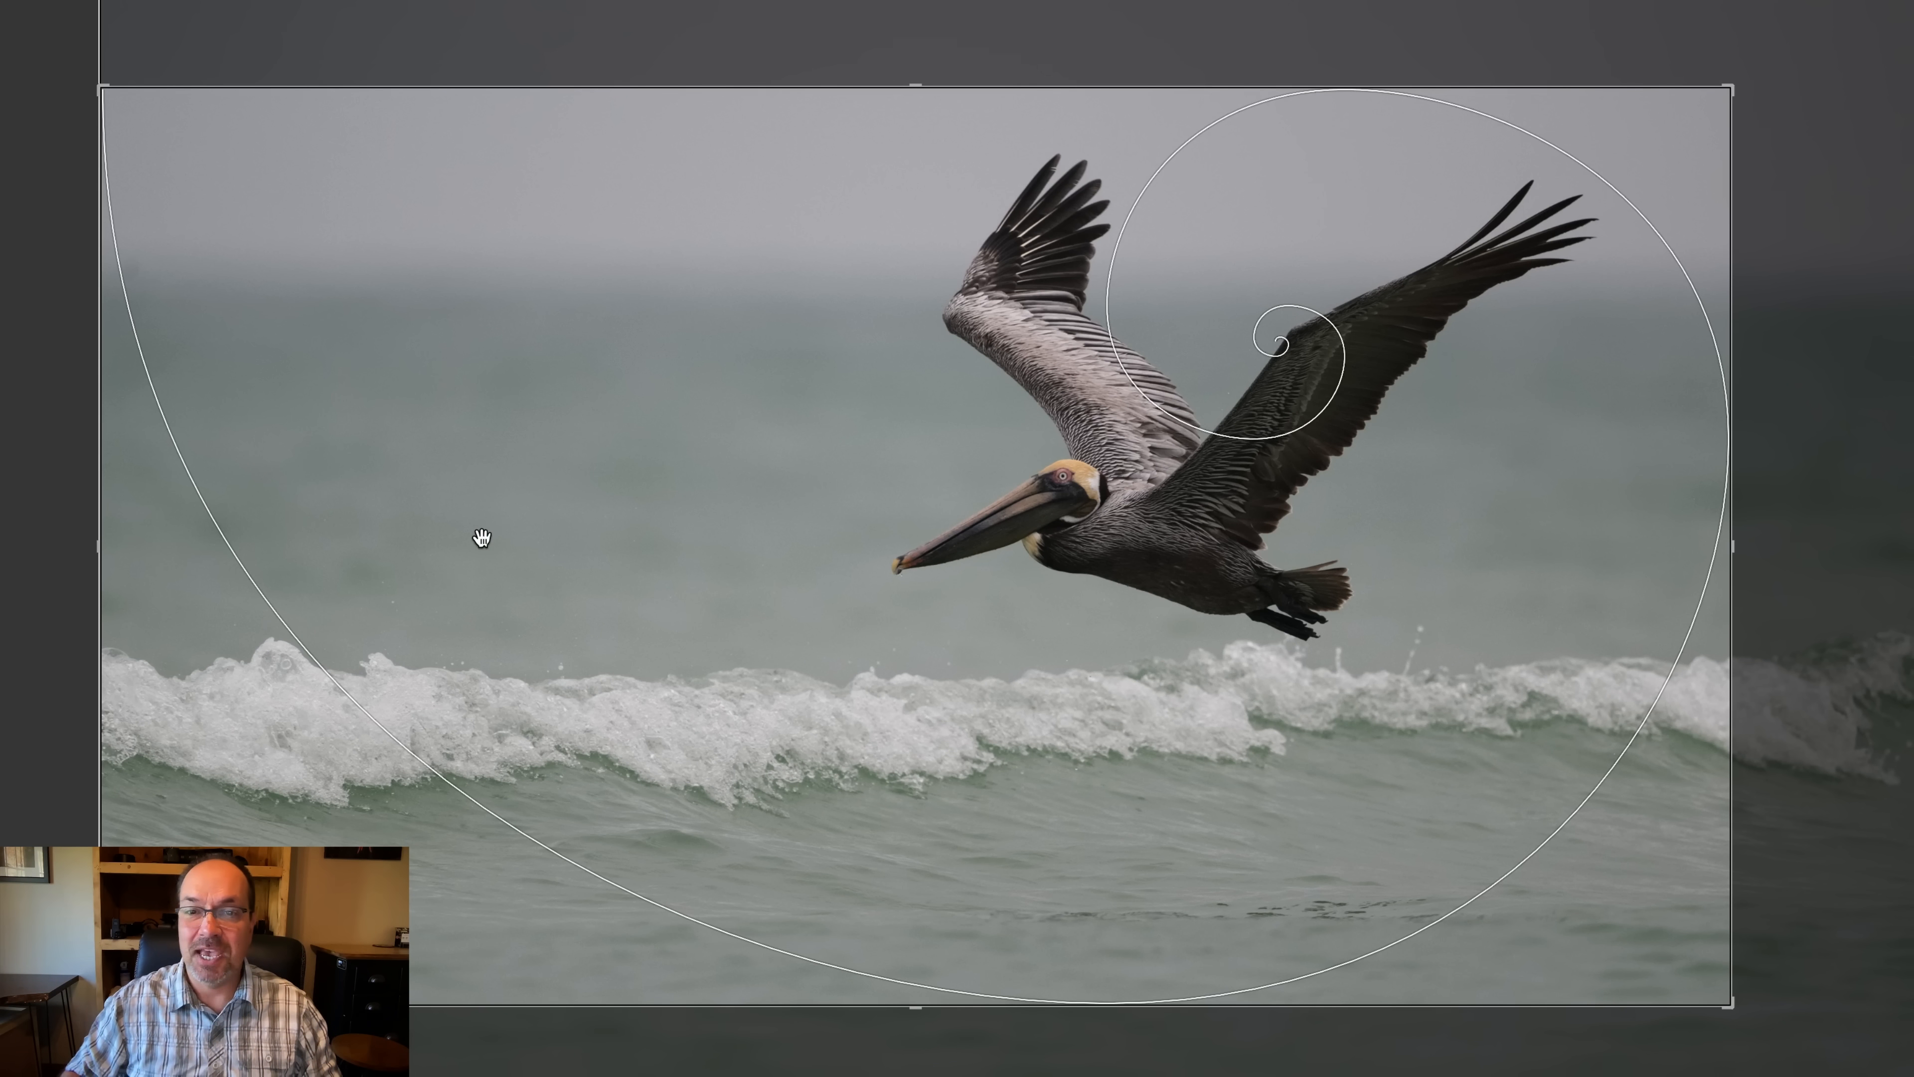
pyautogui.moveTo(1145, 521); pyautogui.dragTo(1253, 556)
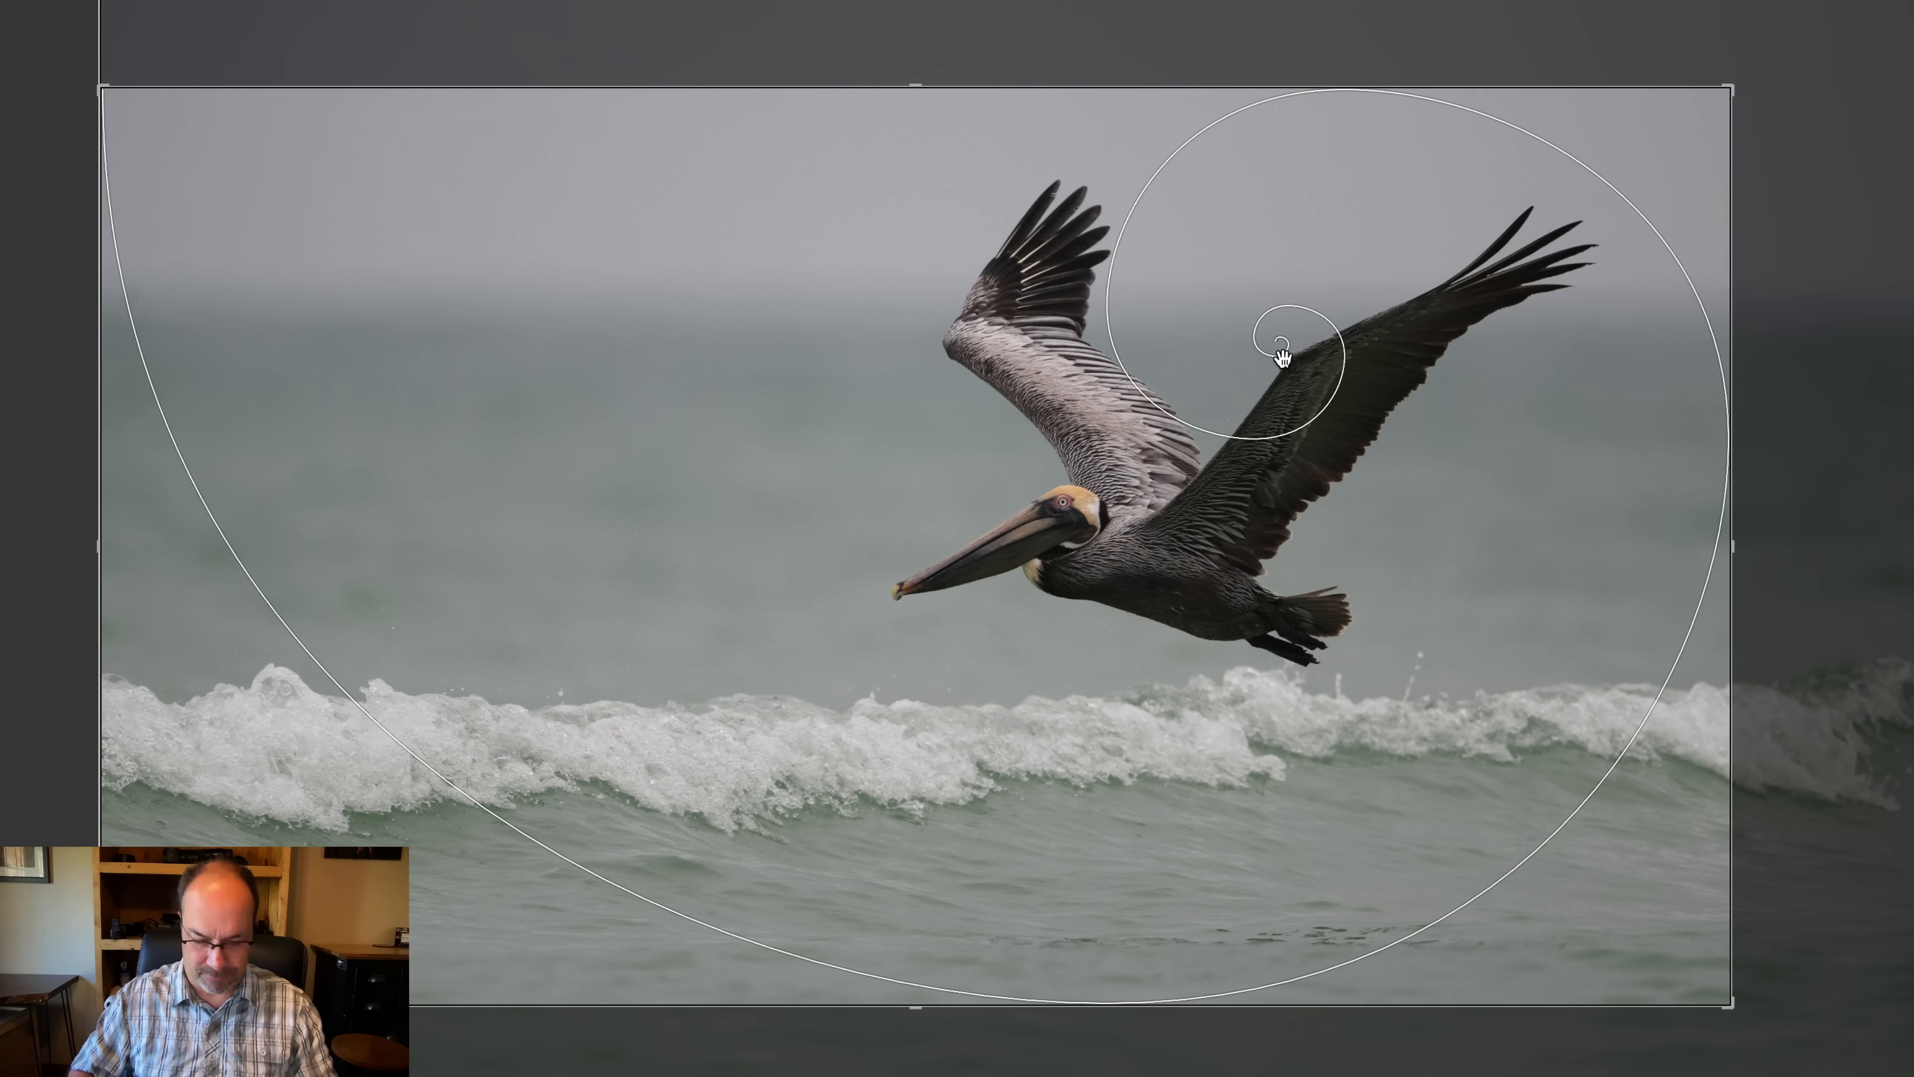
# Show the Aspect Ratios overlay, try centring the pelican within its guides, and open the list of crop aspect ratios.
pyautogui.press('o')
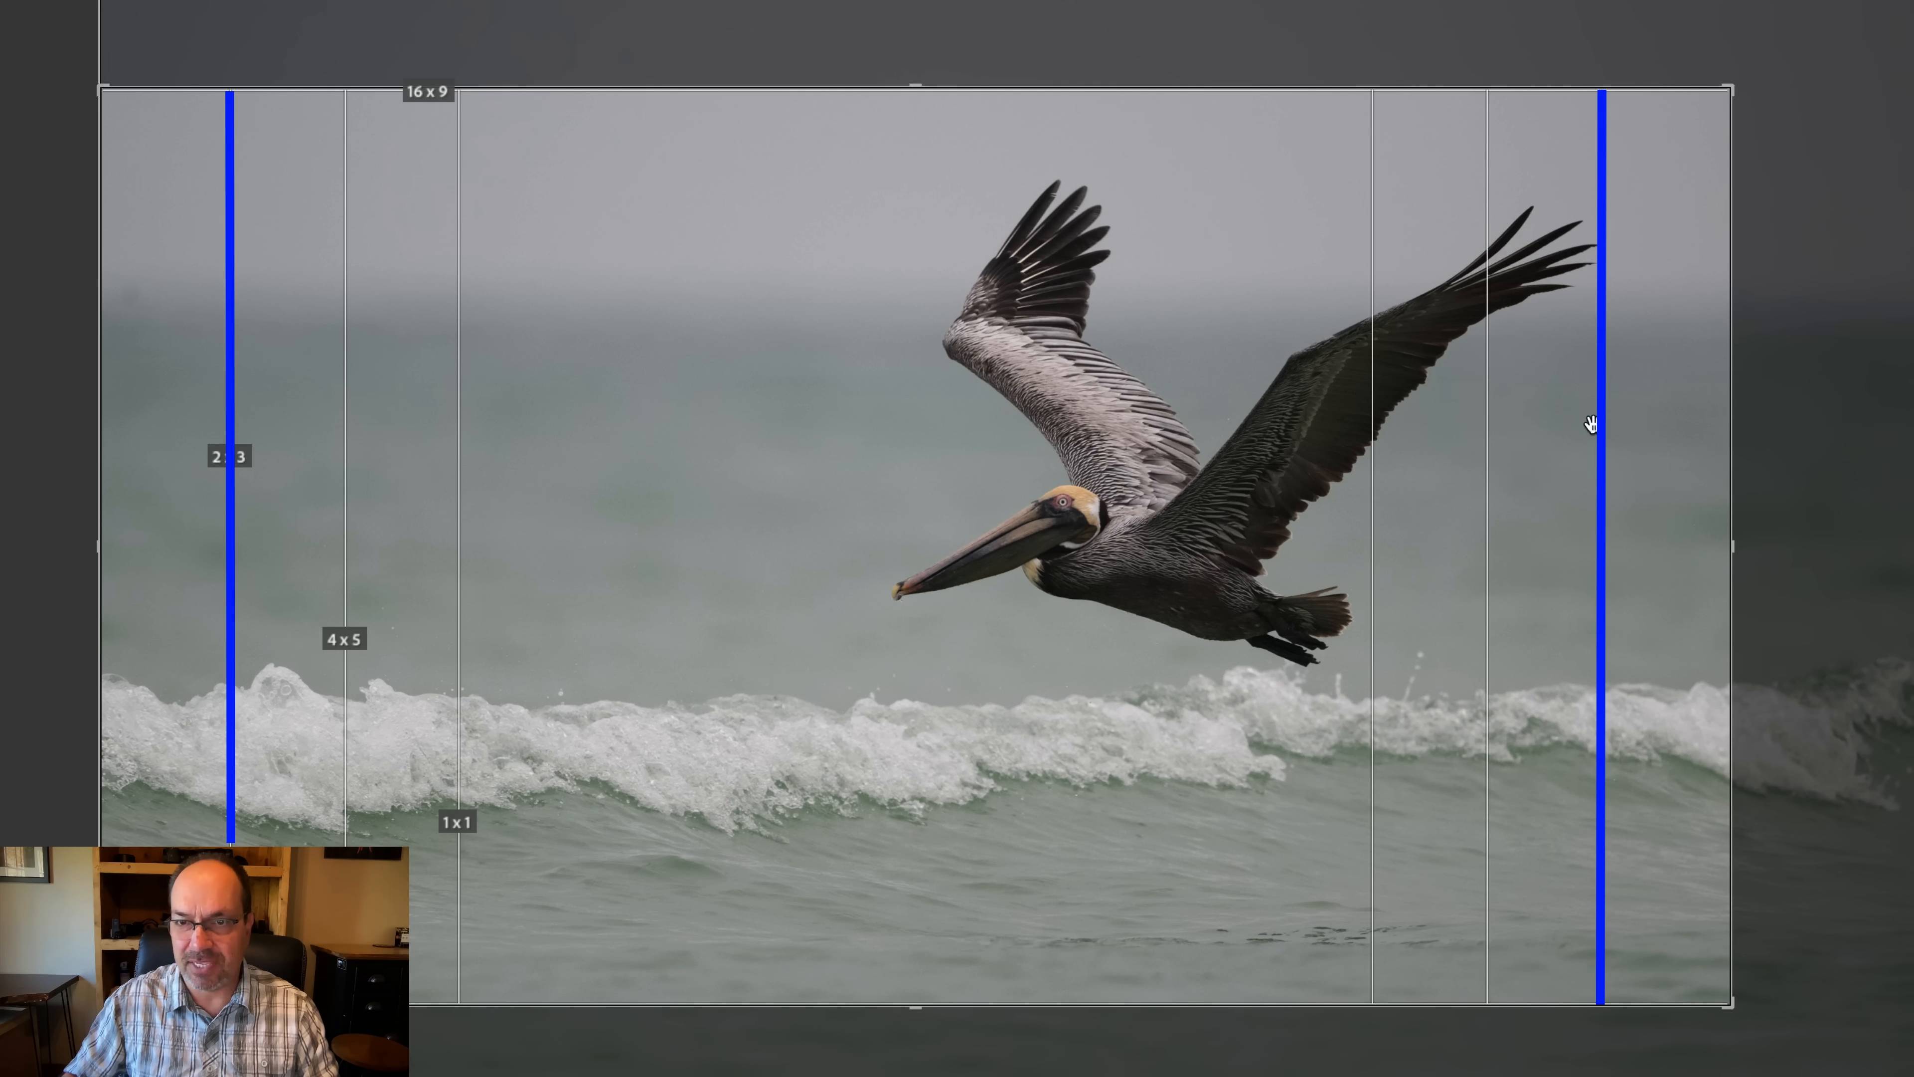
pyautogui.moveTo(1195, 431); pyautogui.dragTo(970, 453)
pyautogui.moveTo(1606, 528); pyautogui.dragTo(1581, 535)
pyautogui.moveTo(815, 525); pyautogui.dragTo(1002, 493)
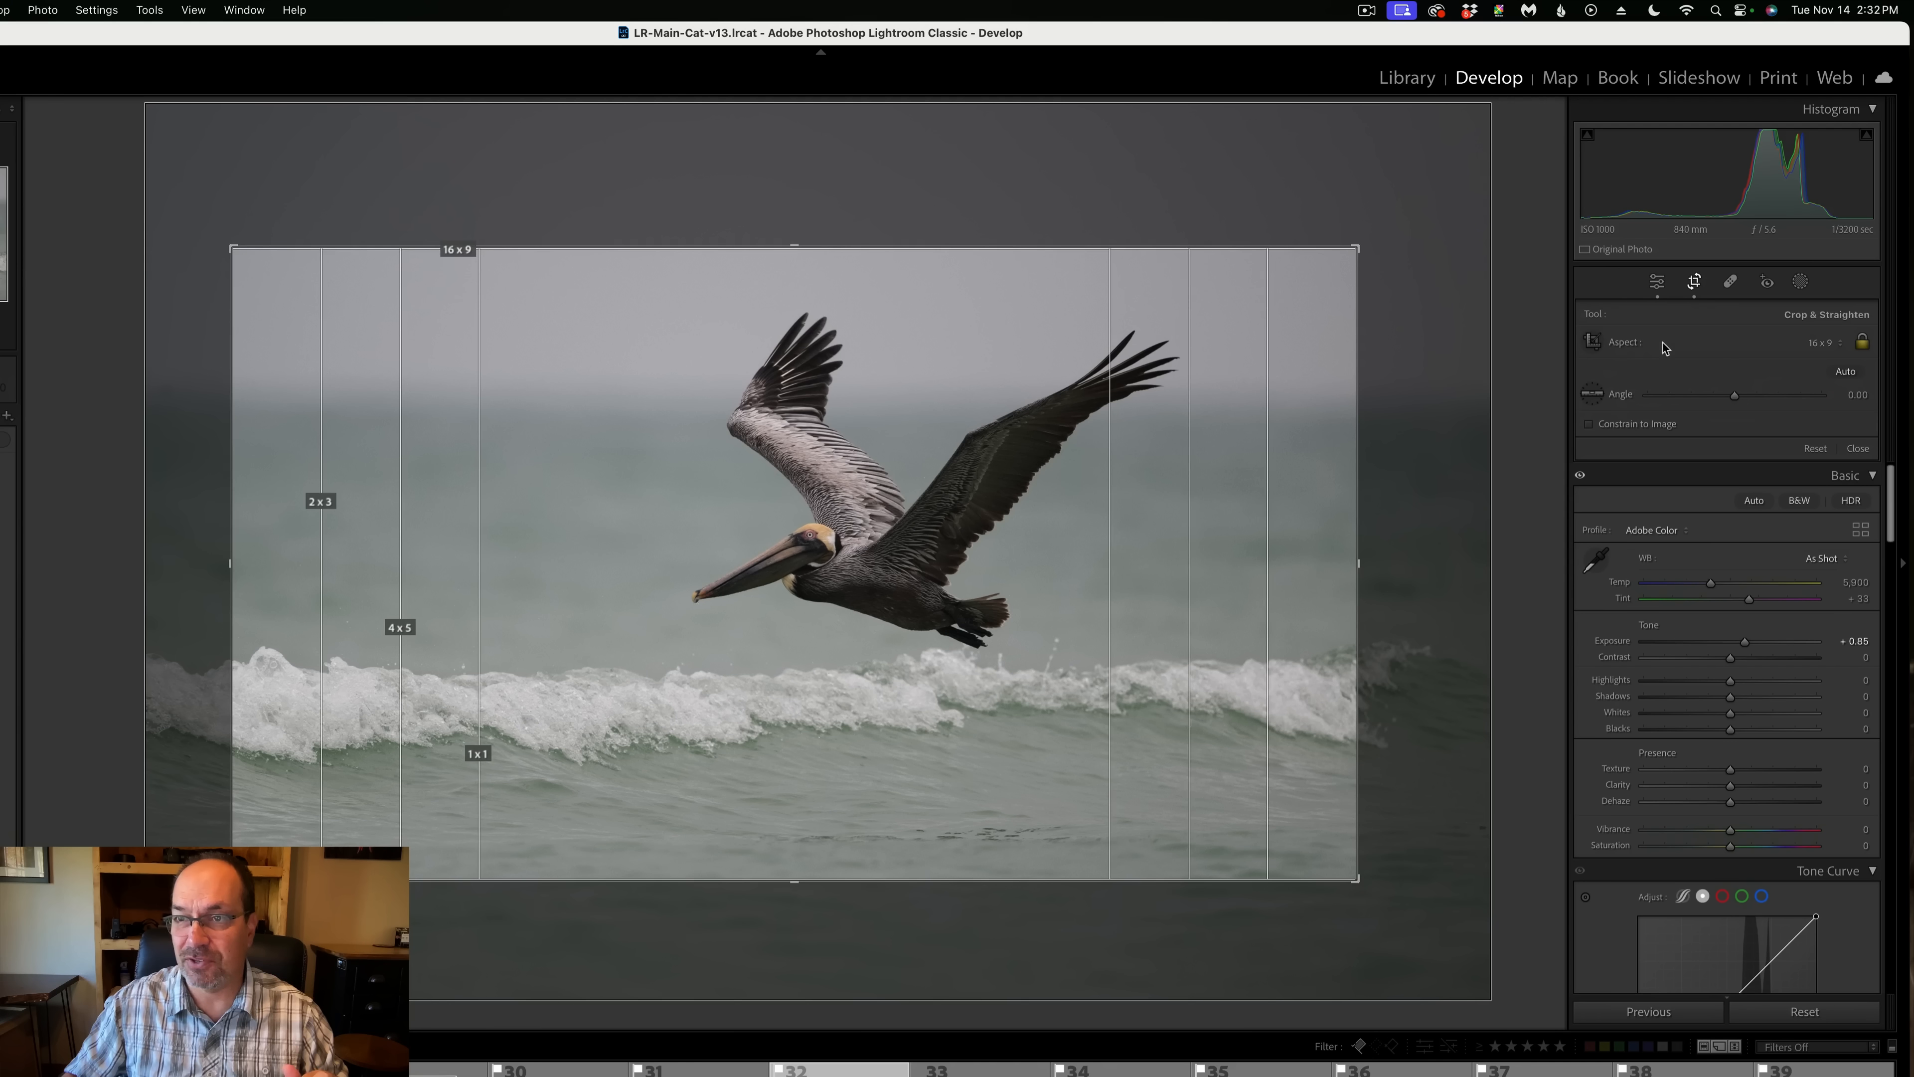
pyautogui.click(1665, 347)
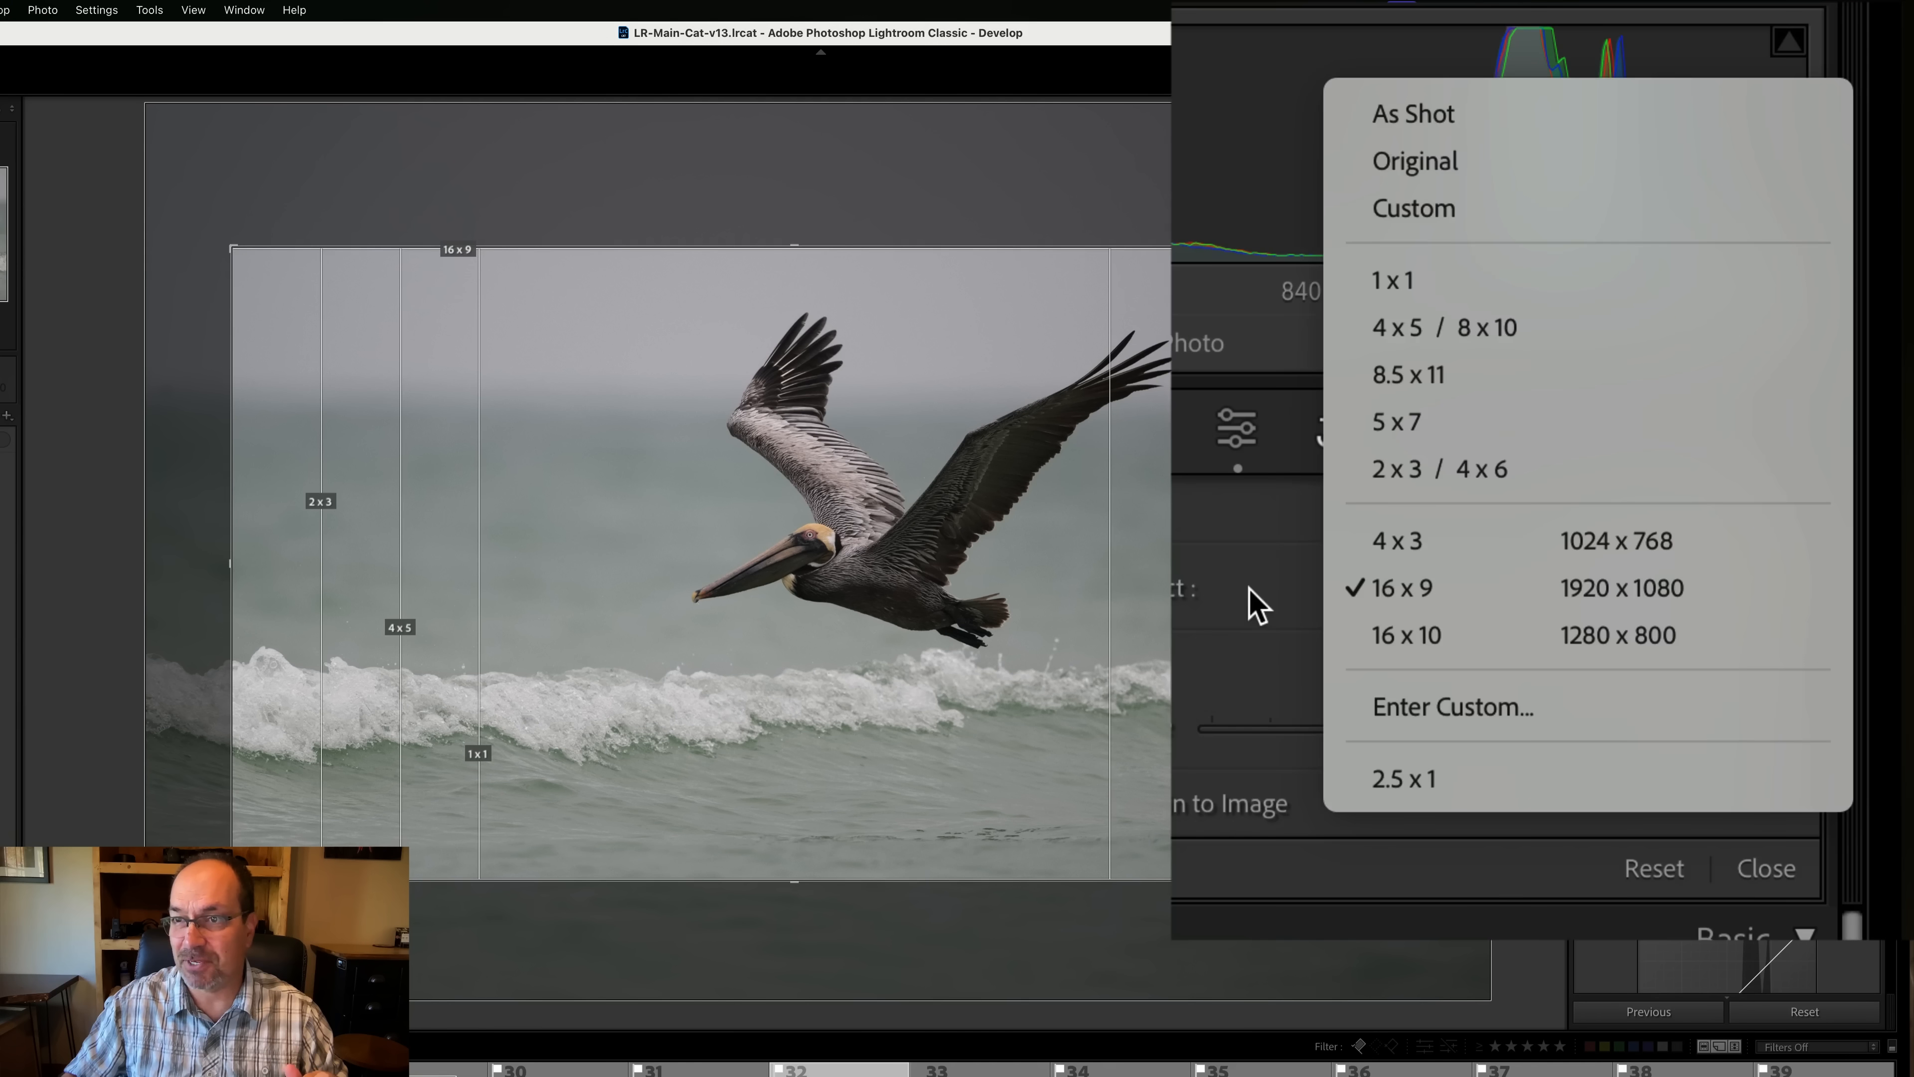
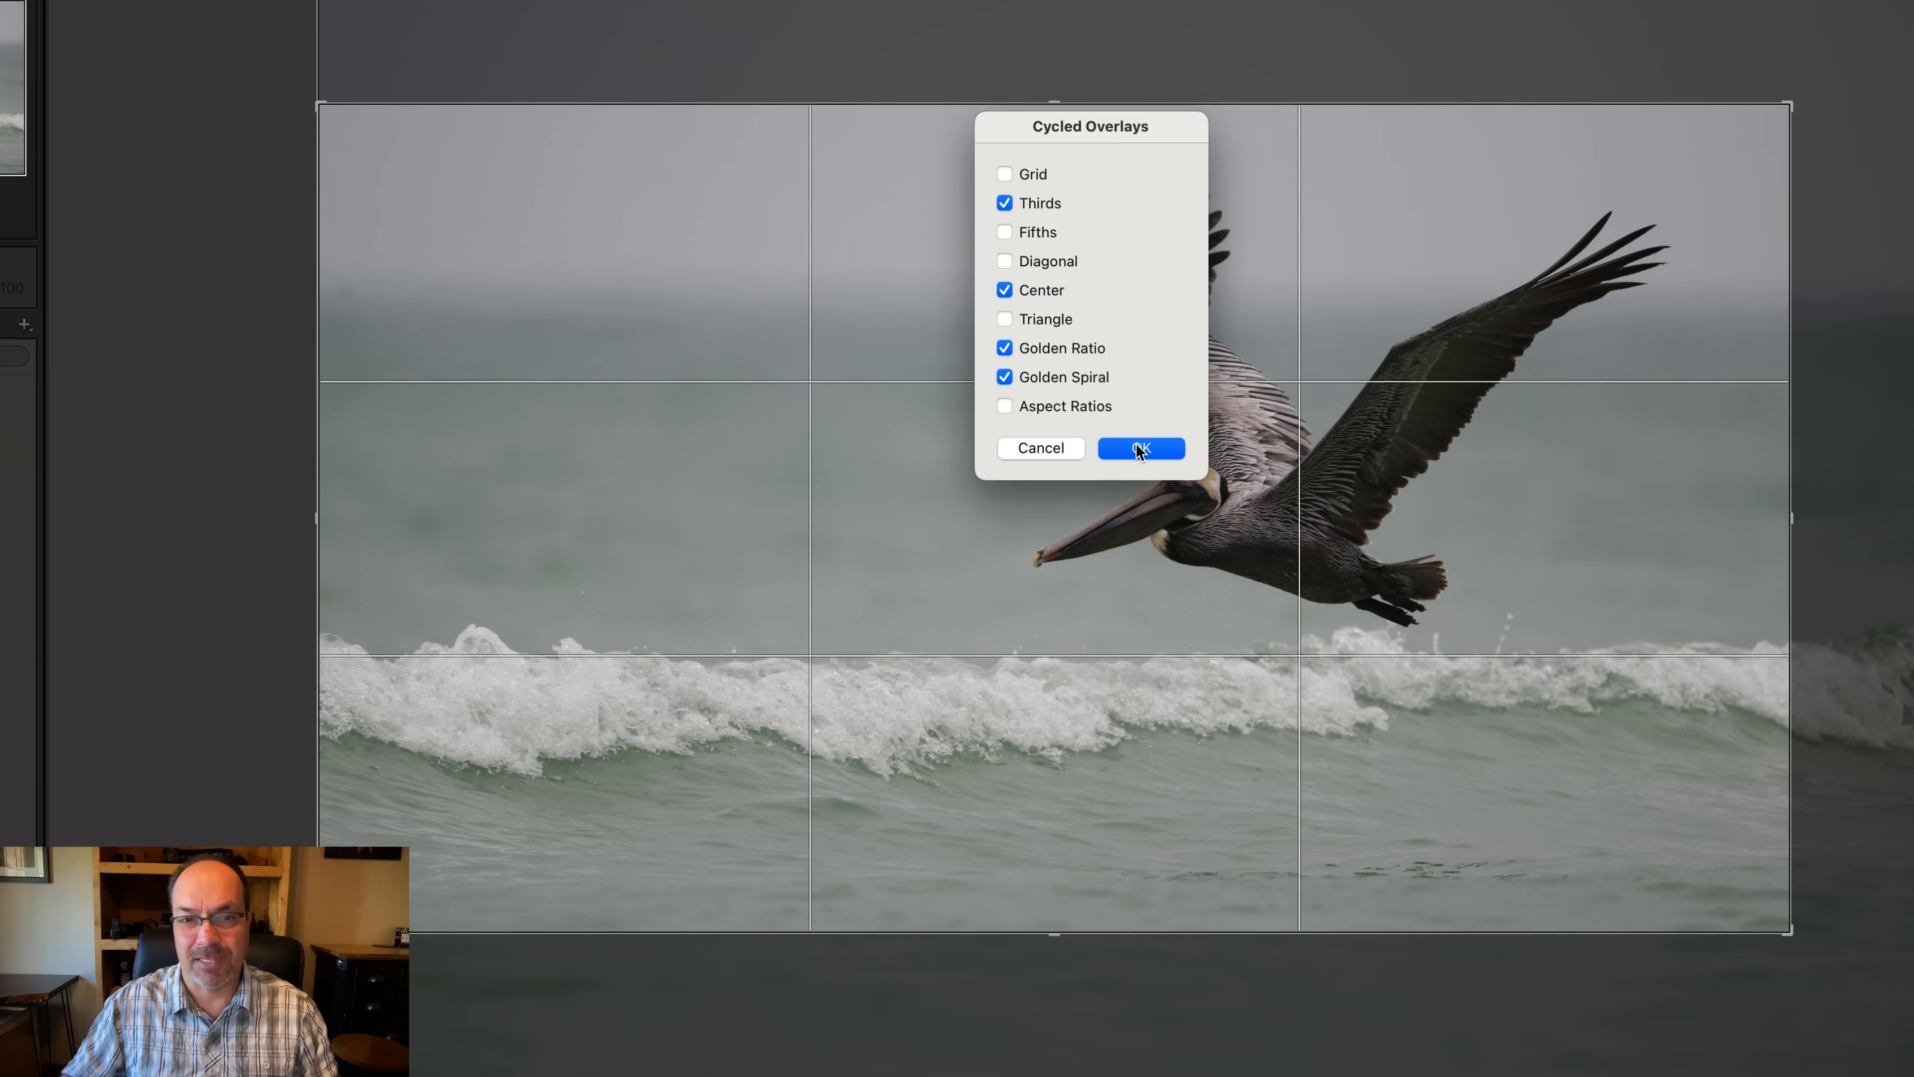
# Cycle through the chosen crop overlays back to Thirds and apply the crop to the flying pelican photo.
pyautogui.press('o')
pyautogui.press('o')
pyautogui.press('o')
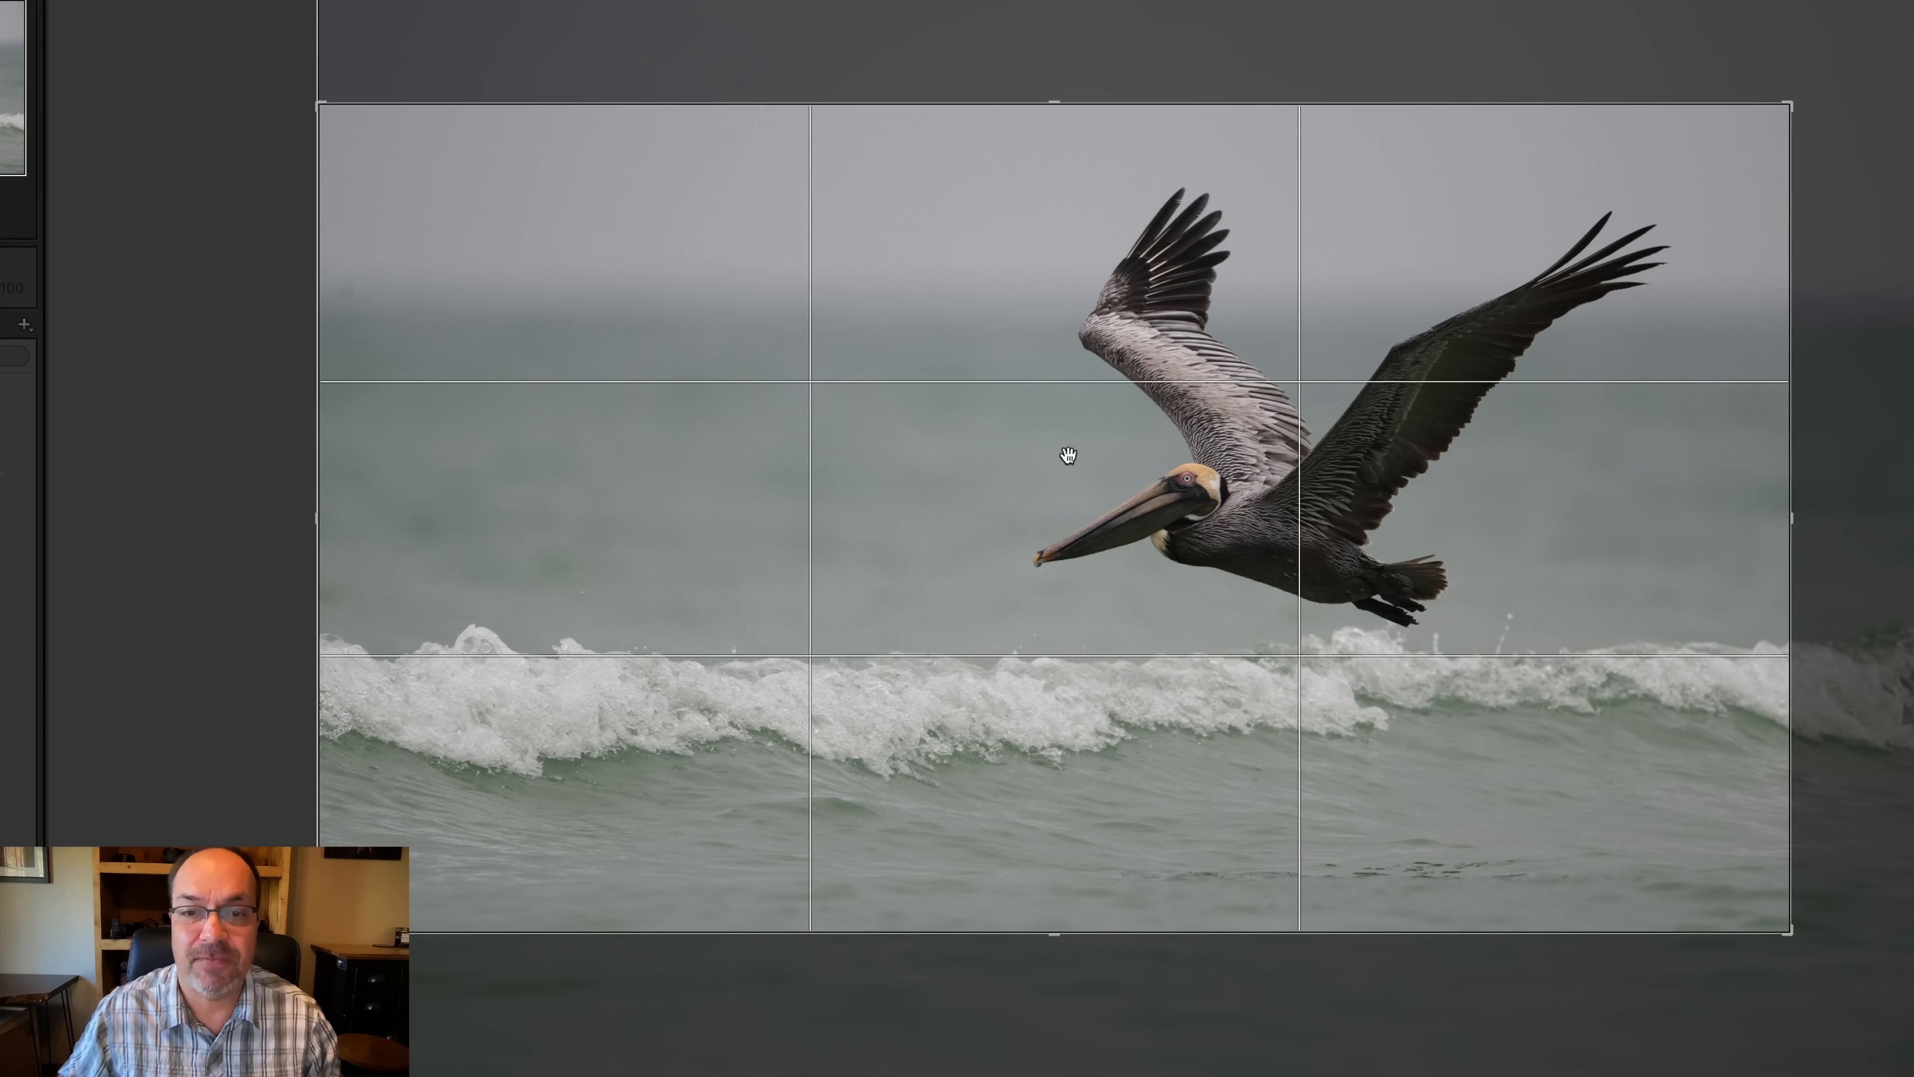
pyautogui.press('Return')
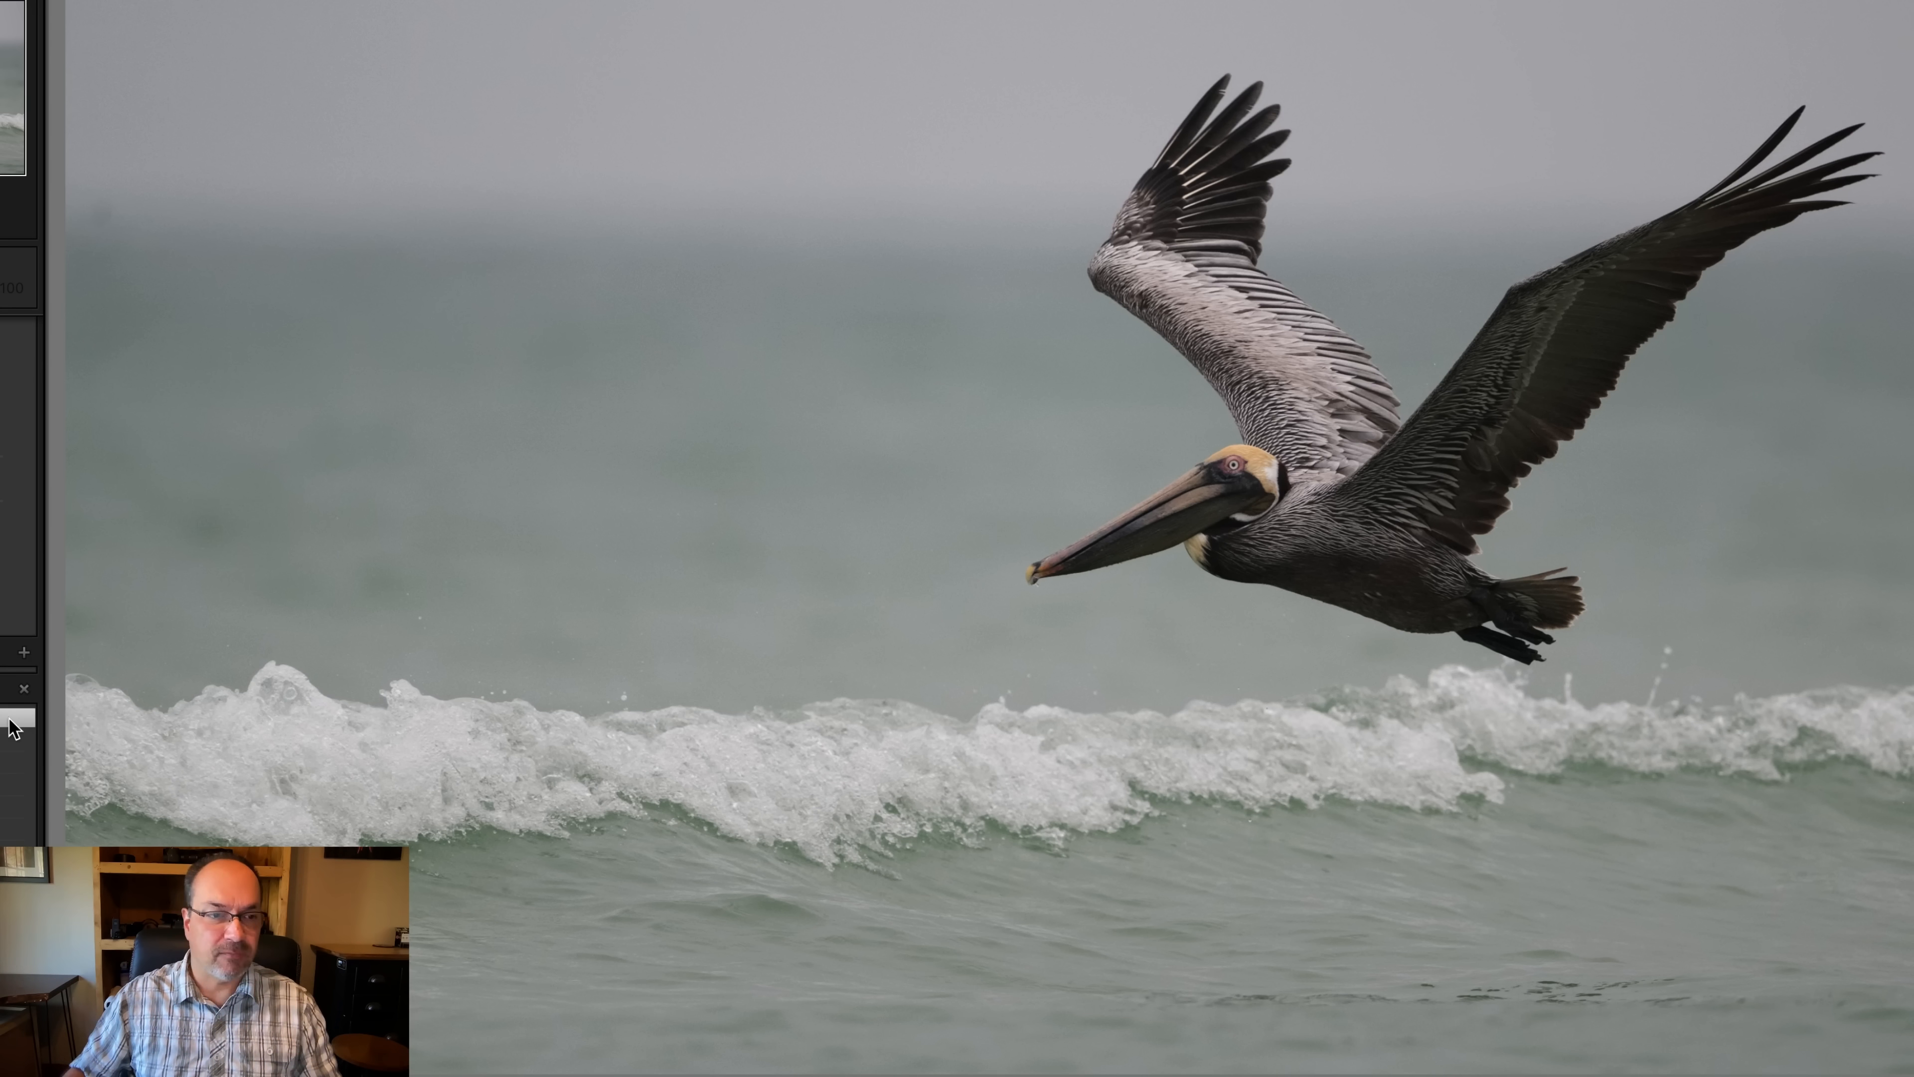
# Crop the photo of the bighorn sheep on the slope more tightly, placing the animal on the frame's right side with room ahead.
pyautogui.scroll(-5, 9, 719)
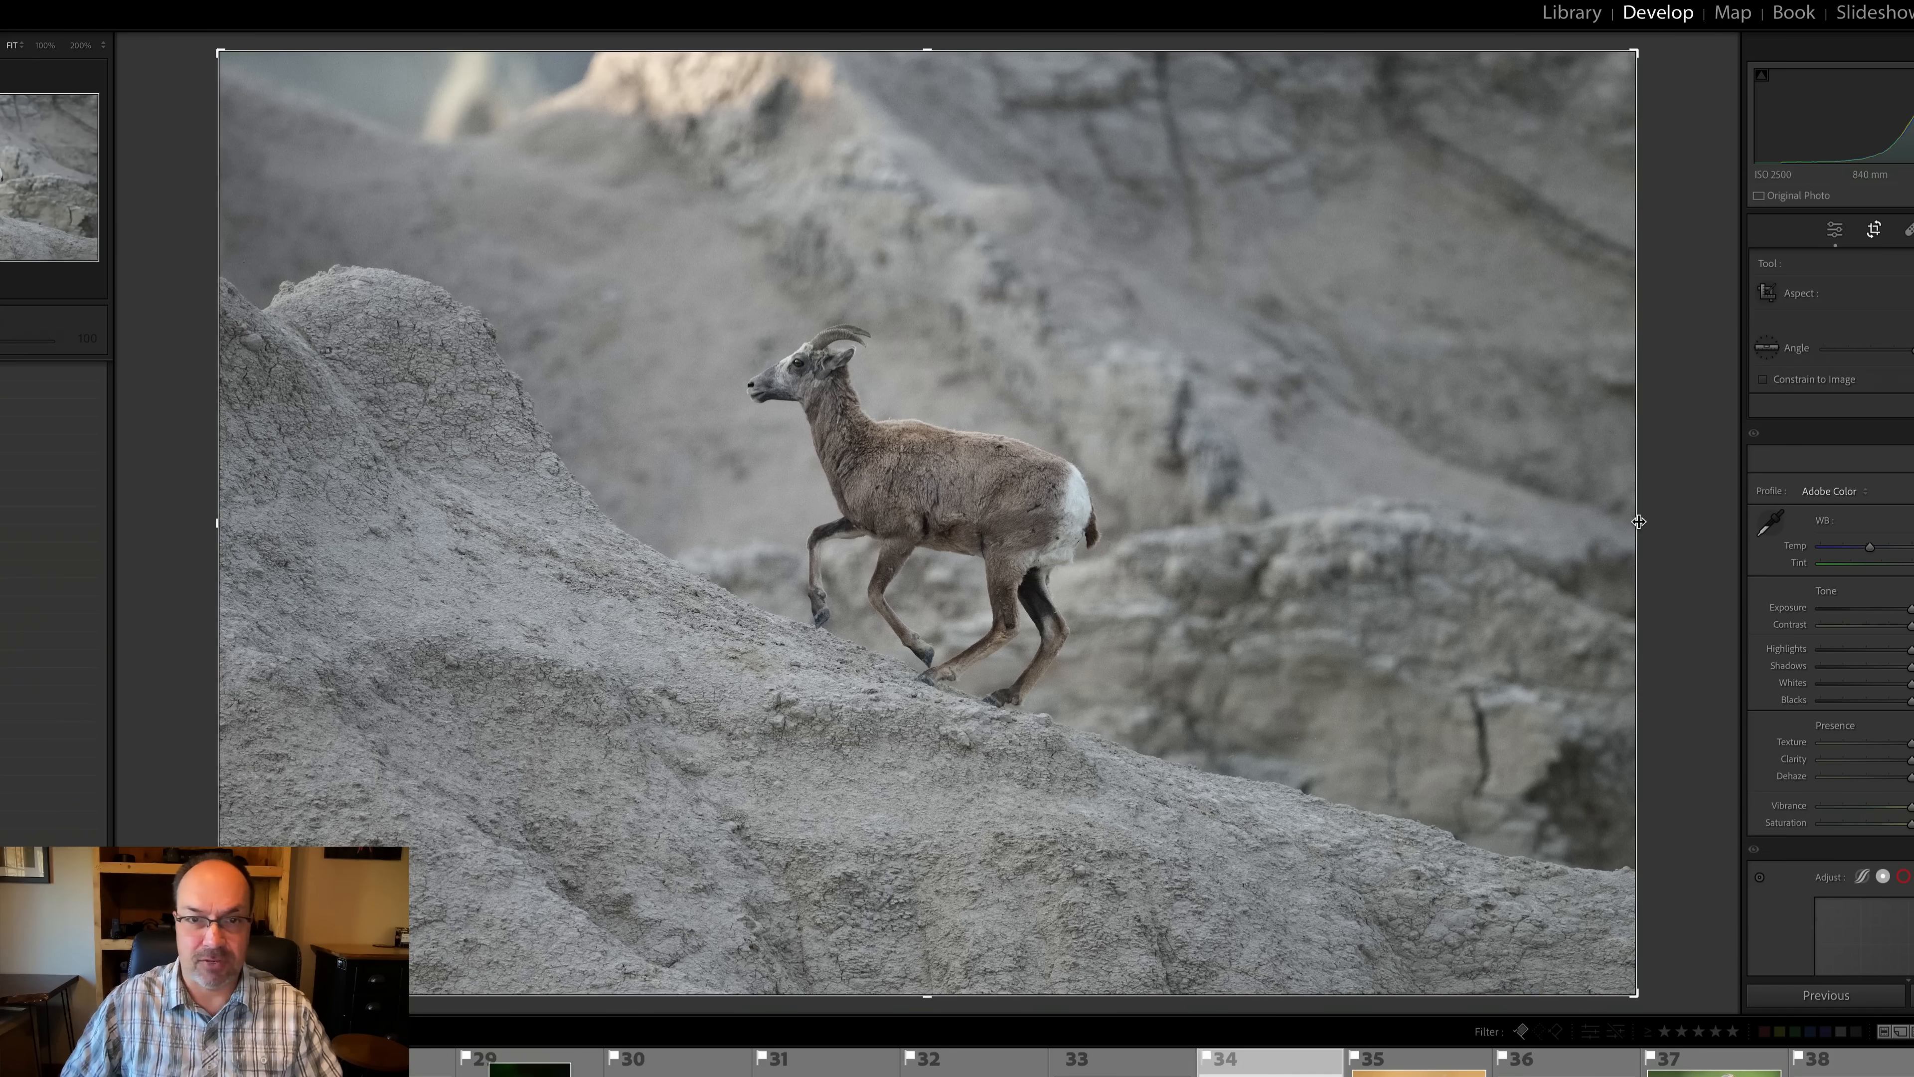
pyautogui.moveTo(1639, 522); pyautogui.dragTo(1452, 481)
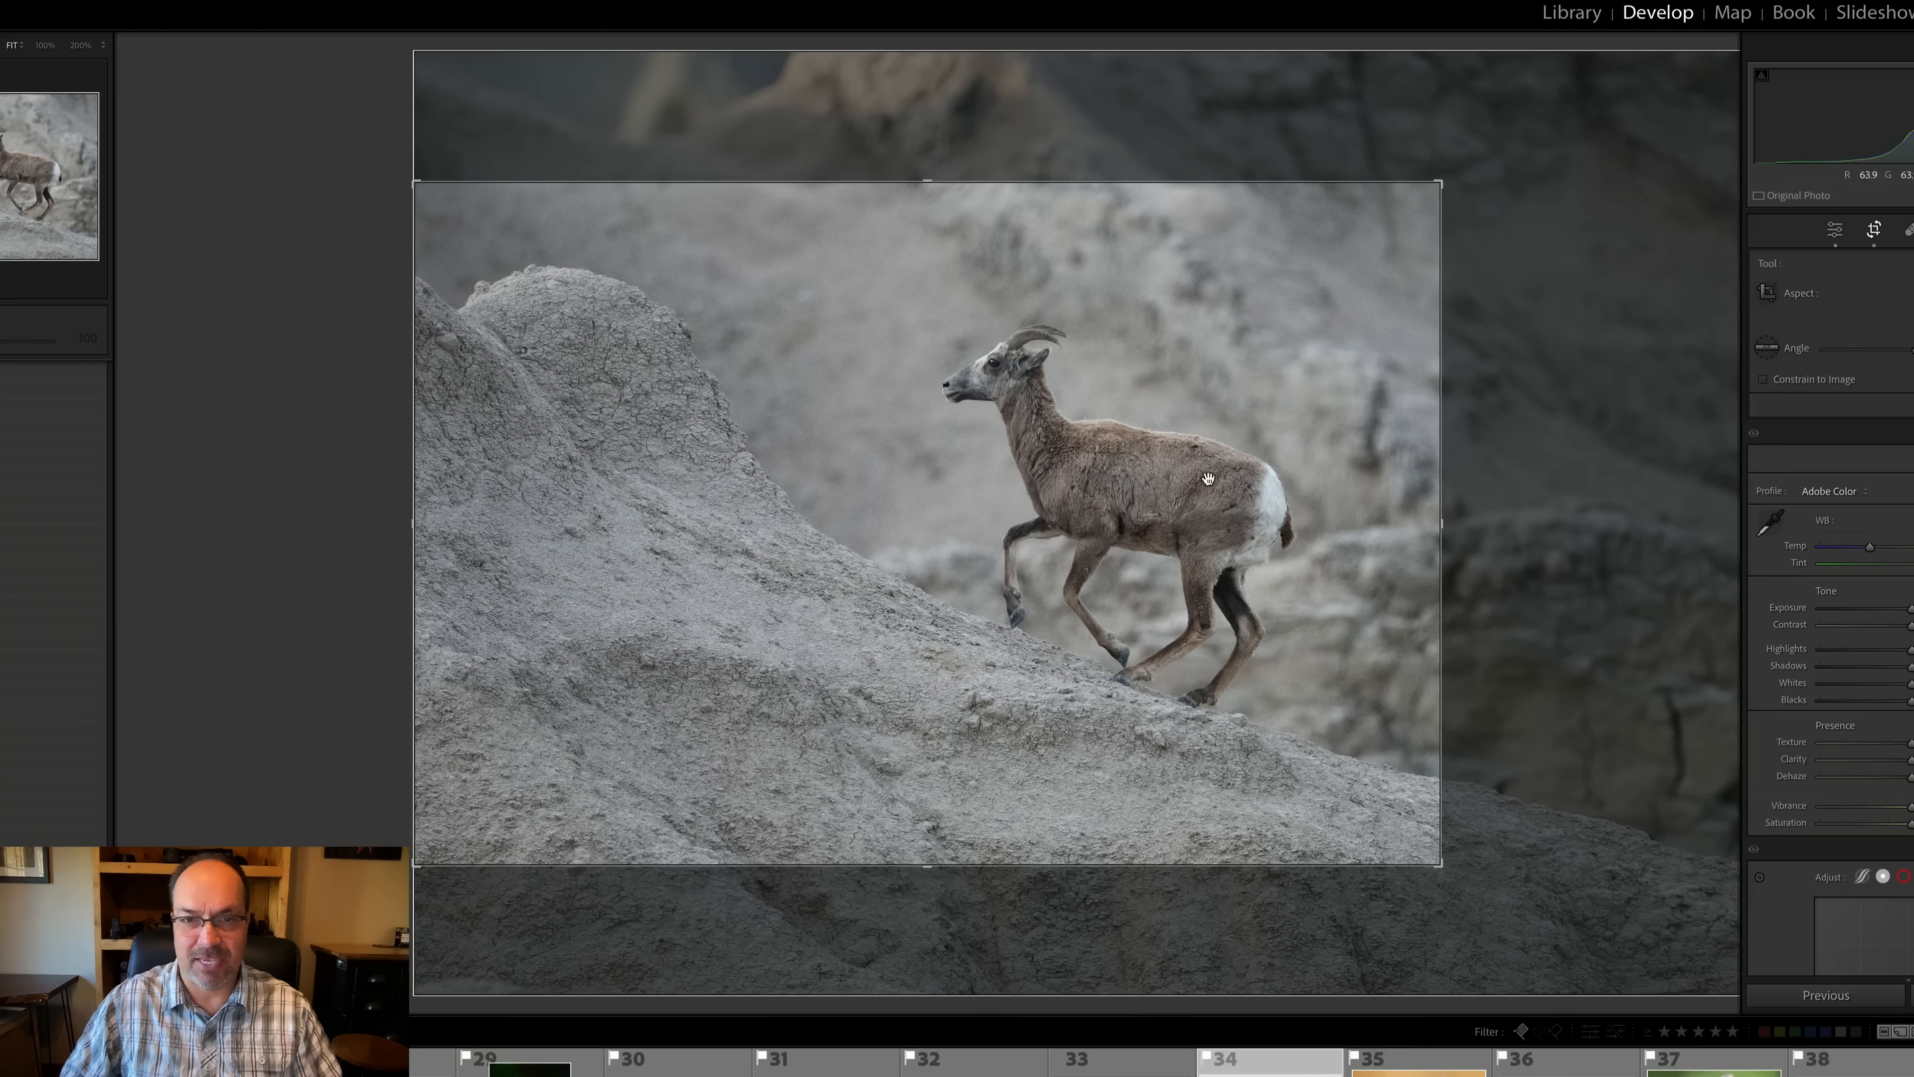
pyautogui.moveTo(1192, 429); pyautogui.dragTo(1188, 453)
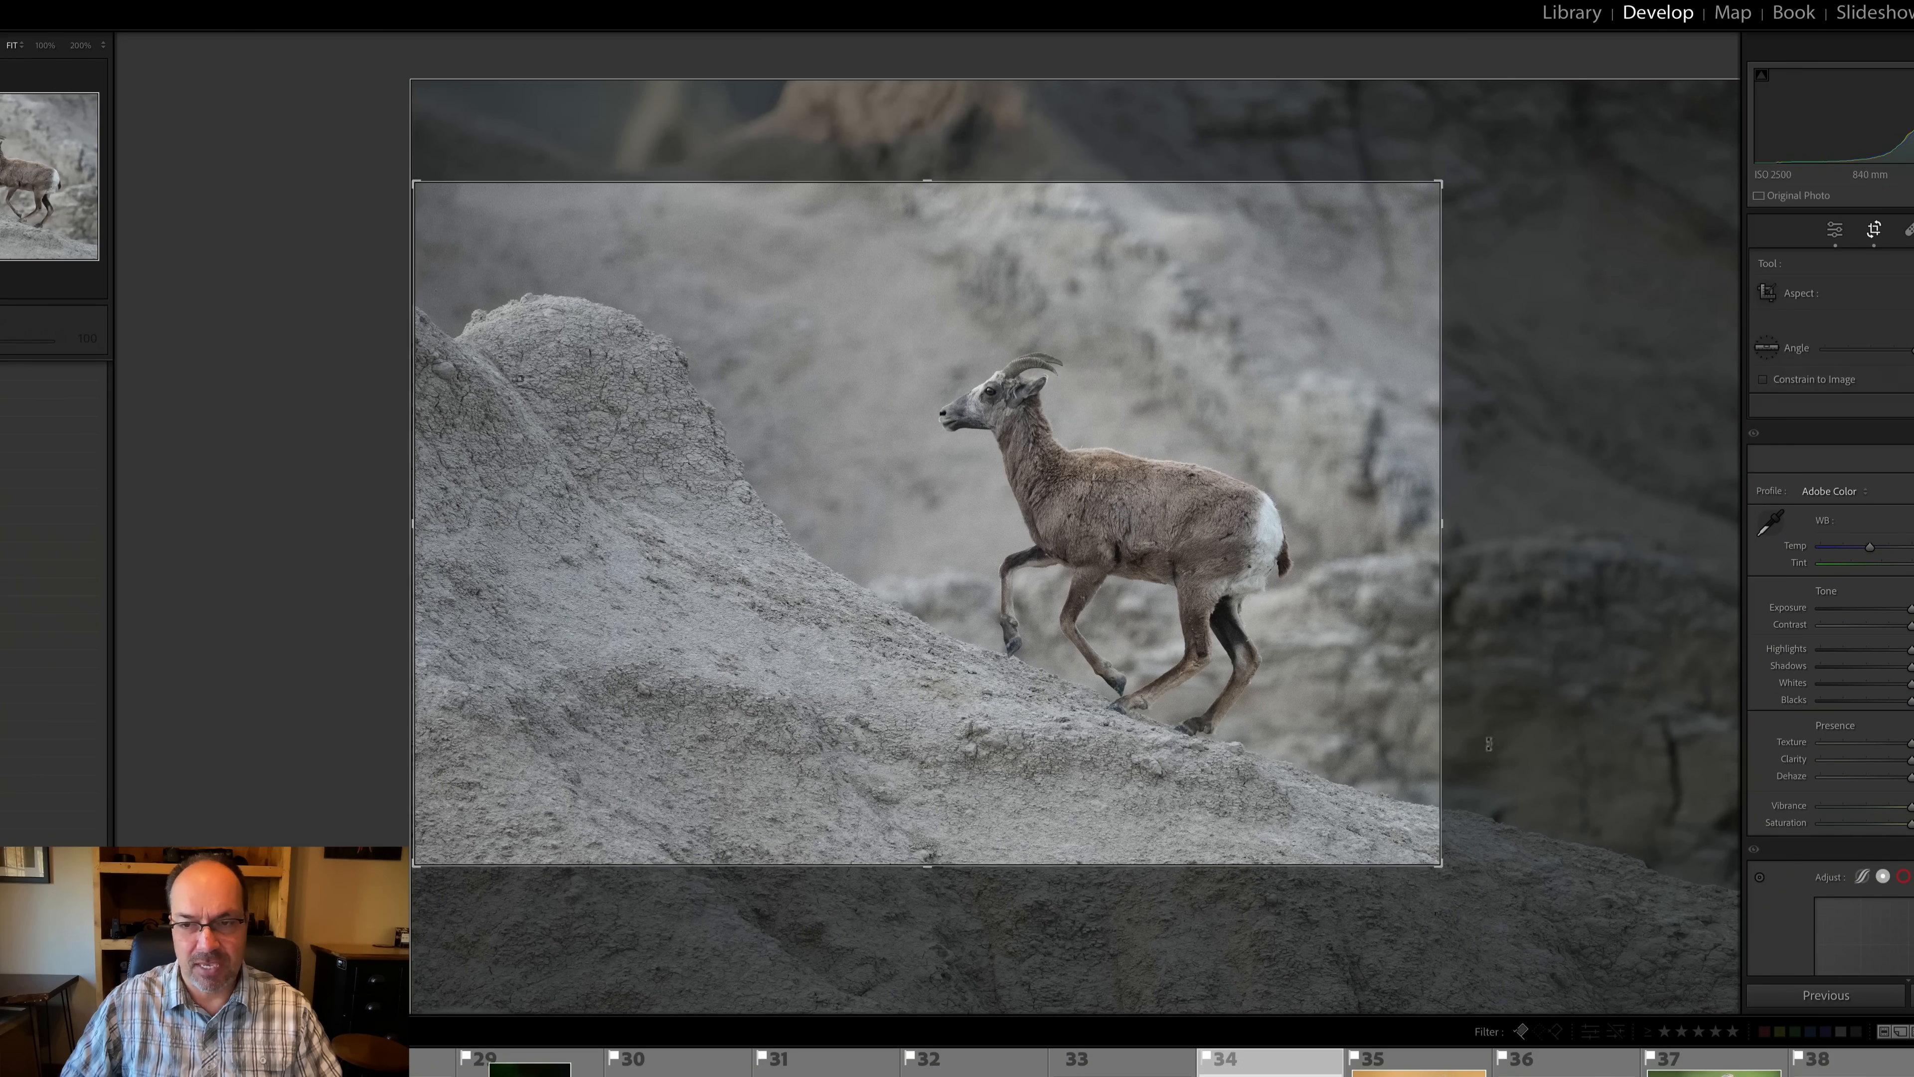
pyautogui.moveTo(1440, 864); pyautogui.dragTo(1425, 836)
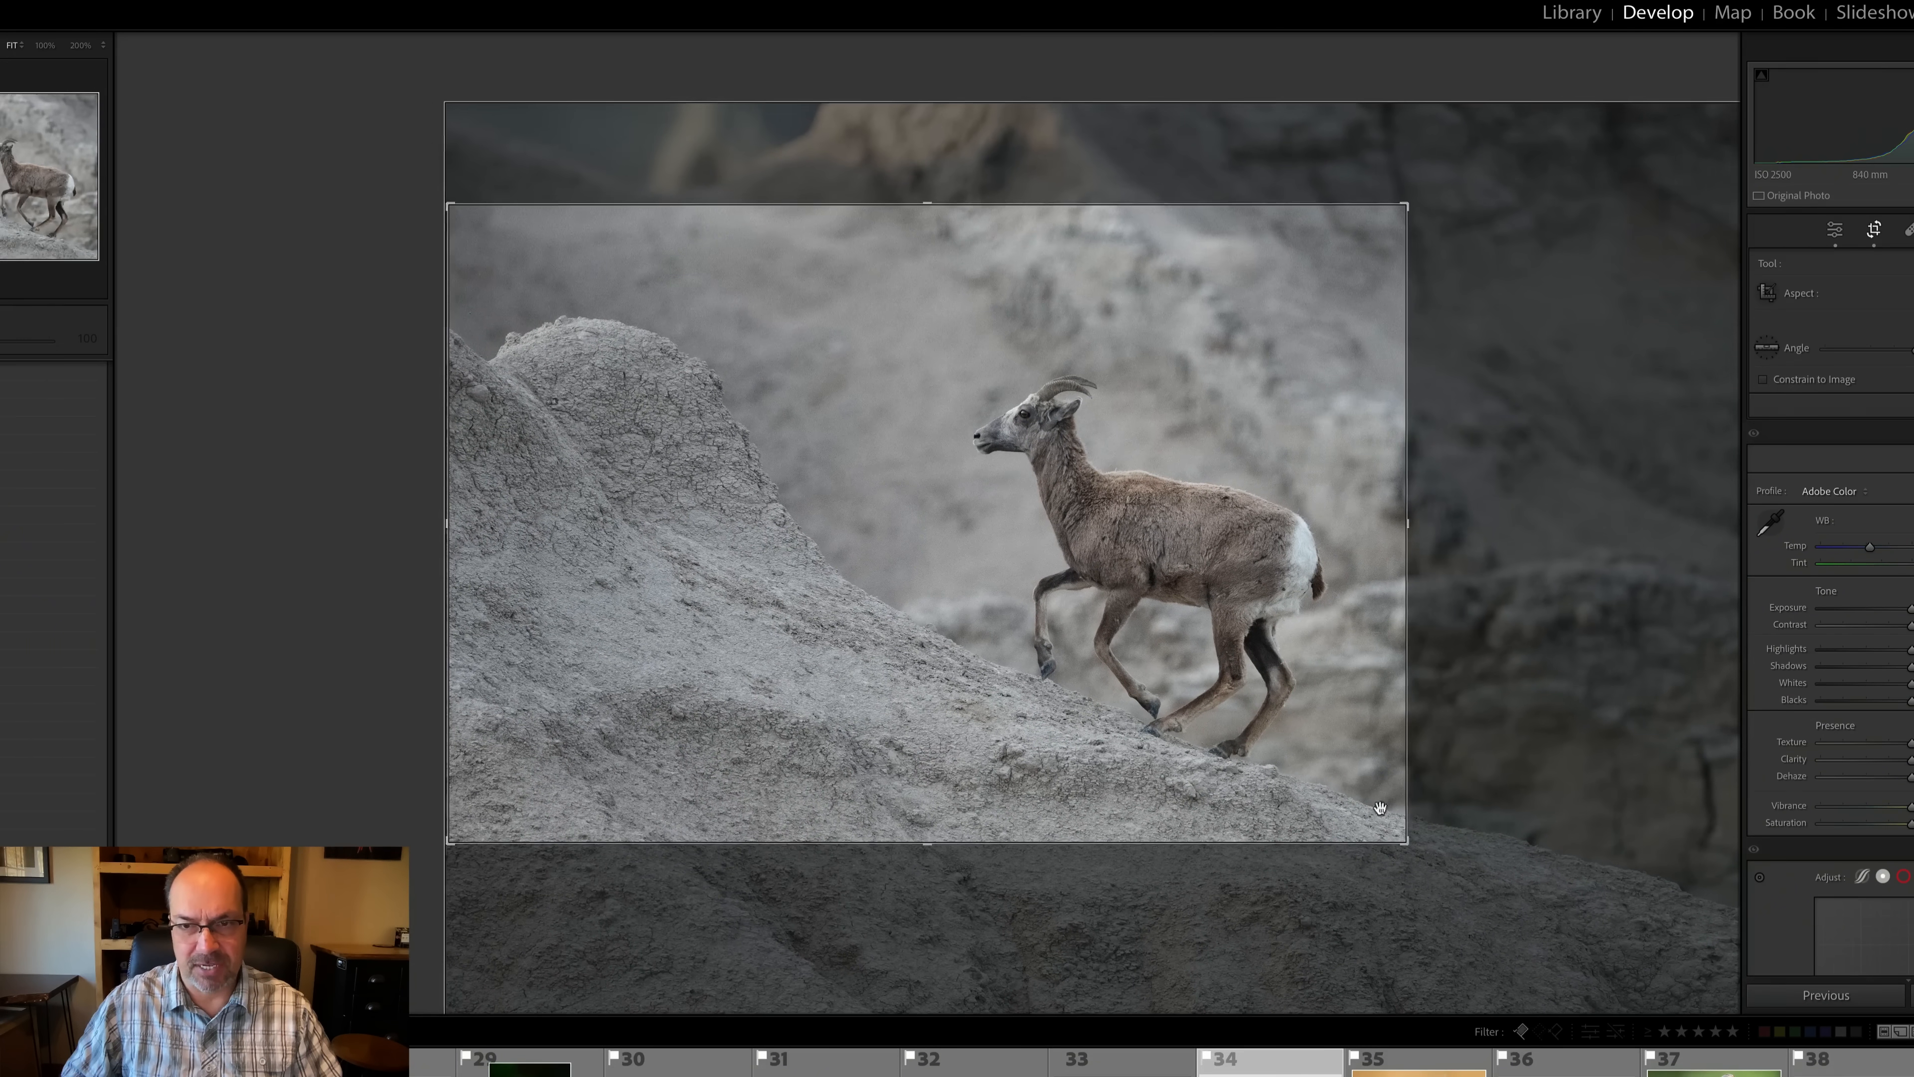
pyautogui.moveTo(1283, 686); pyautogui.dragTo(1281, 707)
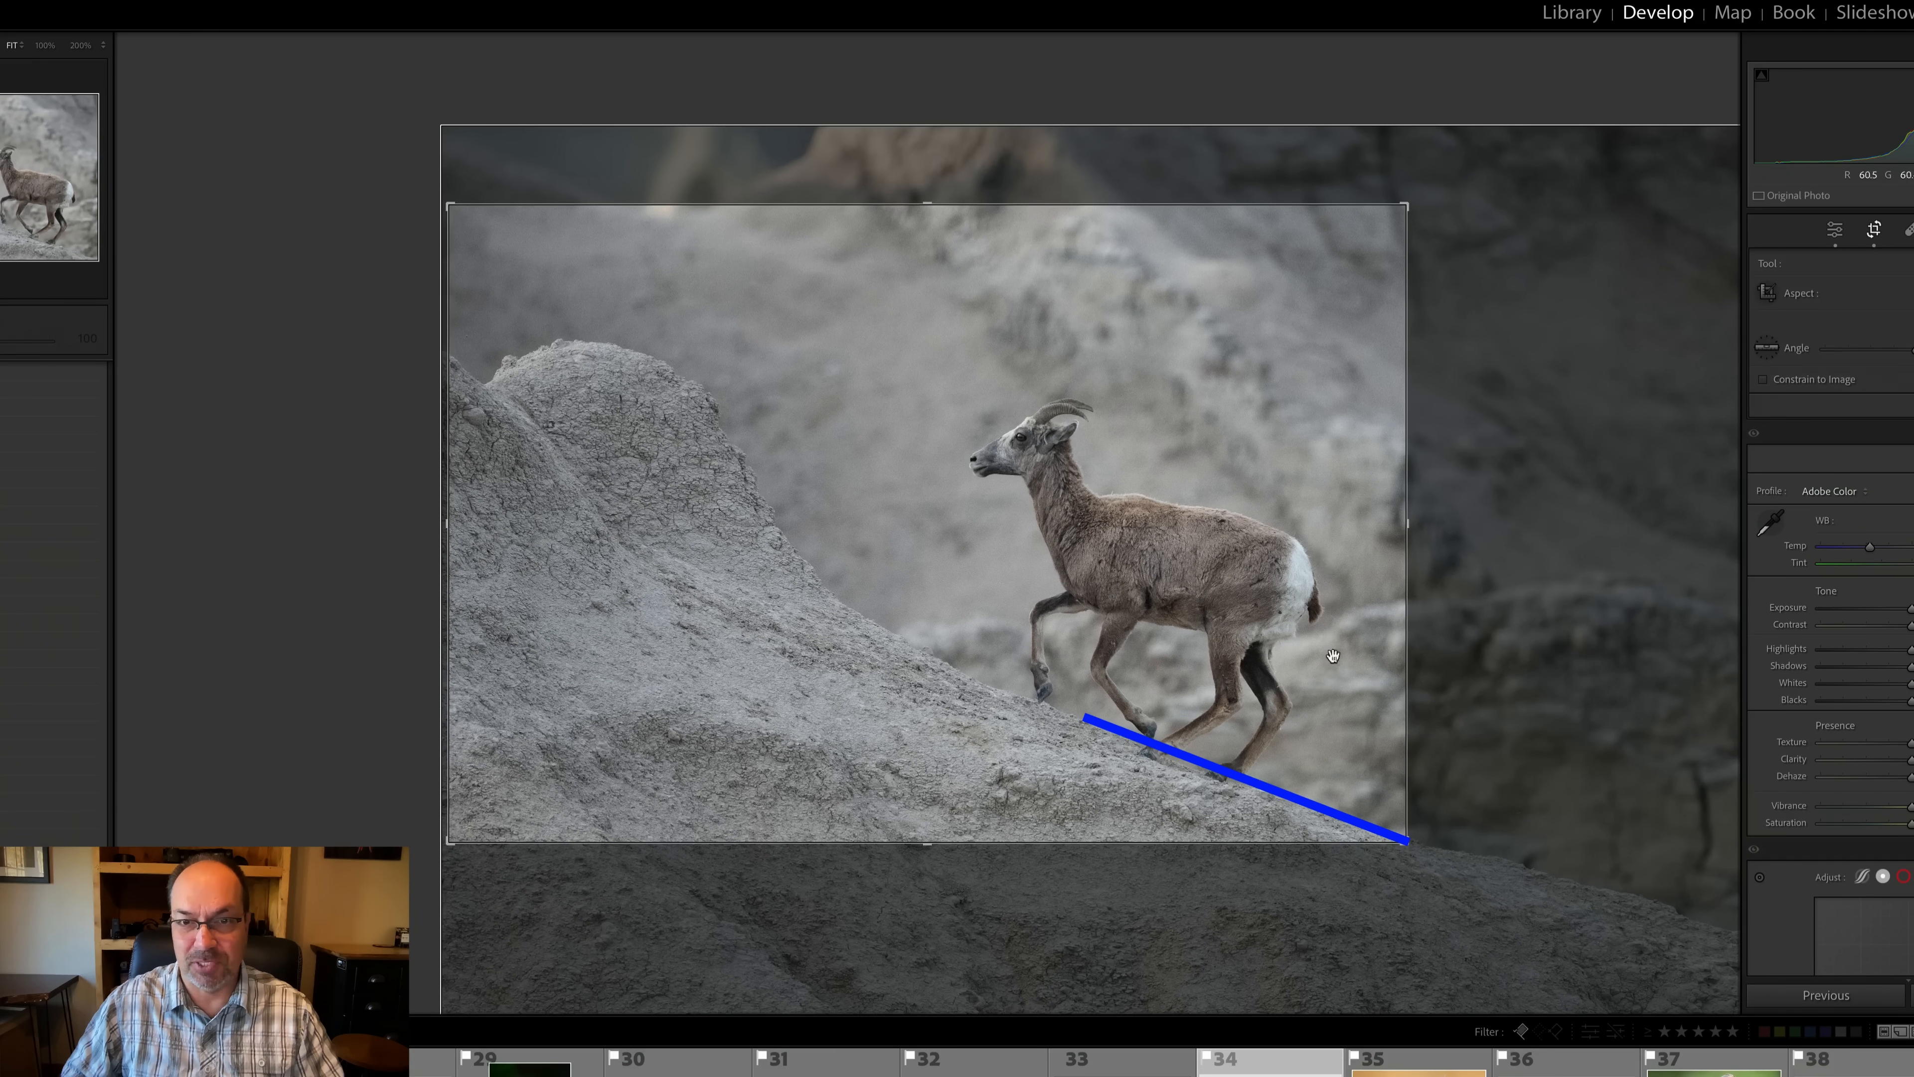
# Recompose the sheep vertically, enlarge the crop frame slightly on all sides, and apply the crop.
pyautogui.moveTo(1206, 743); pyautogui.dragTo(1207, 711)
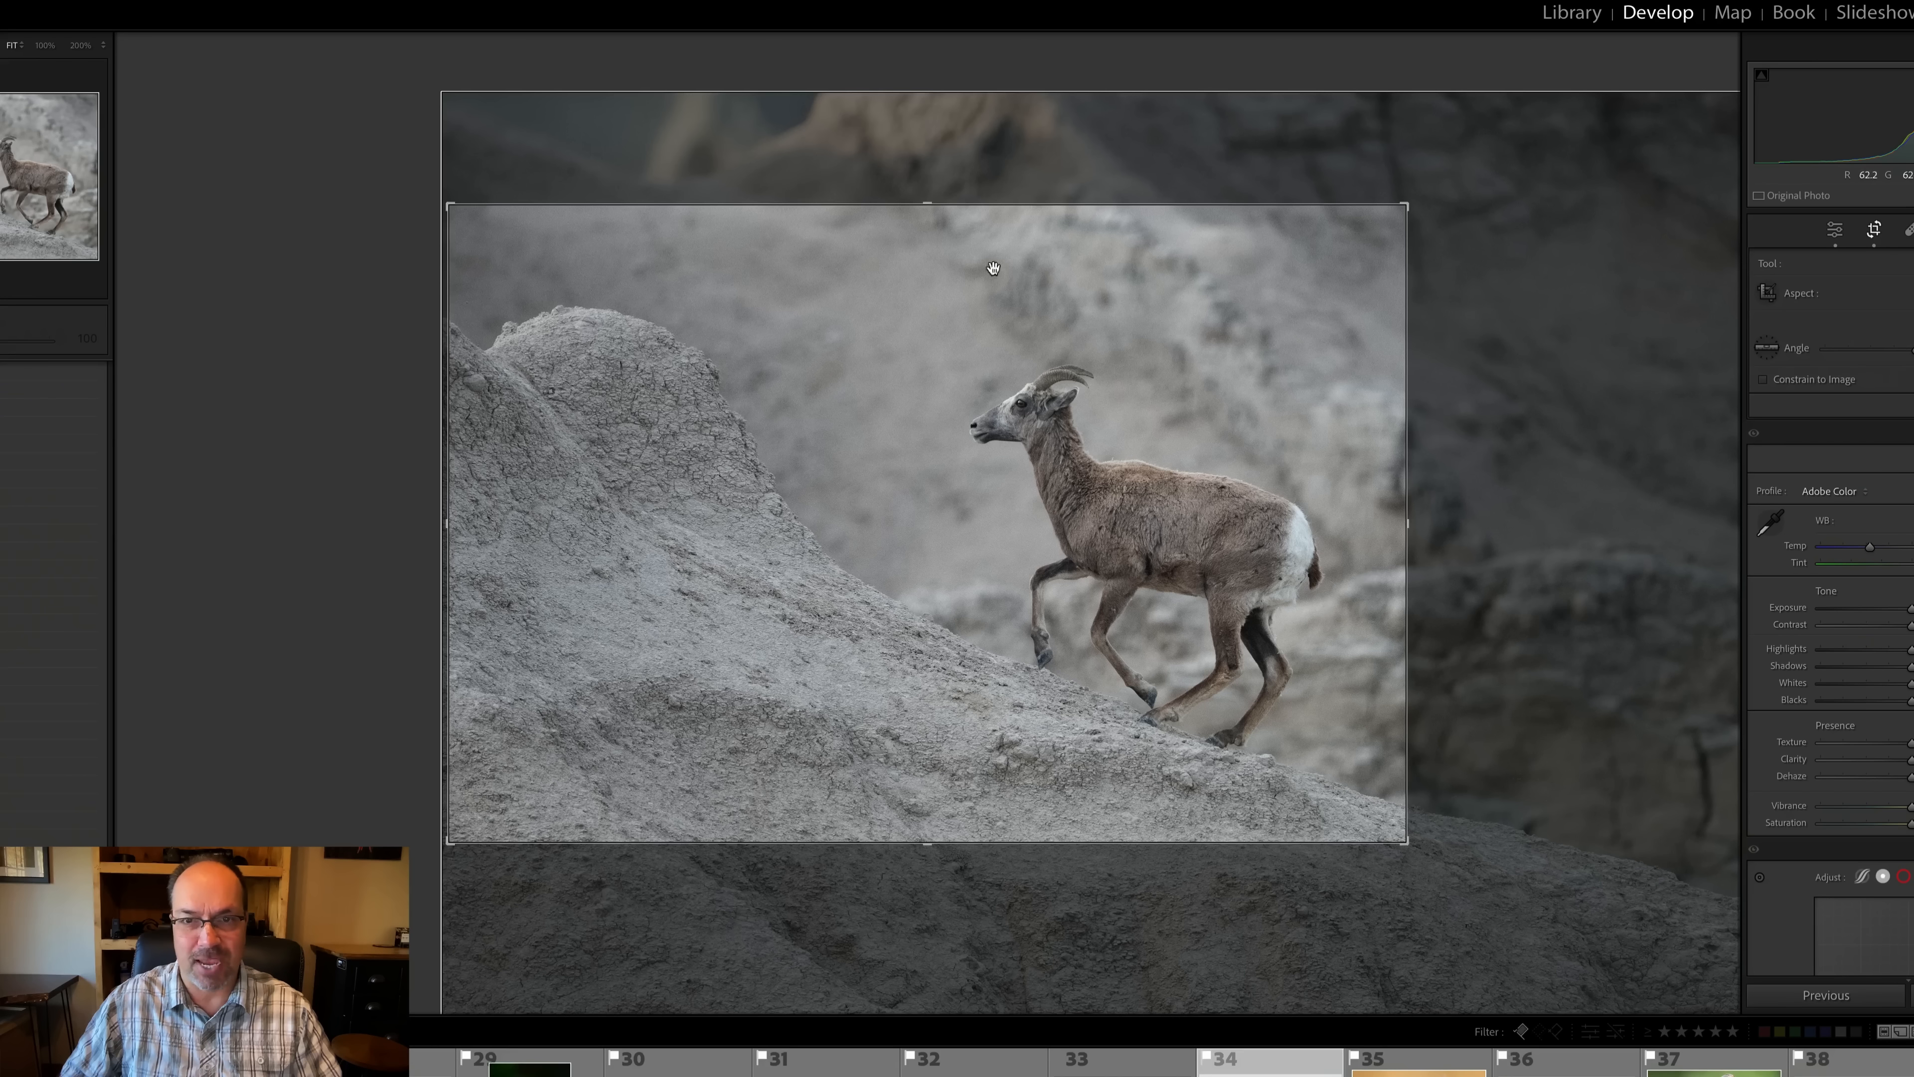
pyautogui.moveTo(899, 398); pyautogui.dragTo(1295, 374)
pyautogui.moveTo(1421, 510); pyautogui.dragTo(1438, 519)
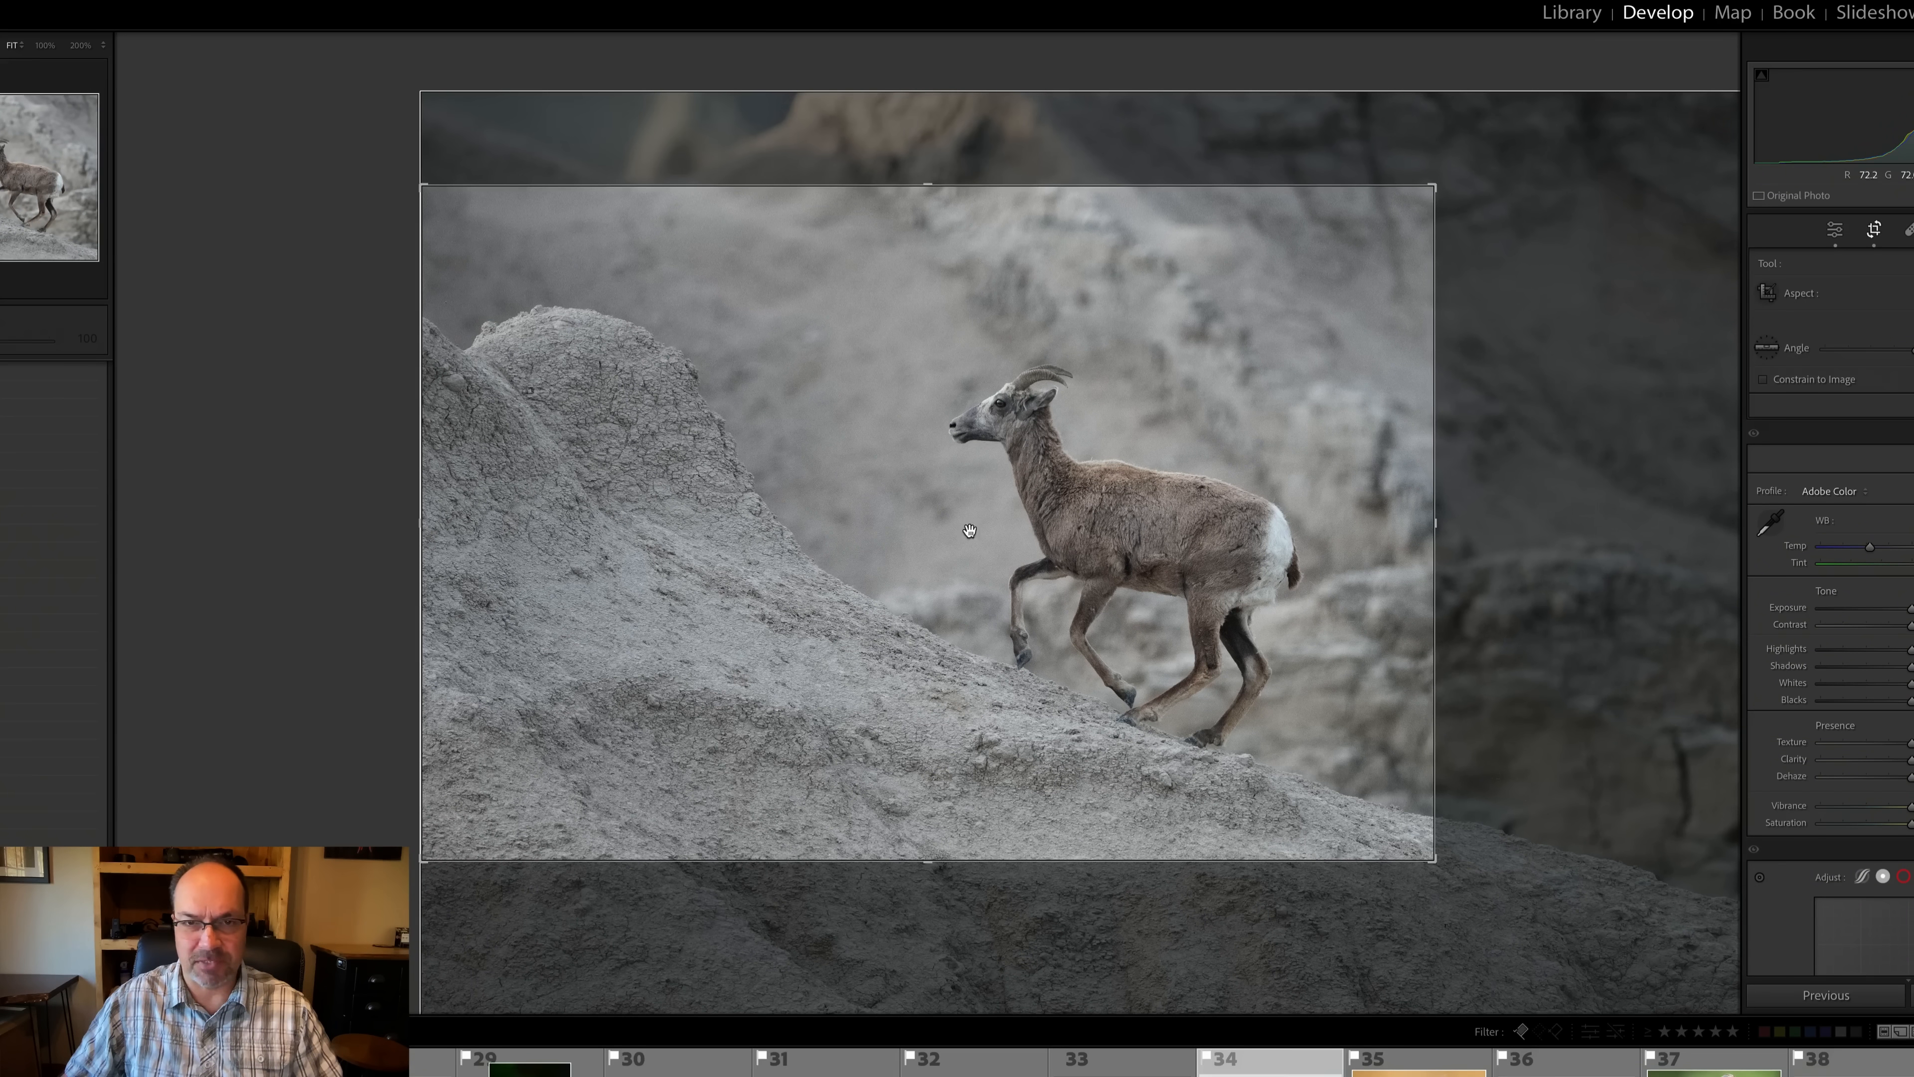
pyautogui.moveTo(925, 521); pyautogui.dragTo(926, 532)
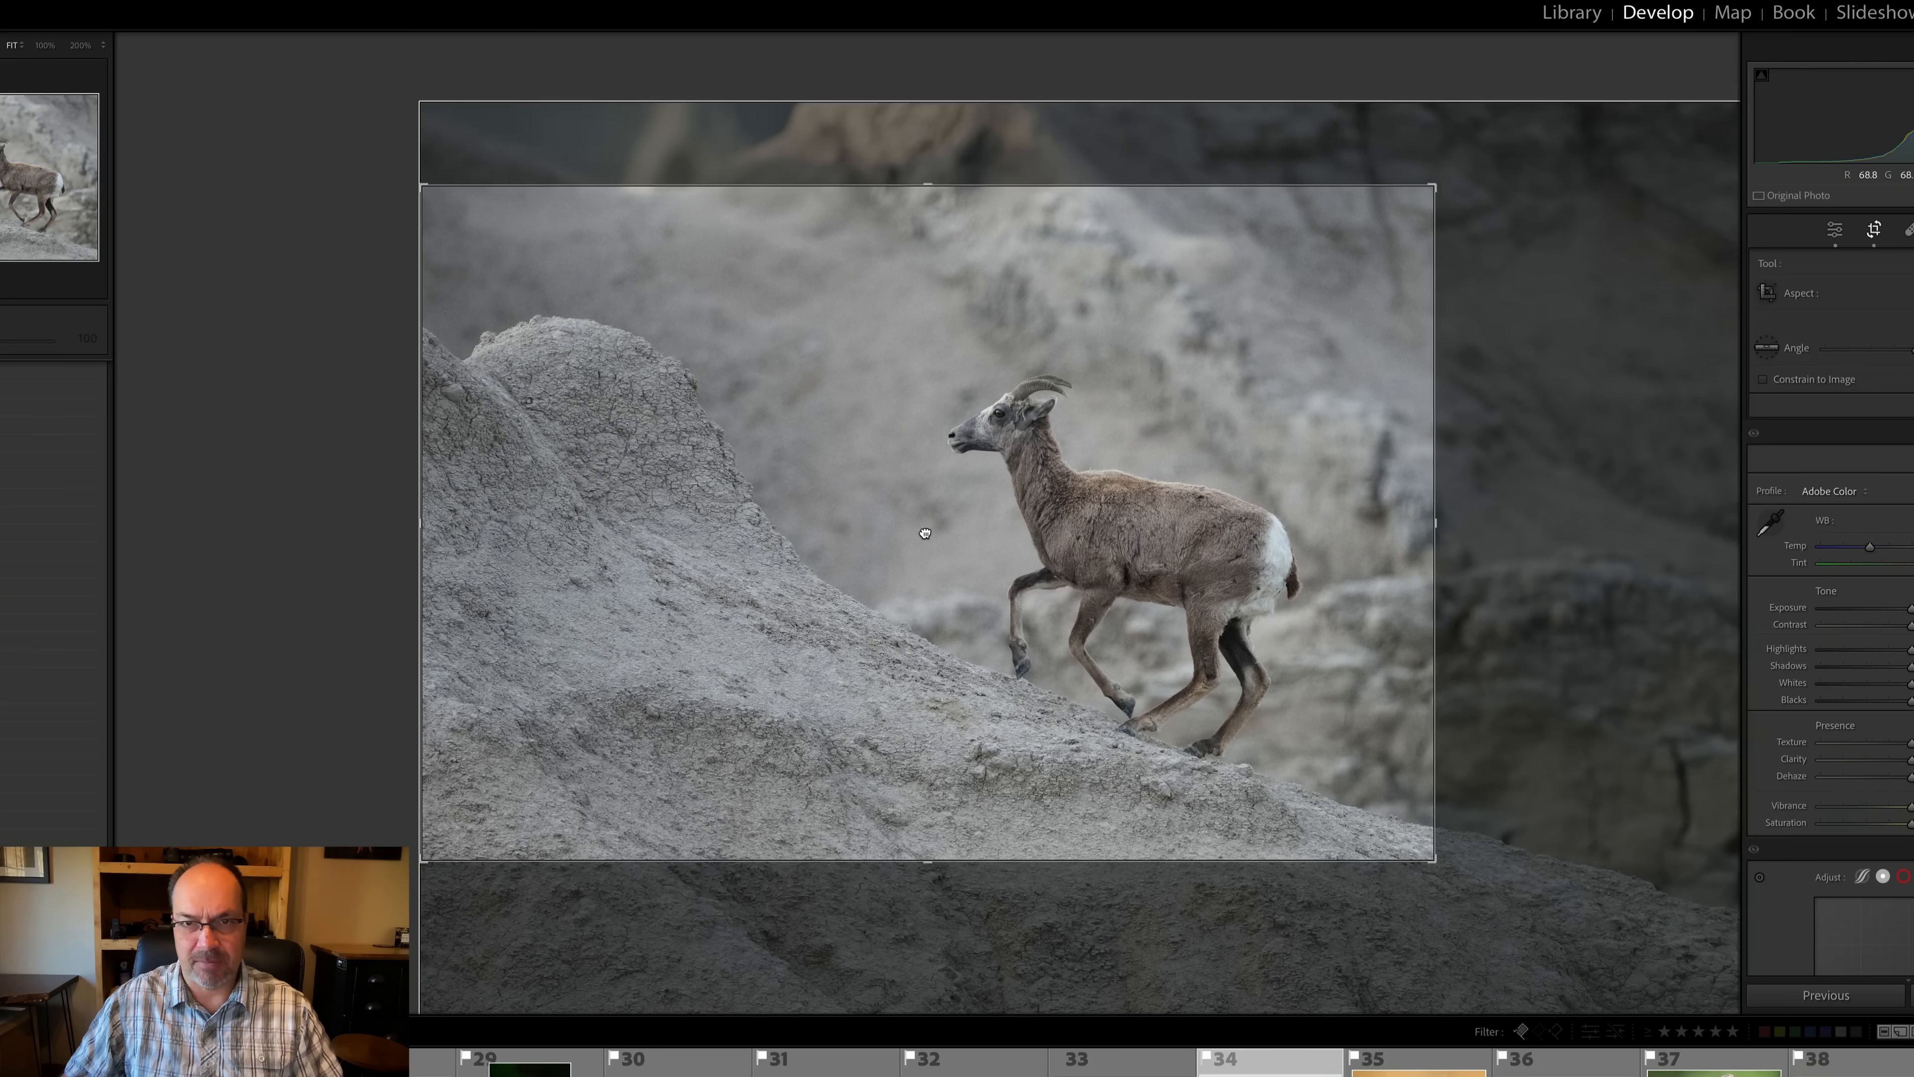
pyautogui.press('Return')
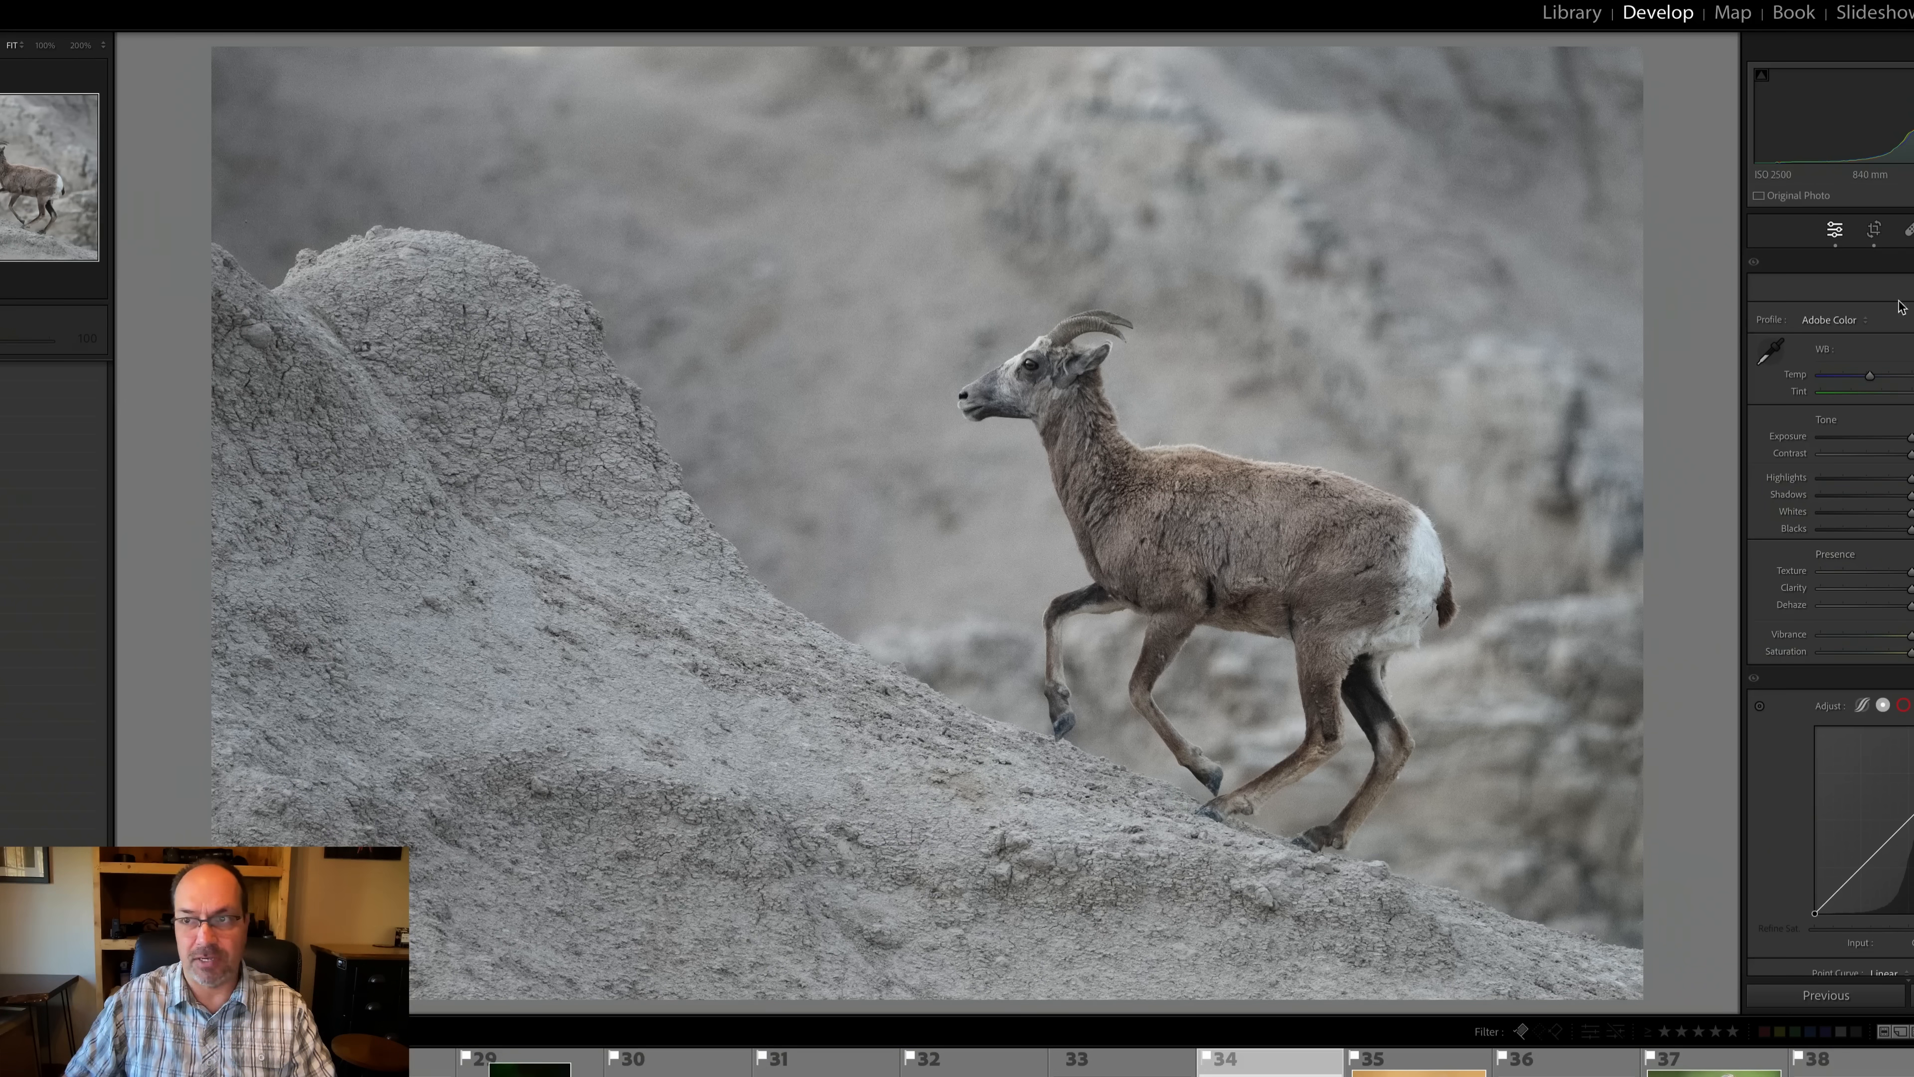
# Reopen the sheep photo's crop and cycle through the guide overlays to the Golden Spiral.
pyautogui.click(1873, 230)
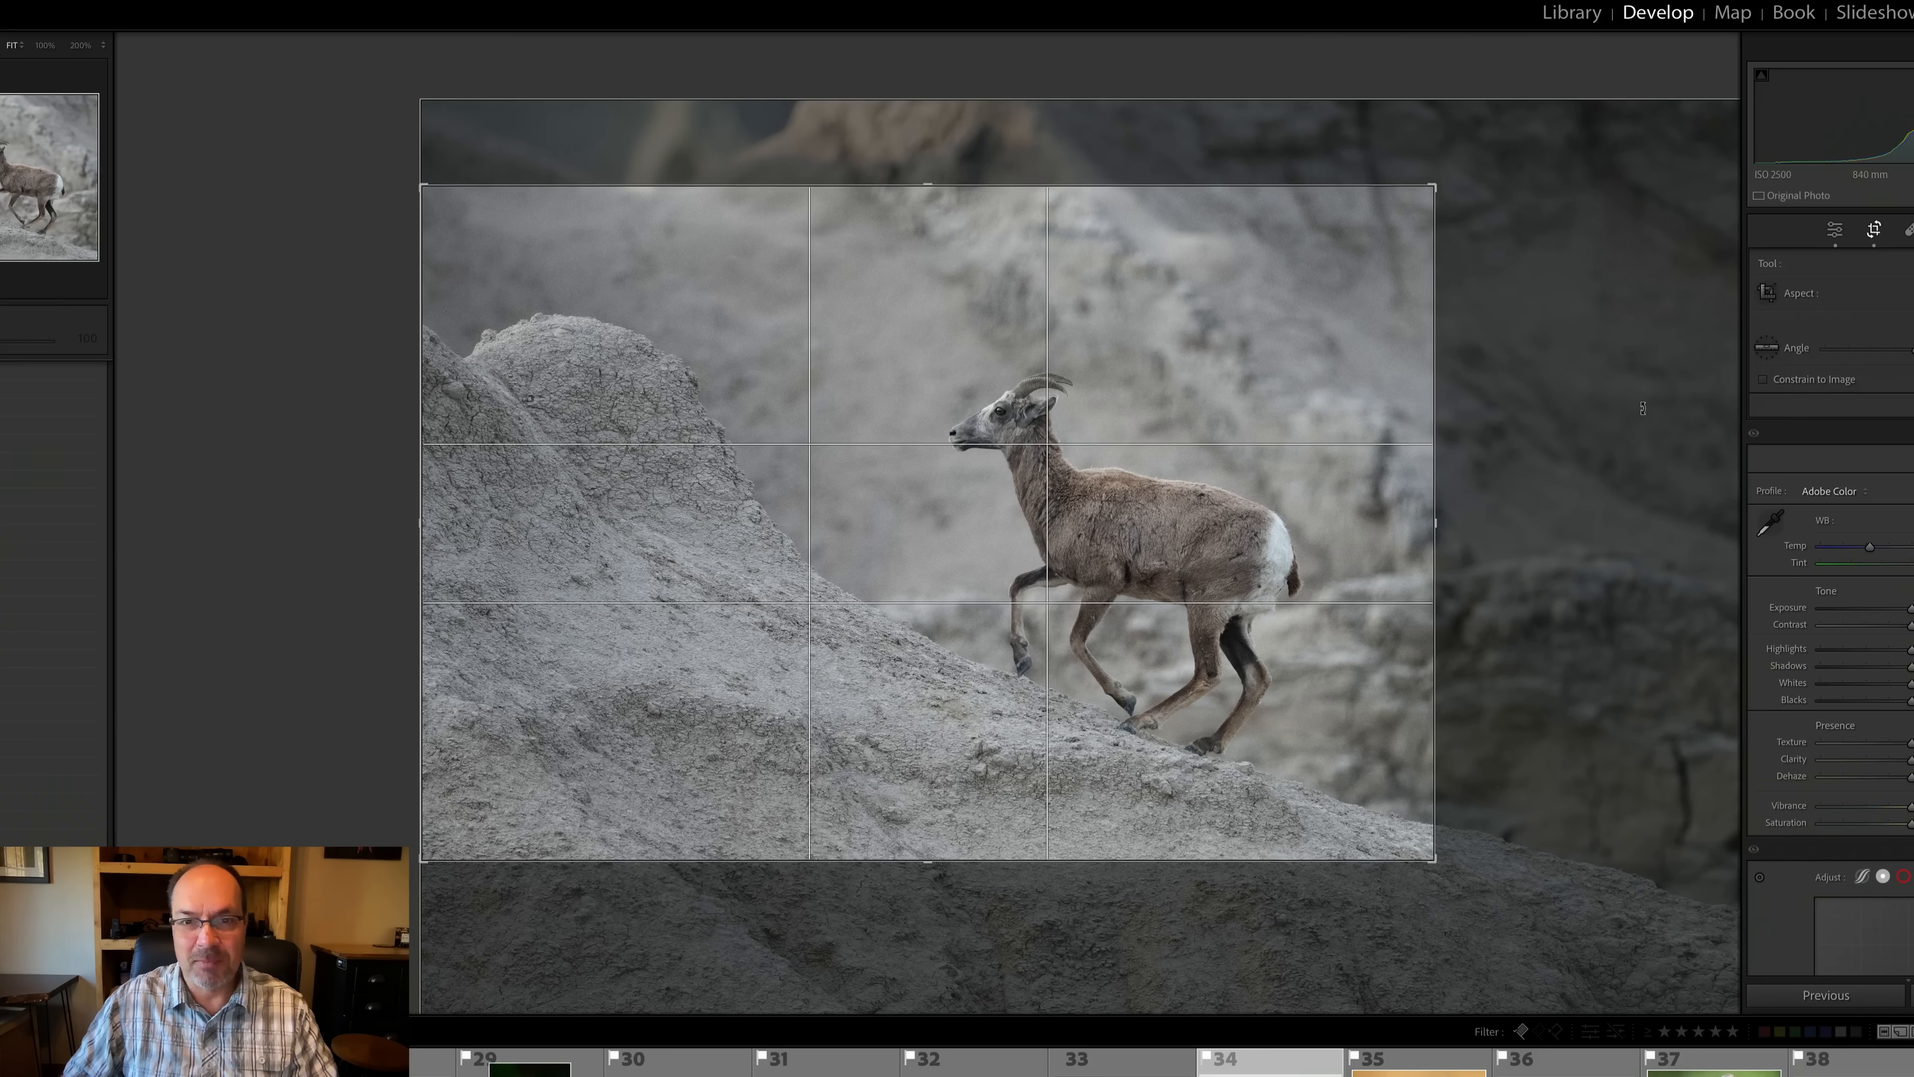
pyautogui.press('o')
pyautogui.press('o')
pyautogui.press('o')
pyautogui.press('o')
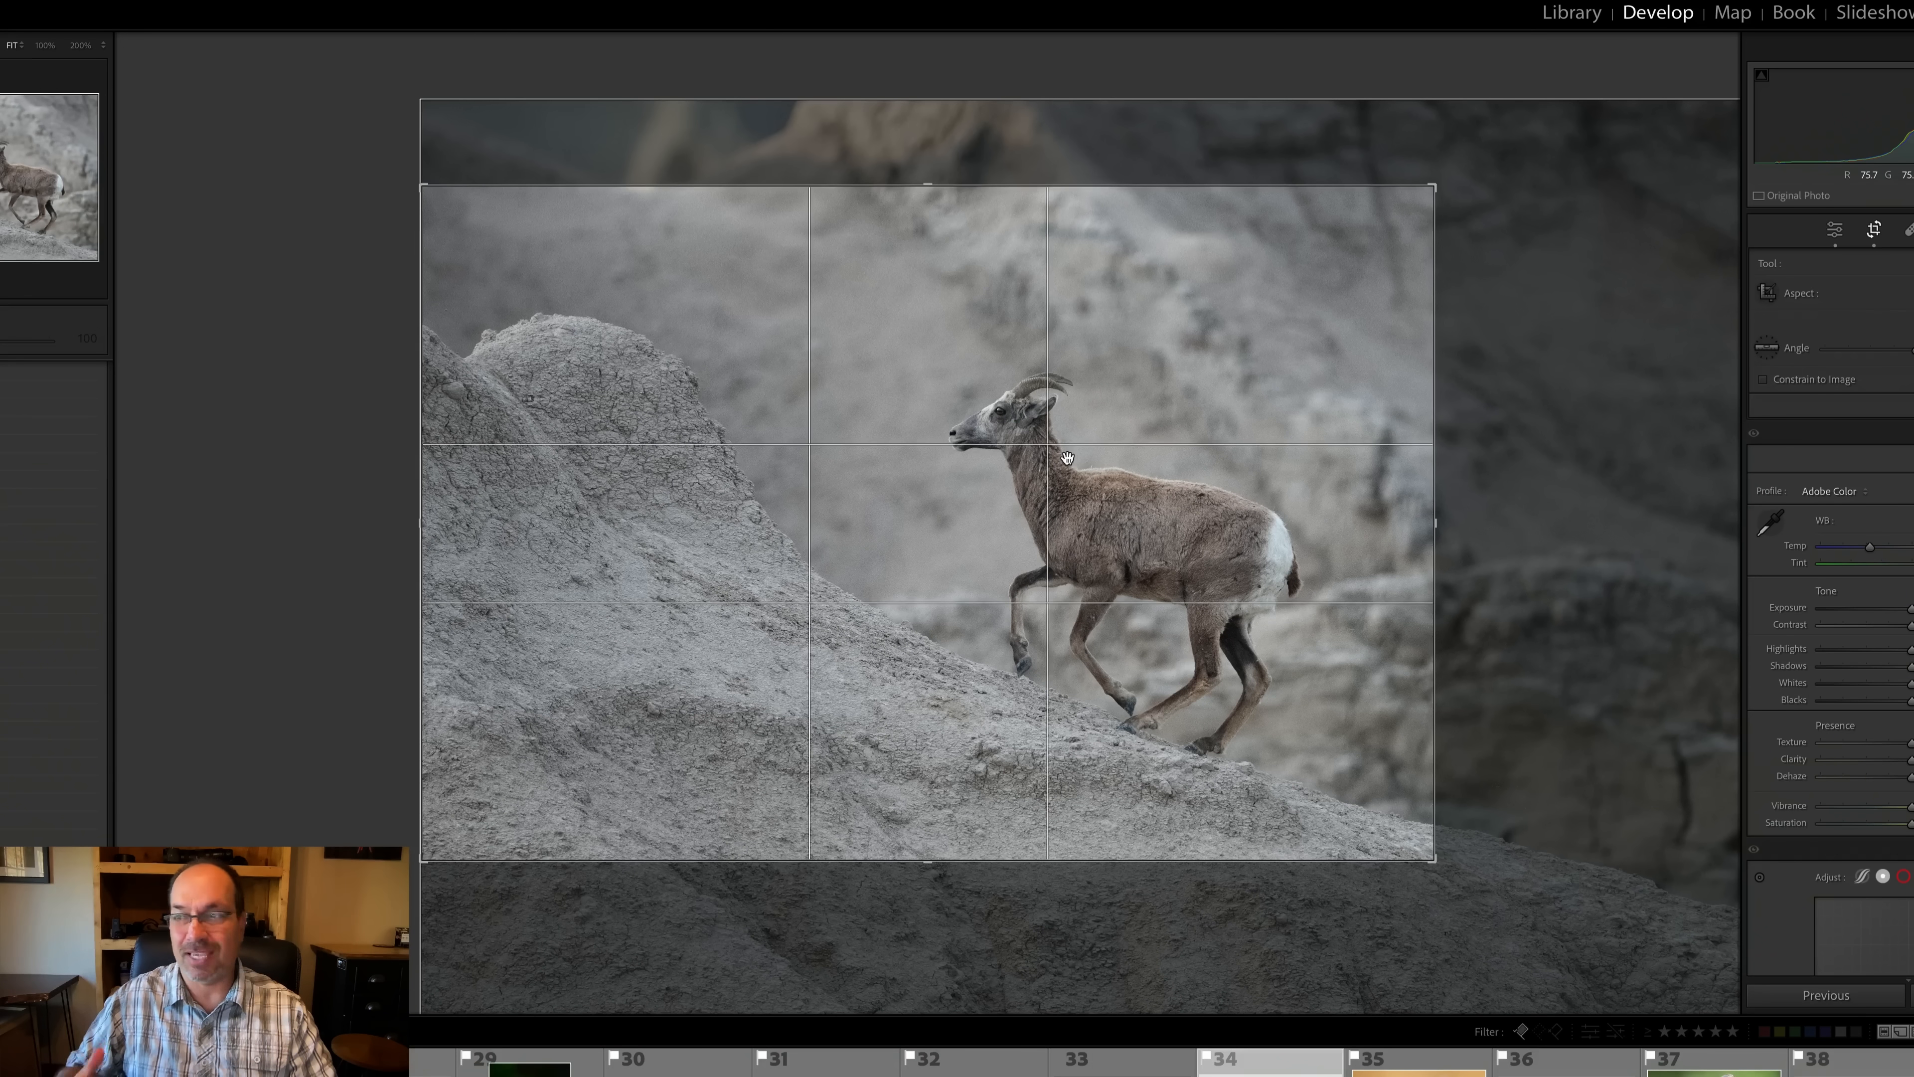
pyautogui.press('o')
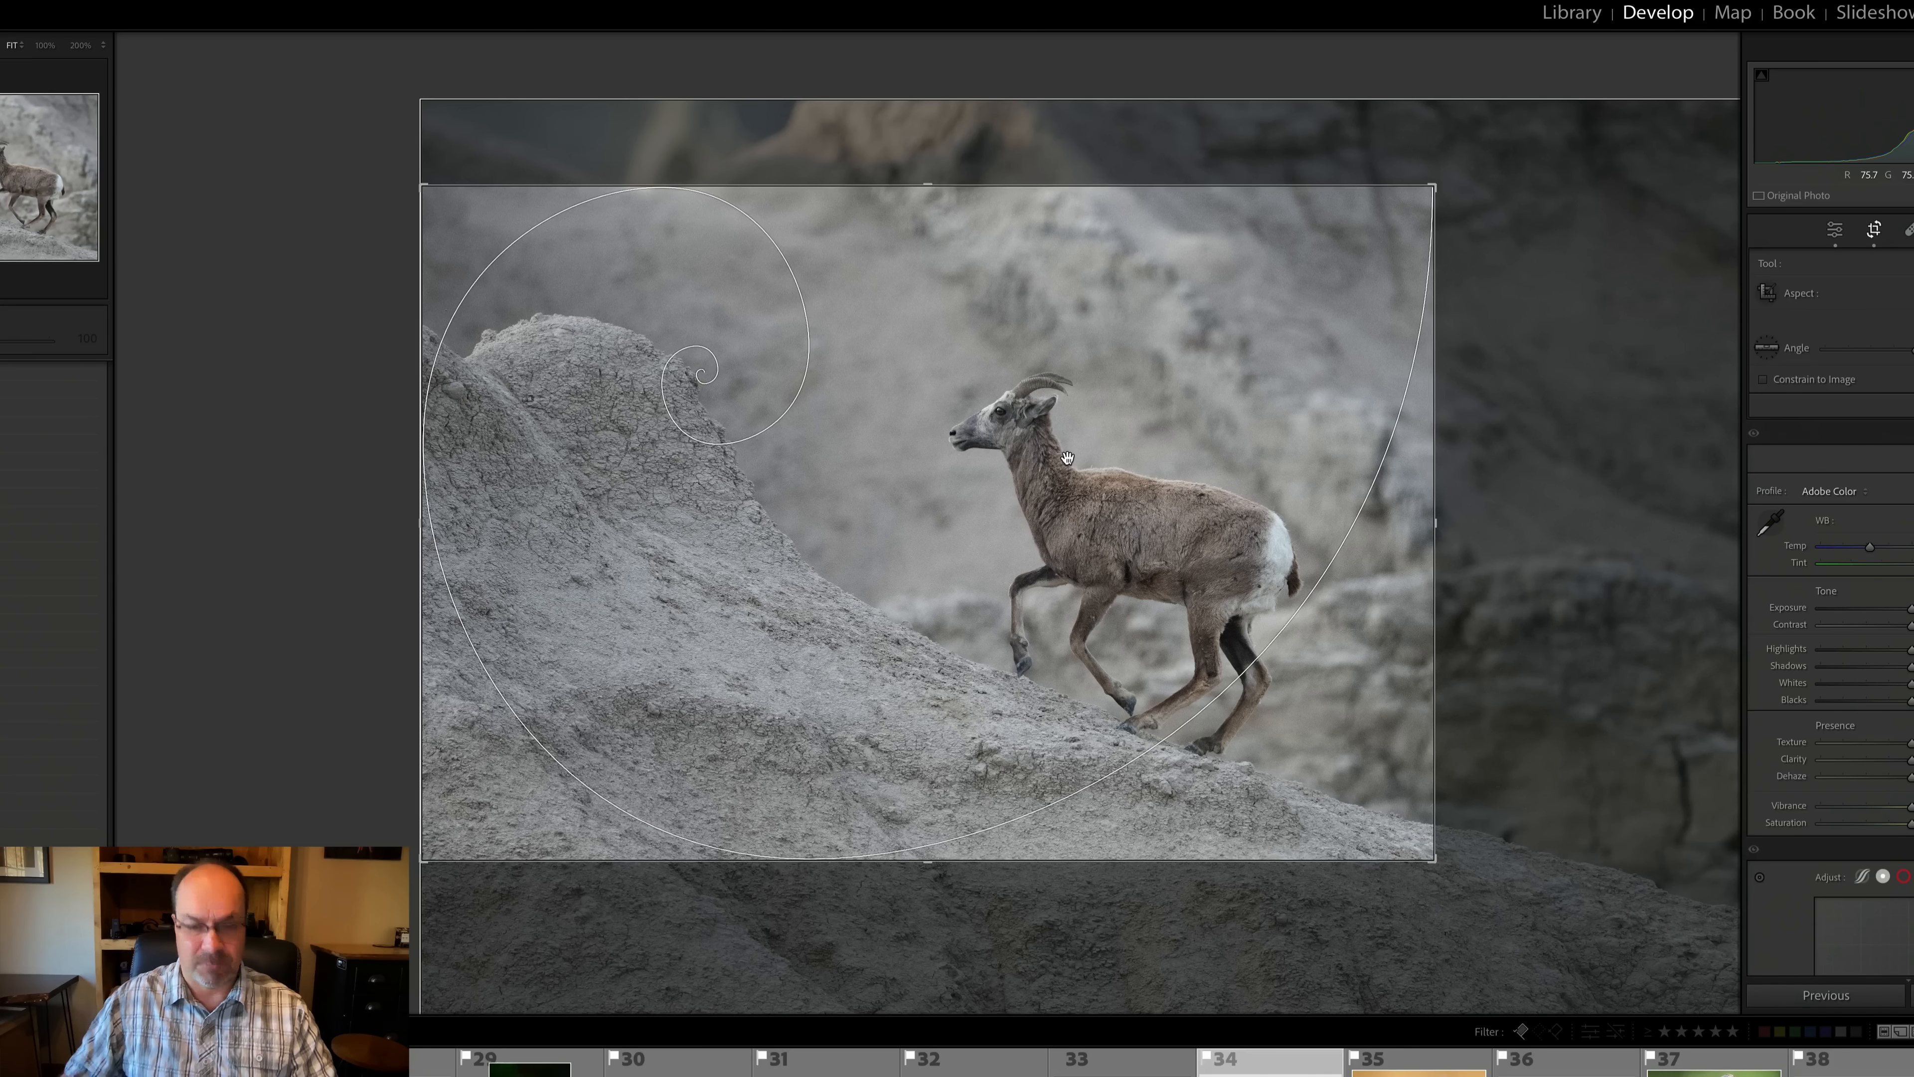
# Cycle the Golden Spiral through its orientations until the flattened spiral curls above the sheep's back, and compare them with the composition.
pyautogui.hotkey('shift', 'o')
pyautogui.hotkey('shift', 'o')
pyautogui.hotkey('shift', 'o')
pyautogui.hotkey('shift', 'o')
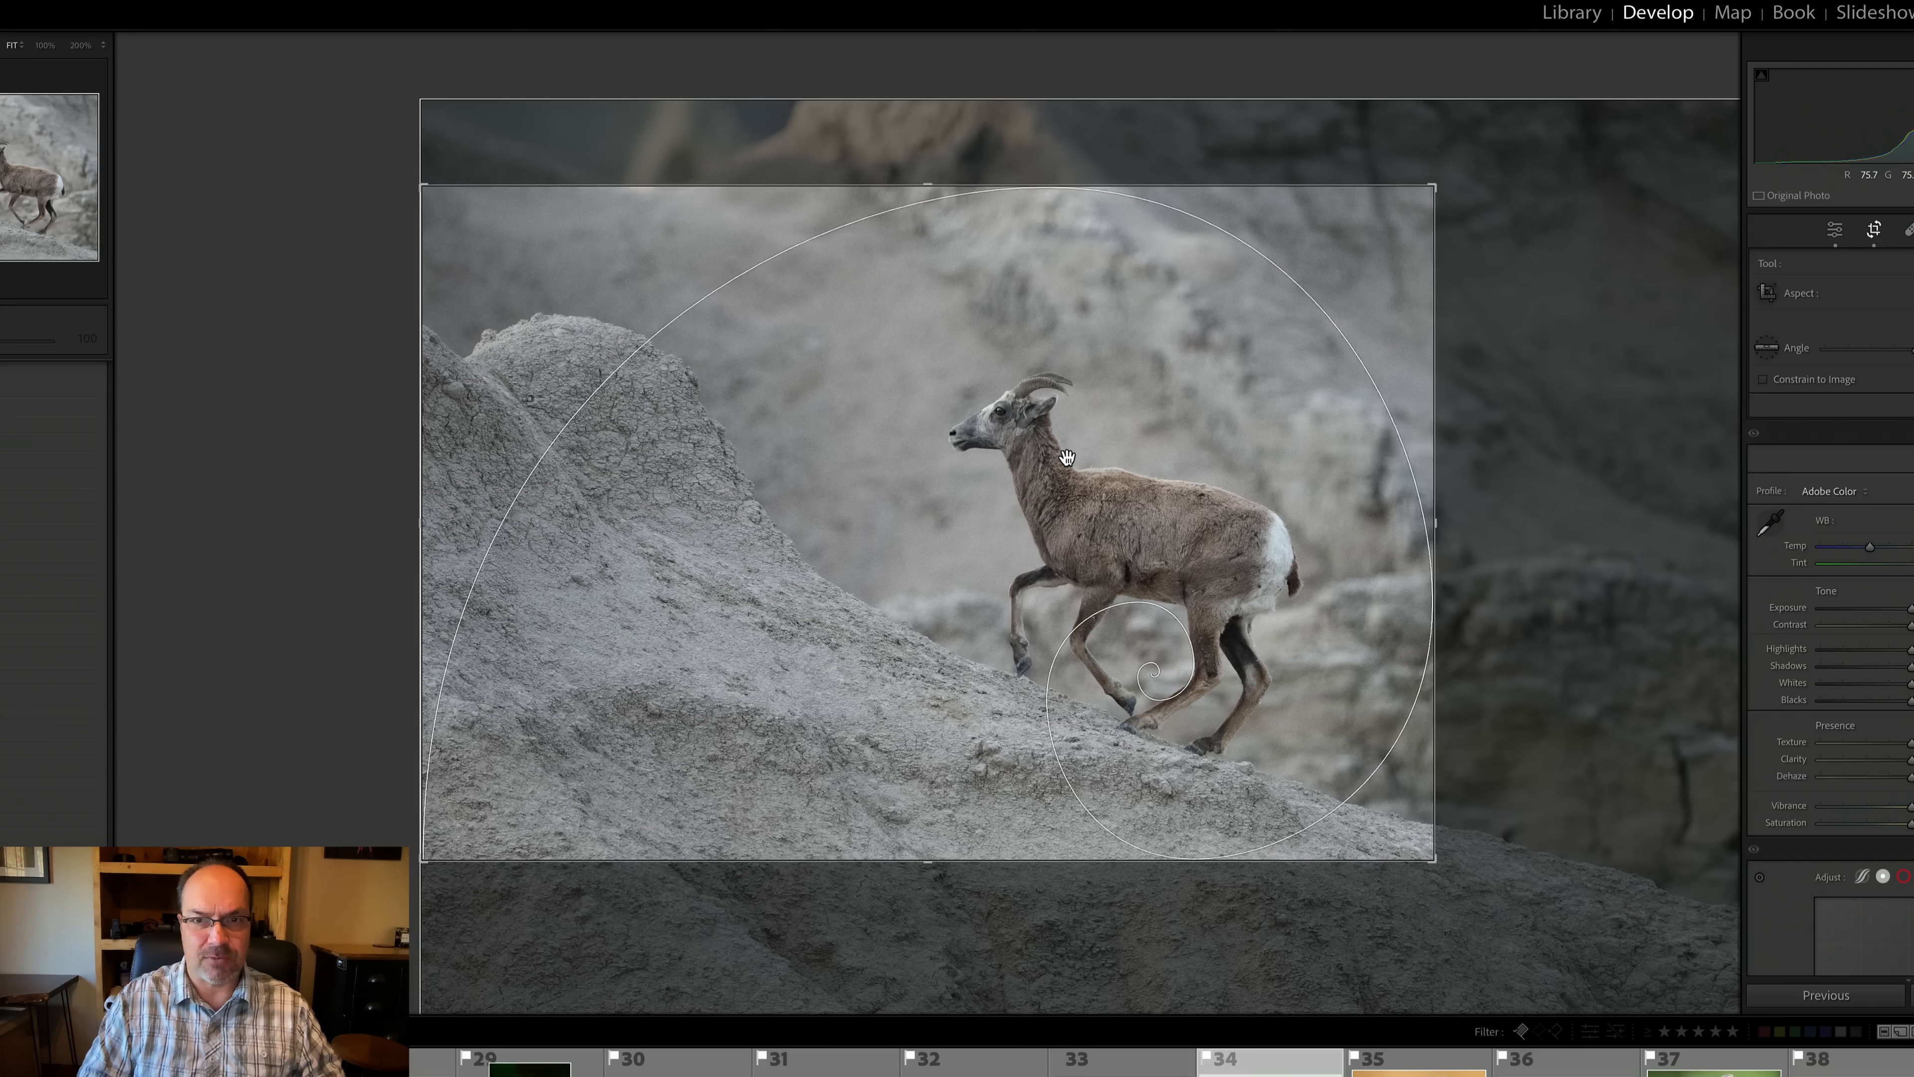
pyautogui.hotkey('shift', 'o')
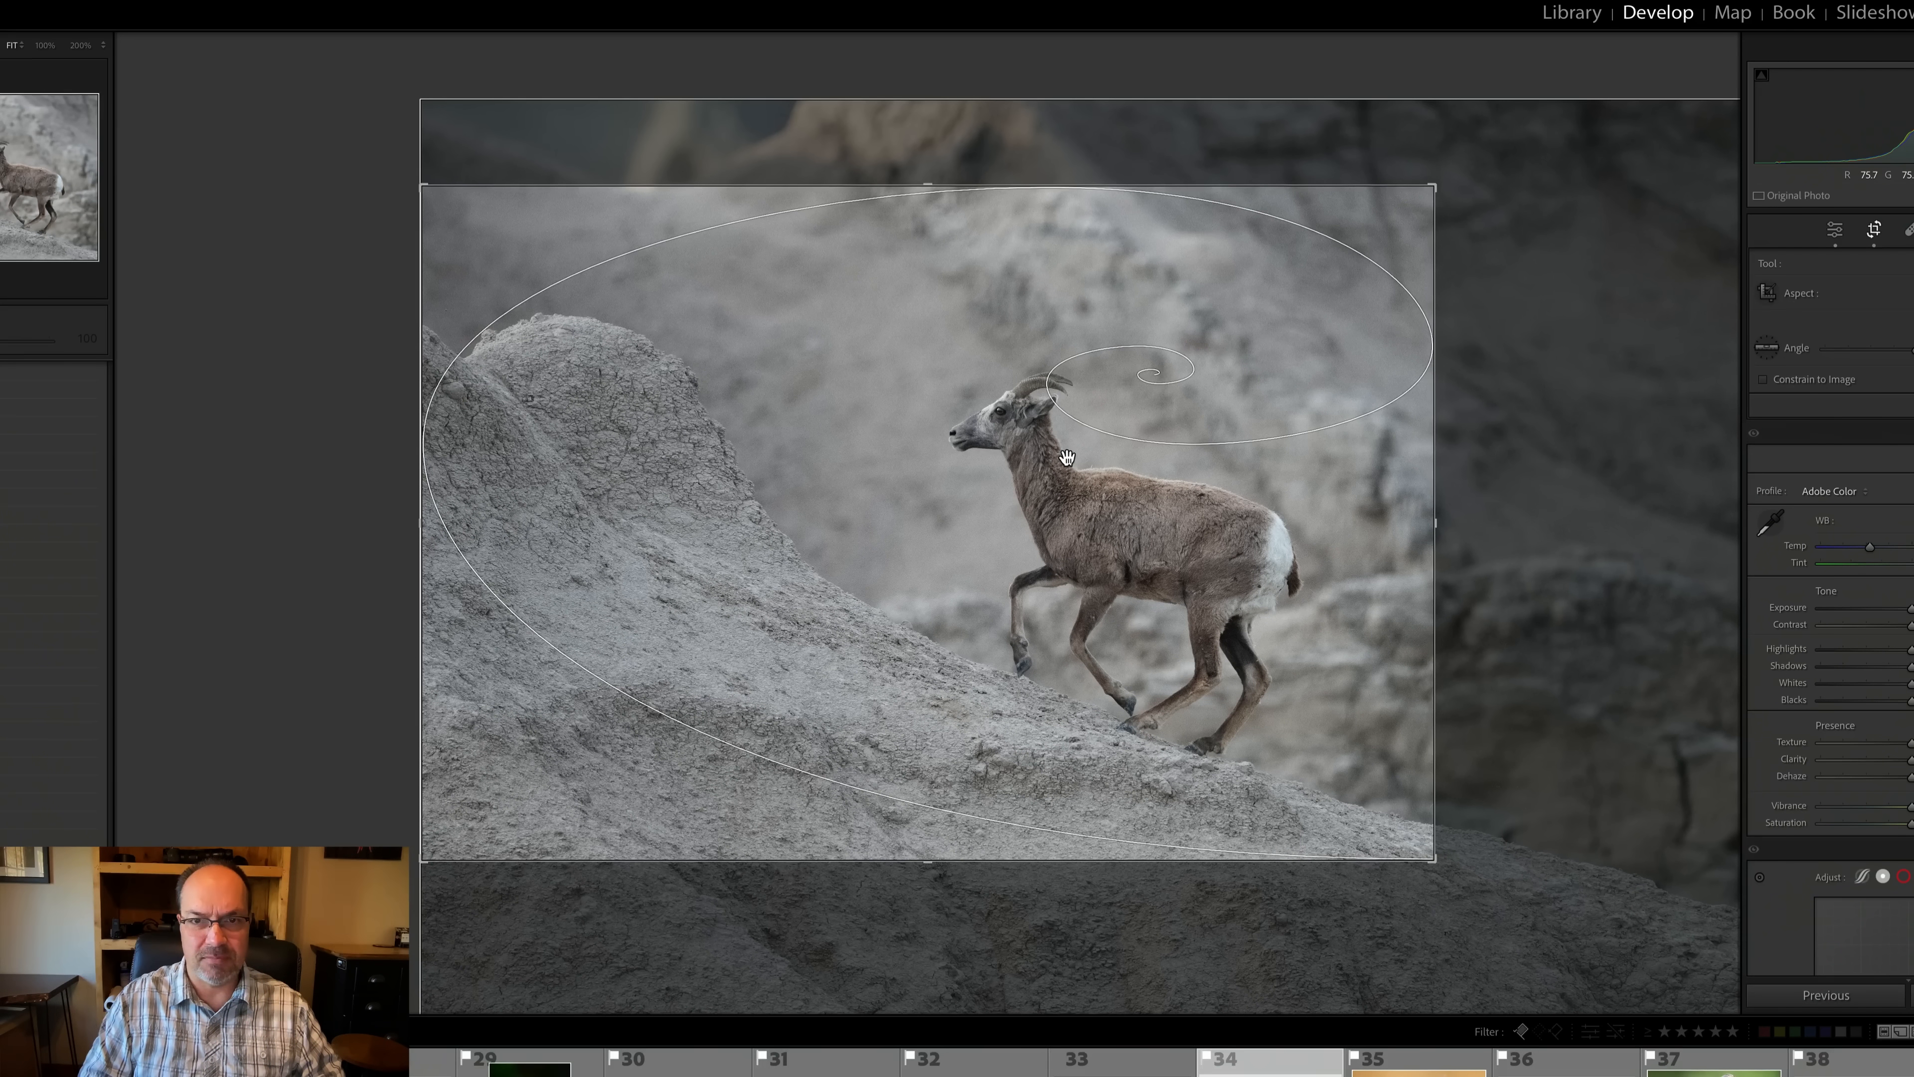
pyautogui.hotkey('shift', 'o')
pyautogui.hotkey('shift', 'o')
pyautogui.hotkey('shift', 'o')
pyautogui.hotkey('shift', 'o')
pyautogui.hotkey('shift', 'o')
pyautogui.hotkey('shift', 'o')
pyautogui.hotkey('shift', 'o')
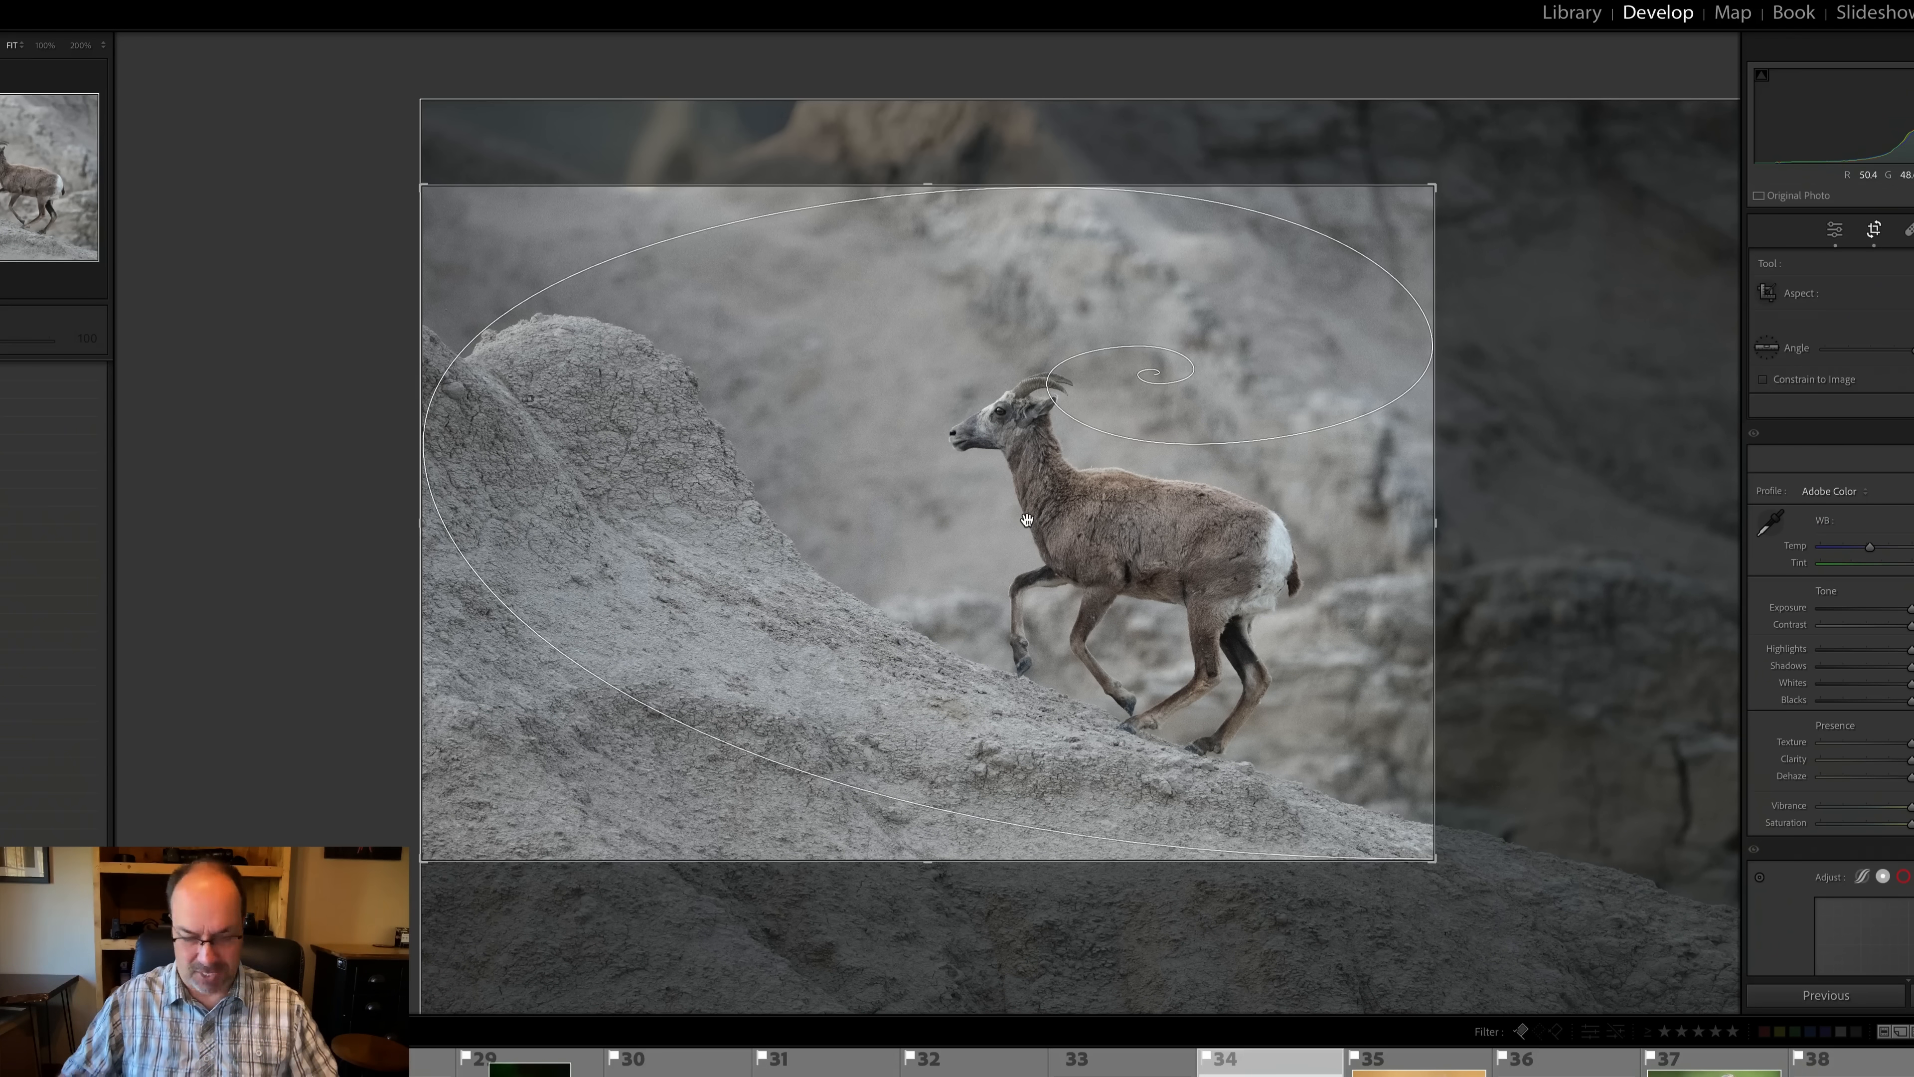
# Show the Thirds overlay on the sheep photo, try a tighter crop, and widen the frame again to leave room behind the animal.
pyautogui.press('o')
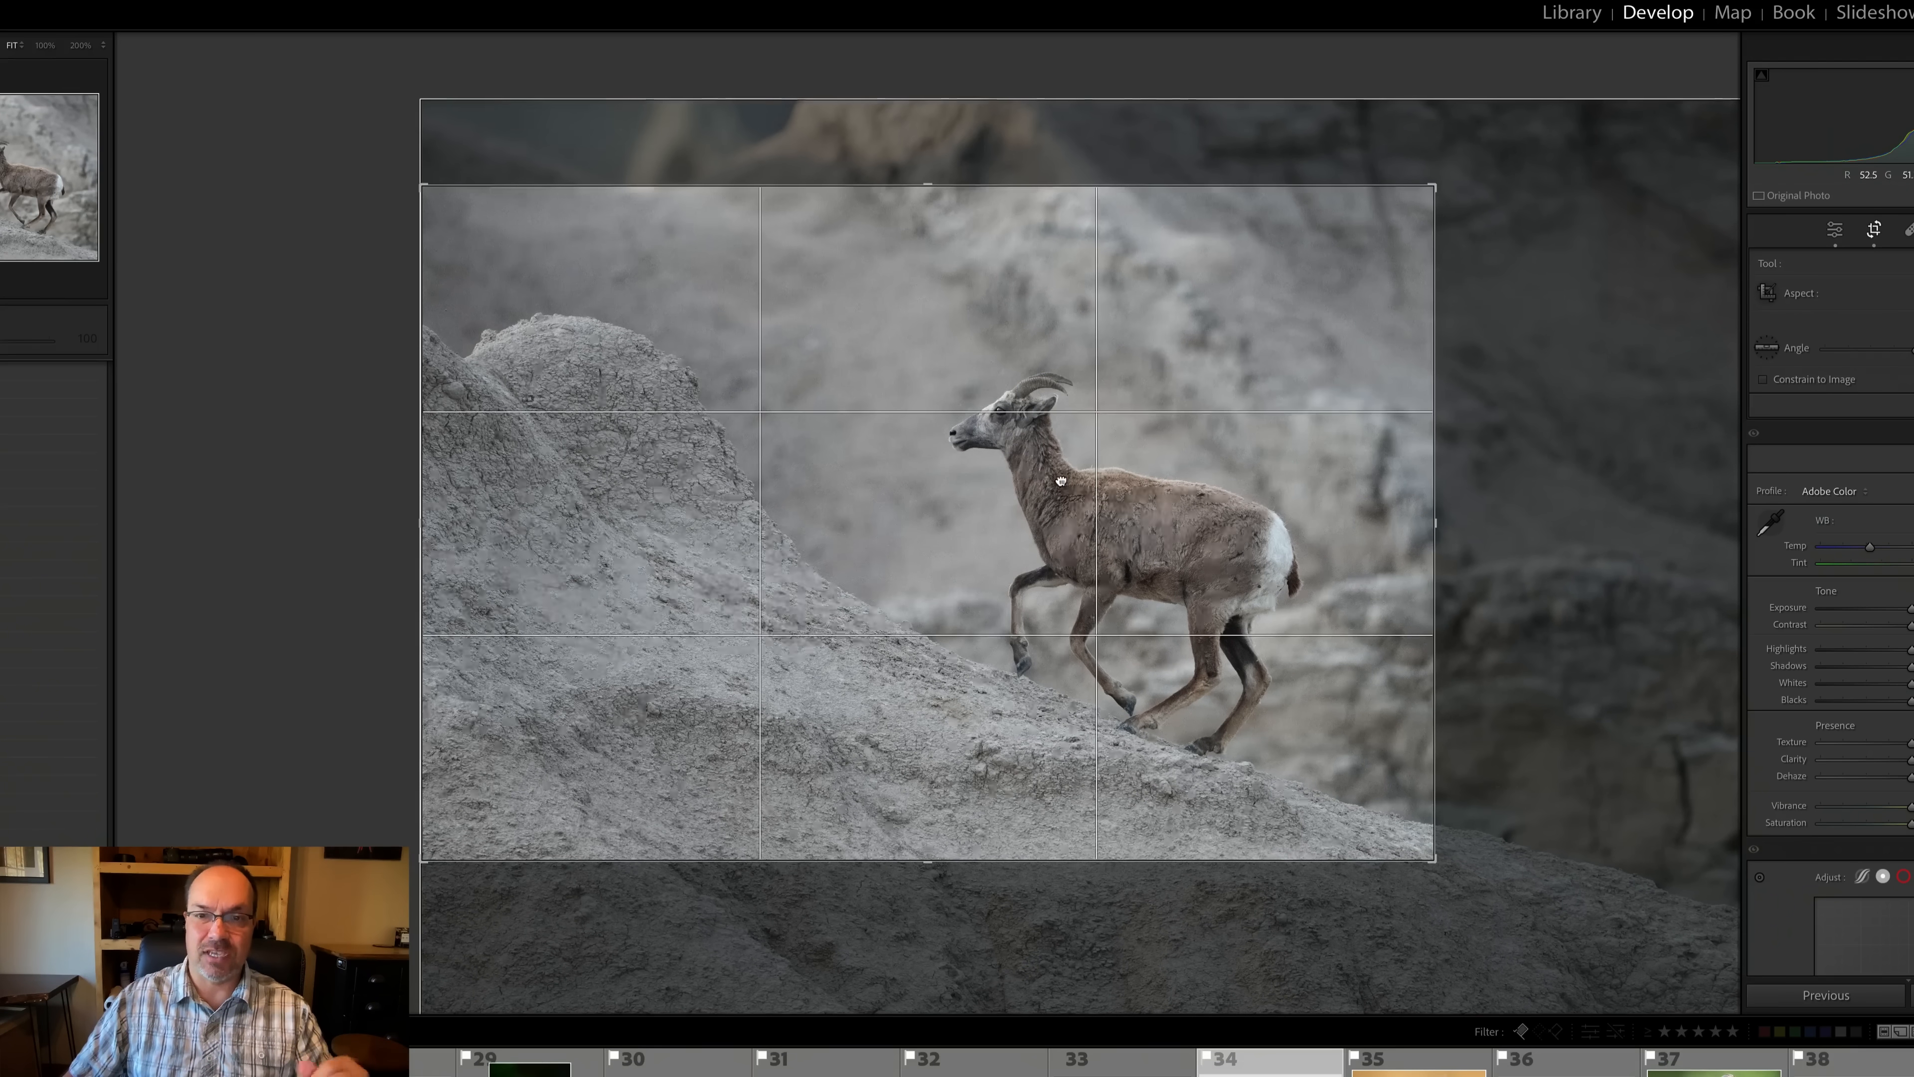
pyautogui.moveTo(1436, 504); pyautogui.dragTo(1365, 503)
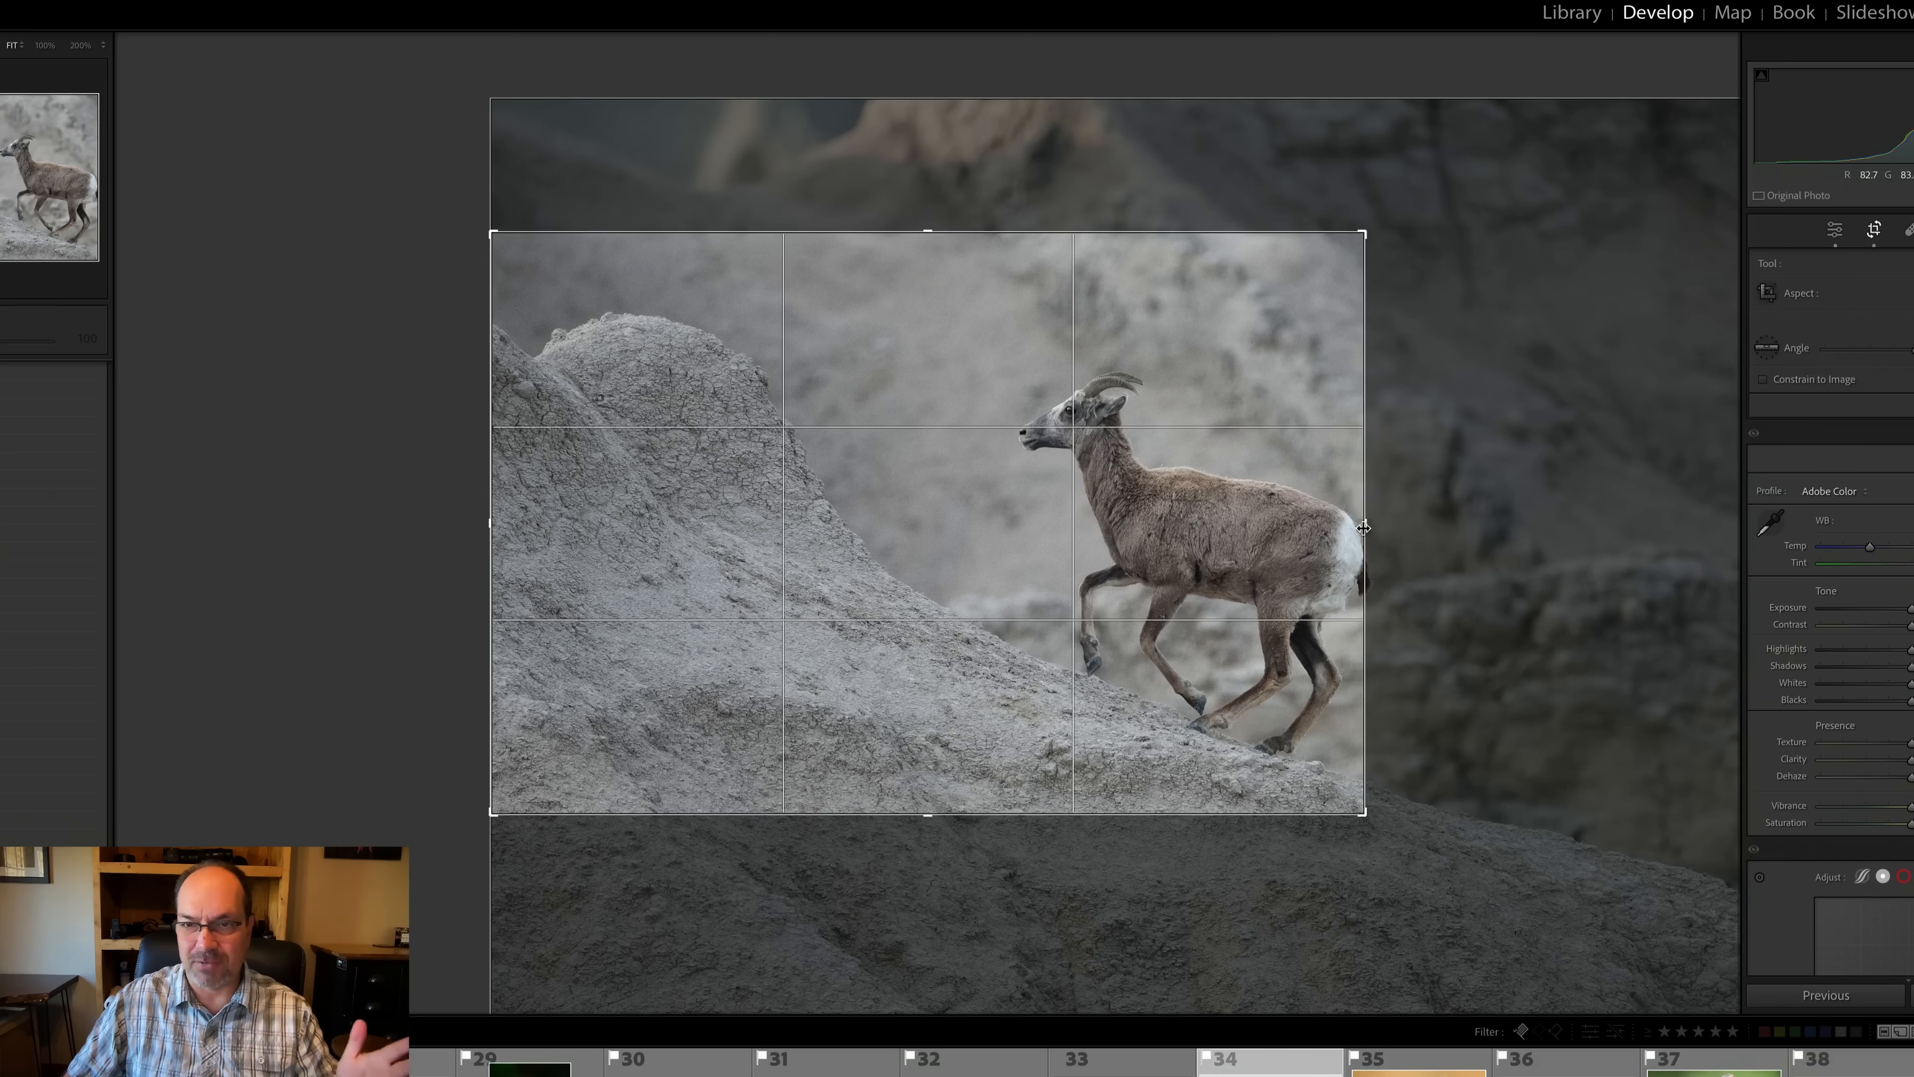
pyautogui.moveTo(1364, 528); pyautogui.dragTo(1424, 527)
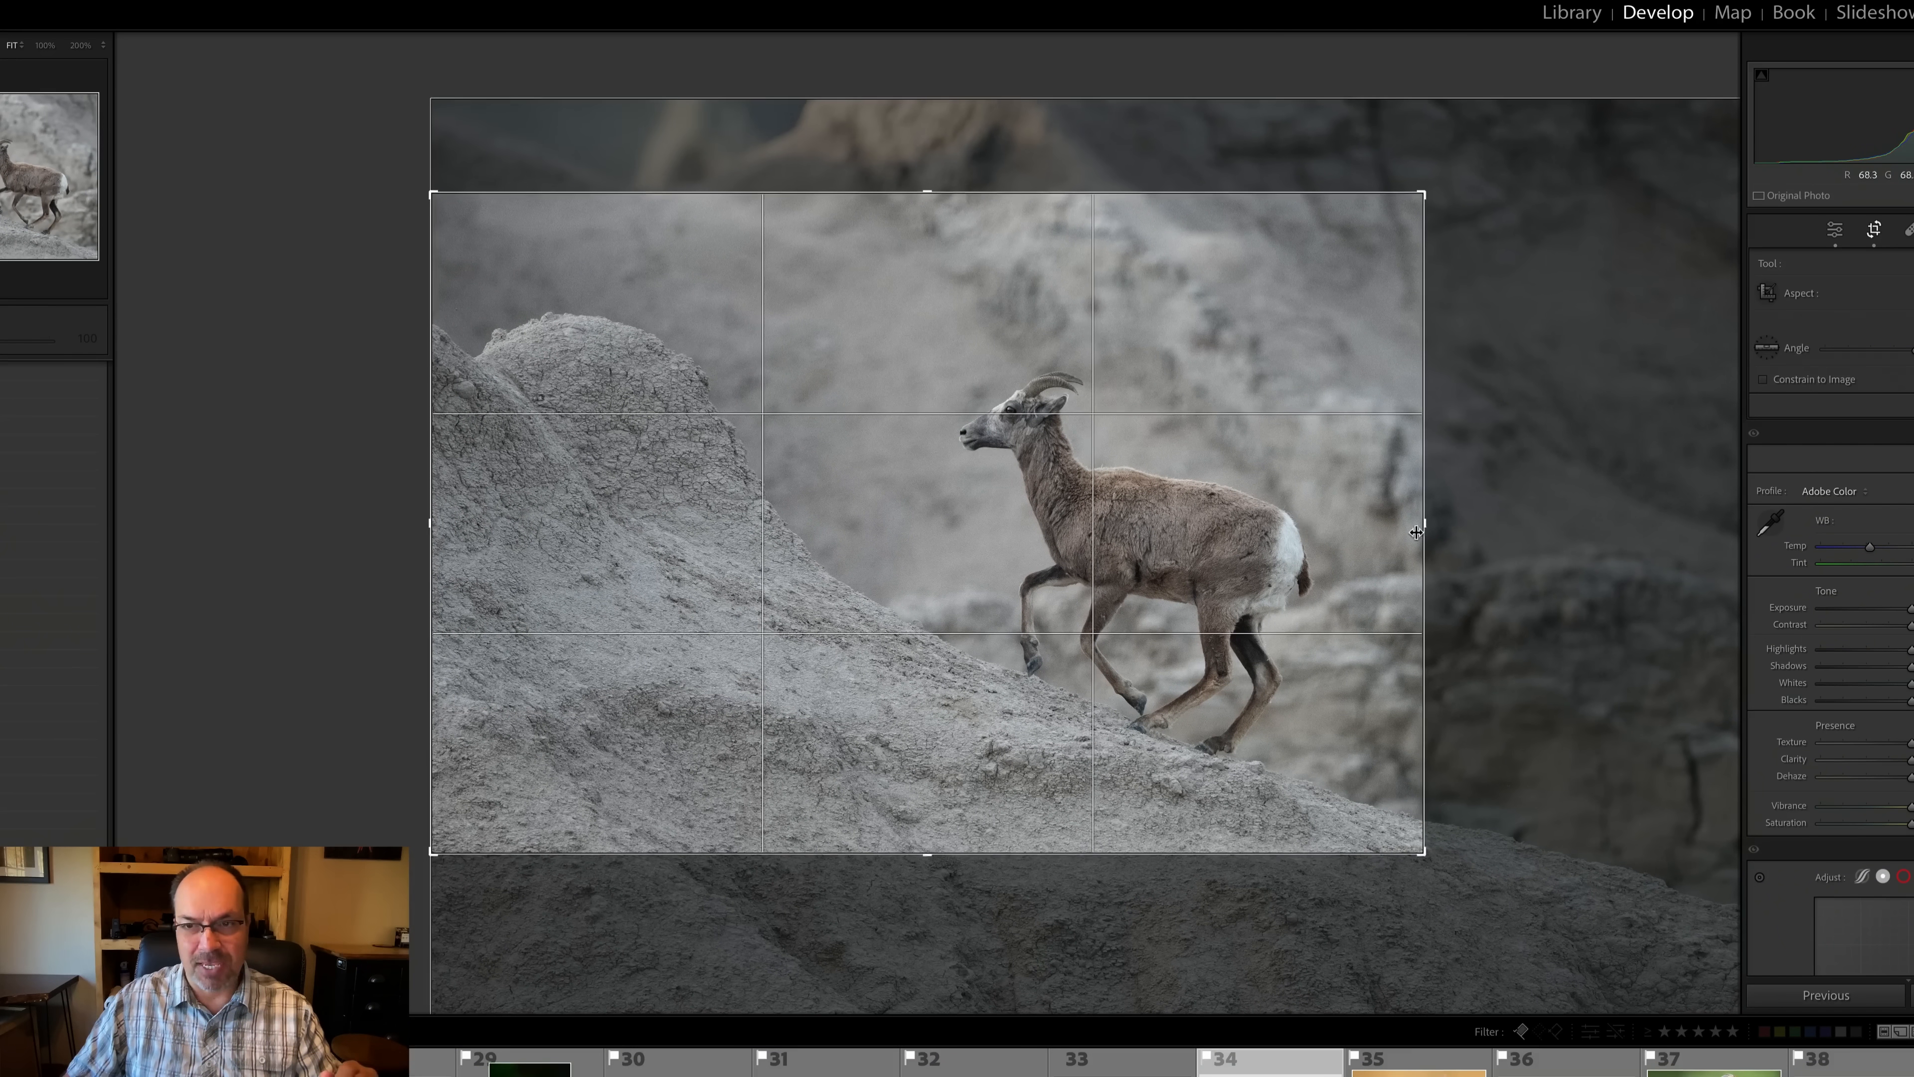
pyautogui.moveTo(1422, 523); pyautogui.dragTo(1433, 523)
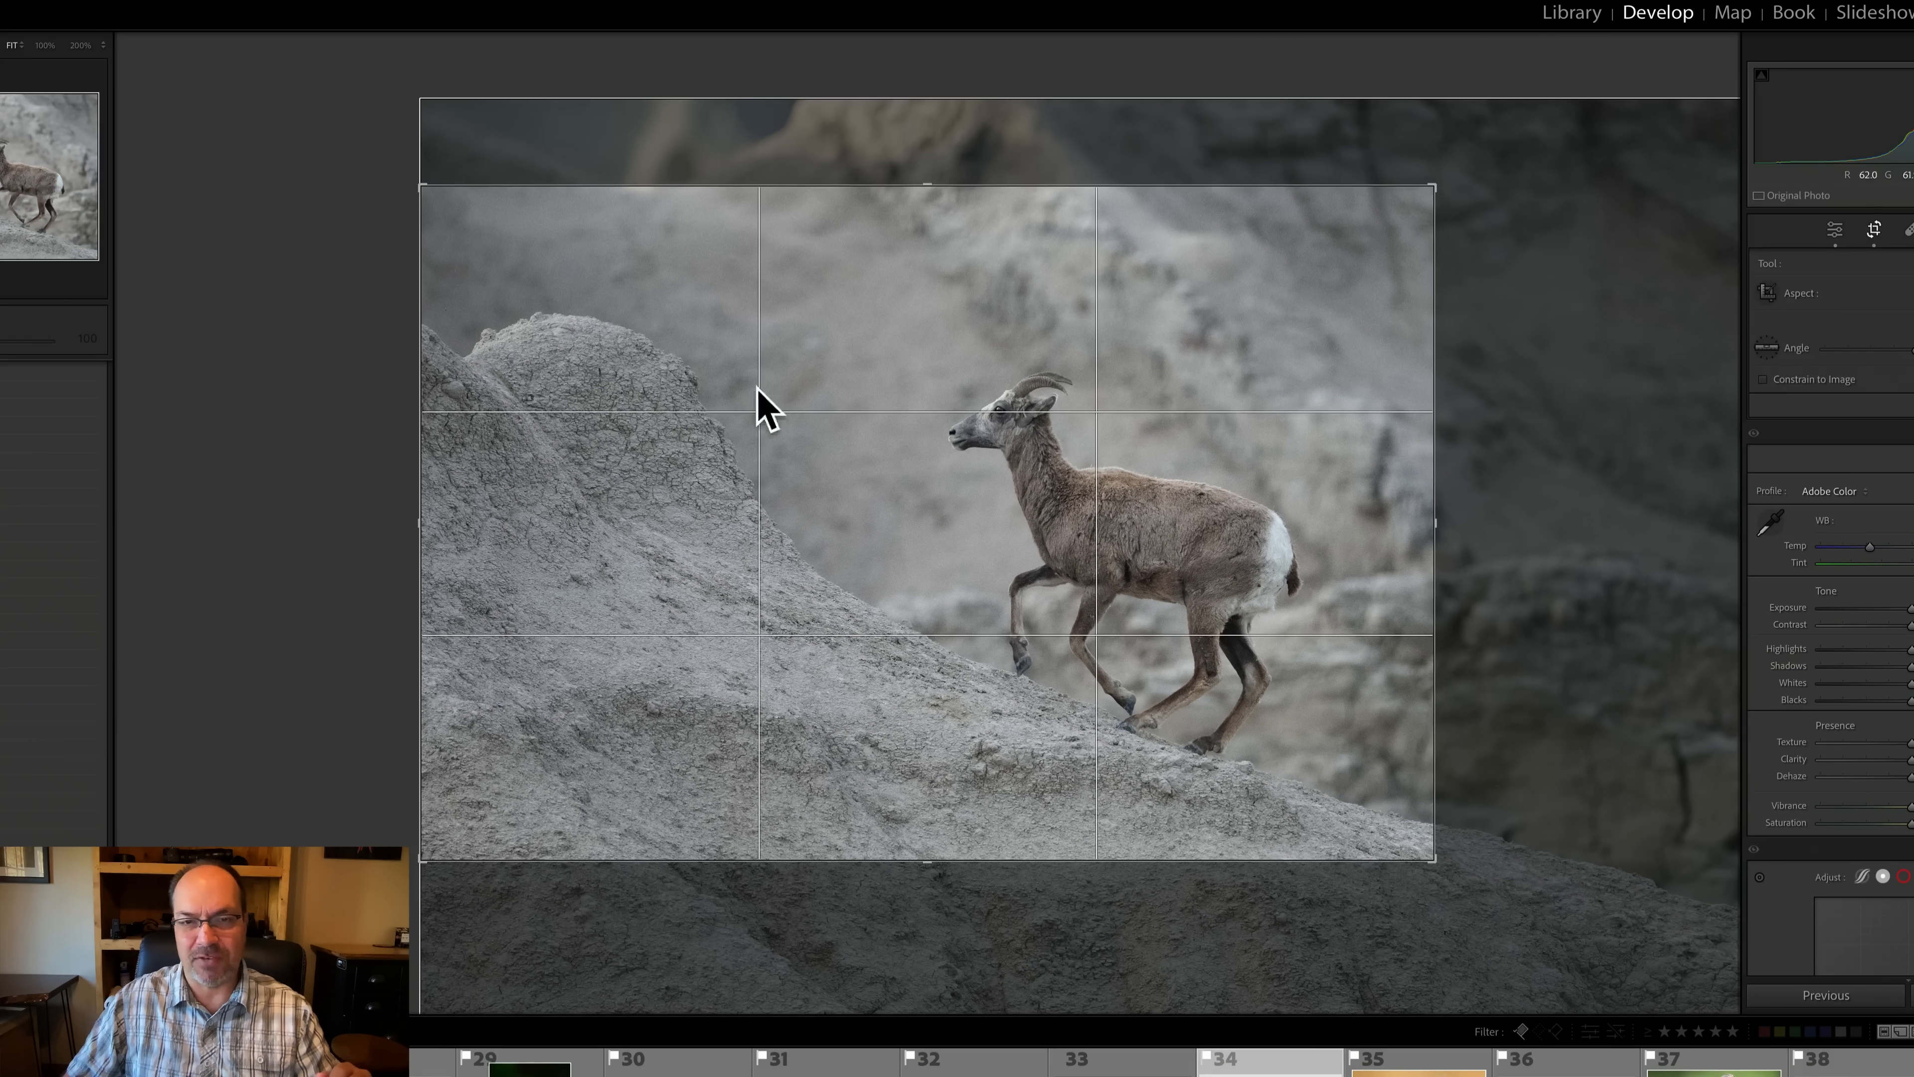
# Apply the sheep photo's crop, and compare the Thirds and Golden Ratio overlays on the leopard photo.
pyautogui.press('Return')
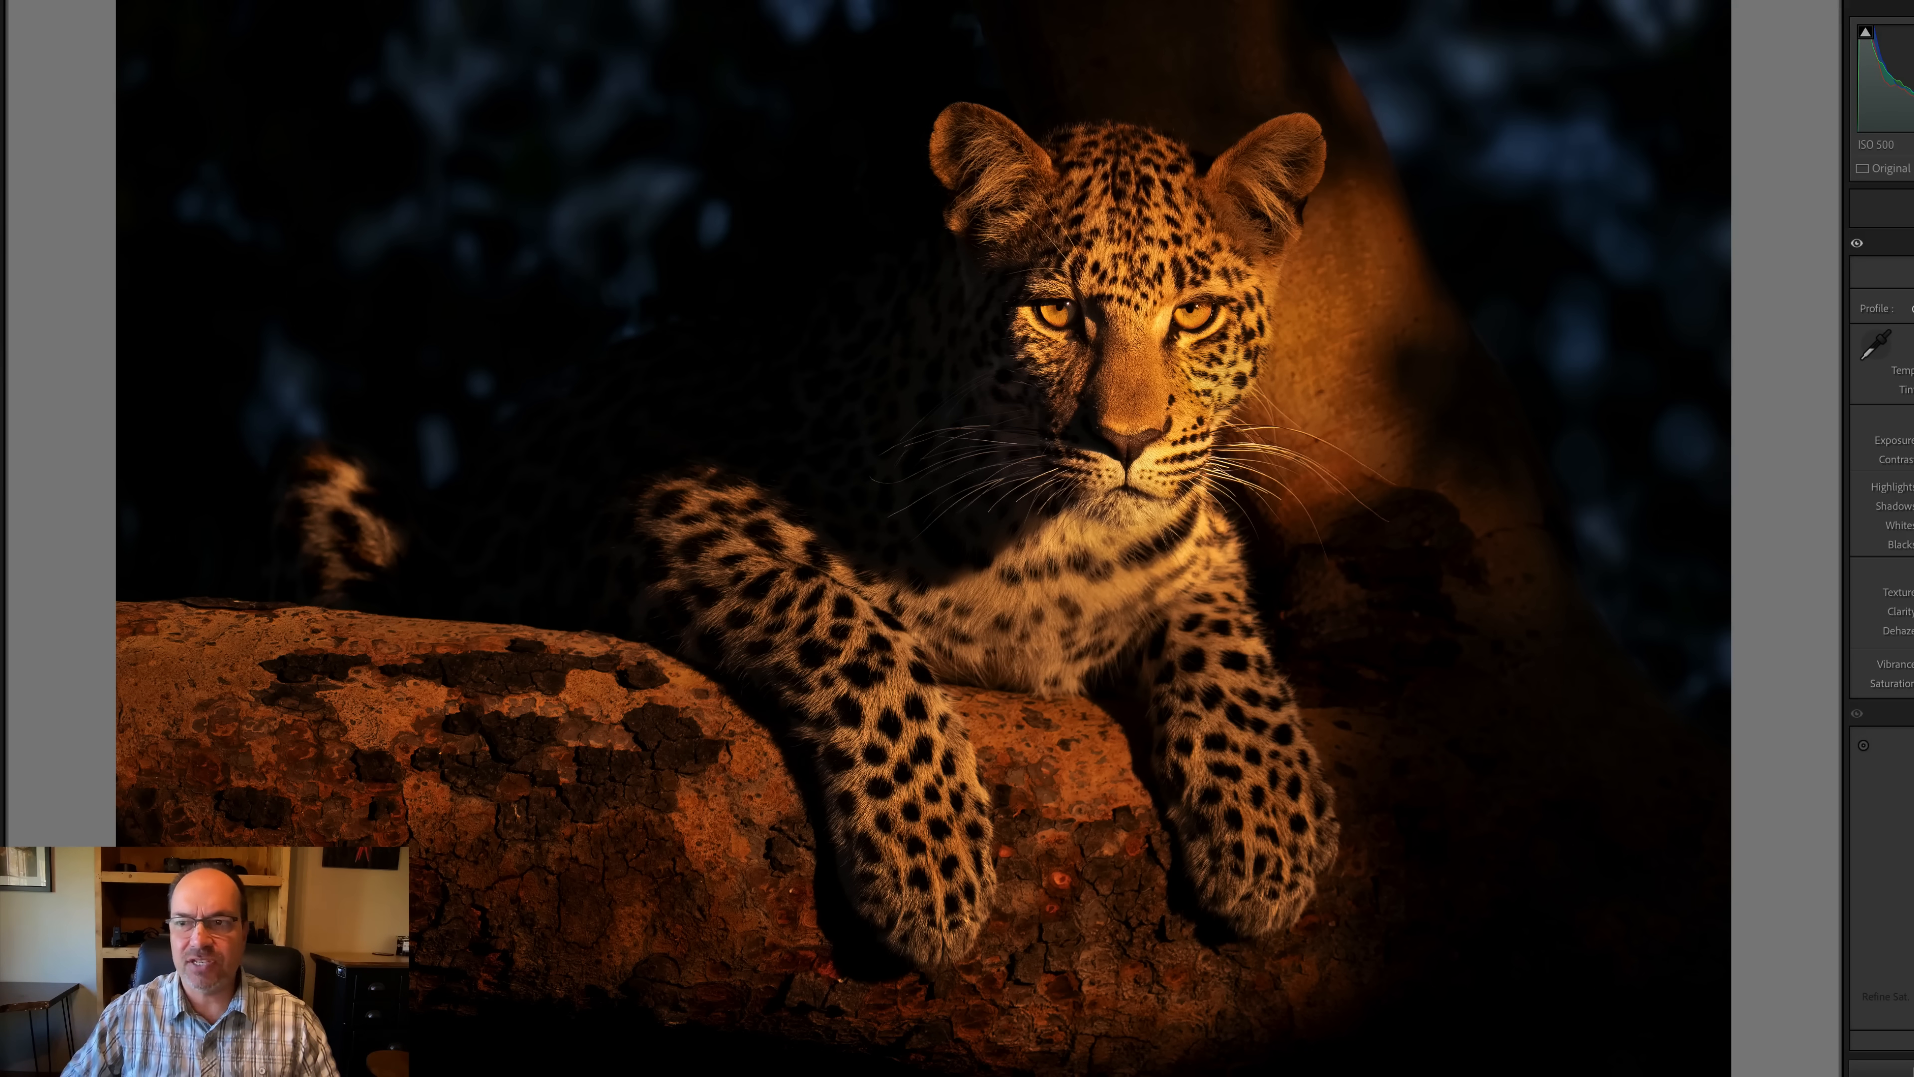
pyautogui.press('r')
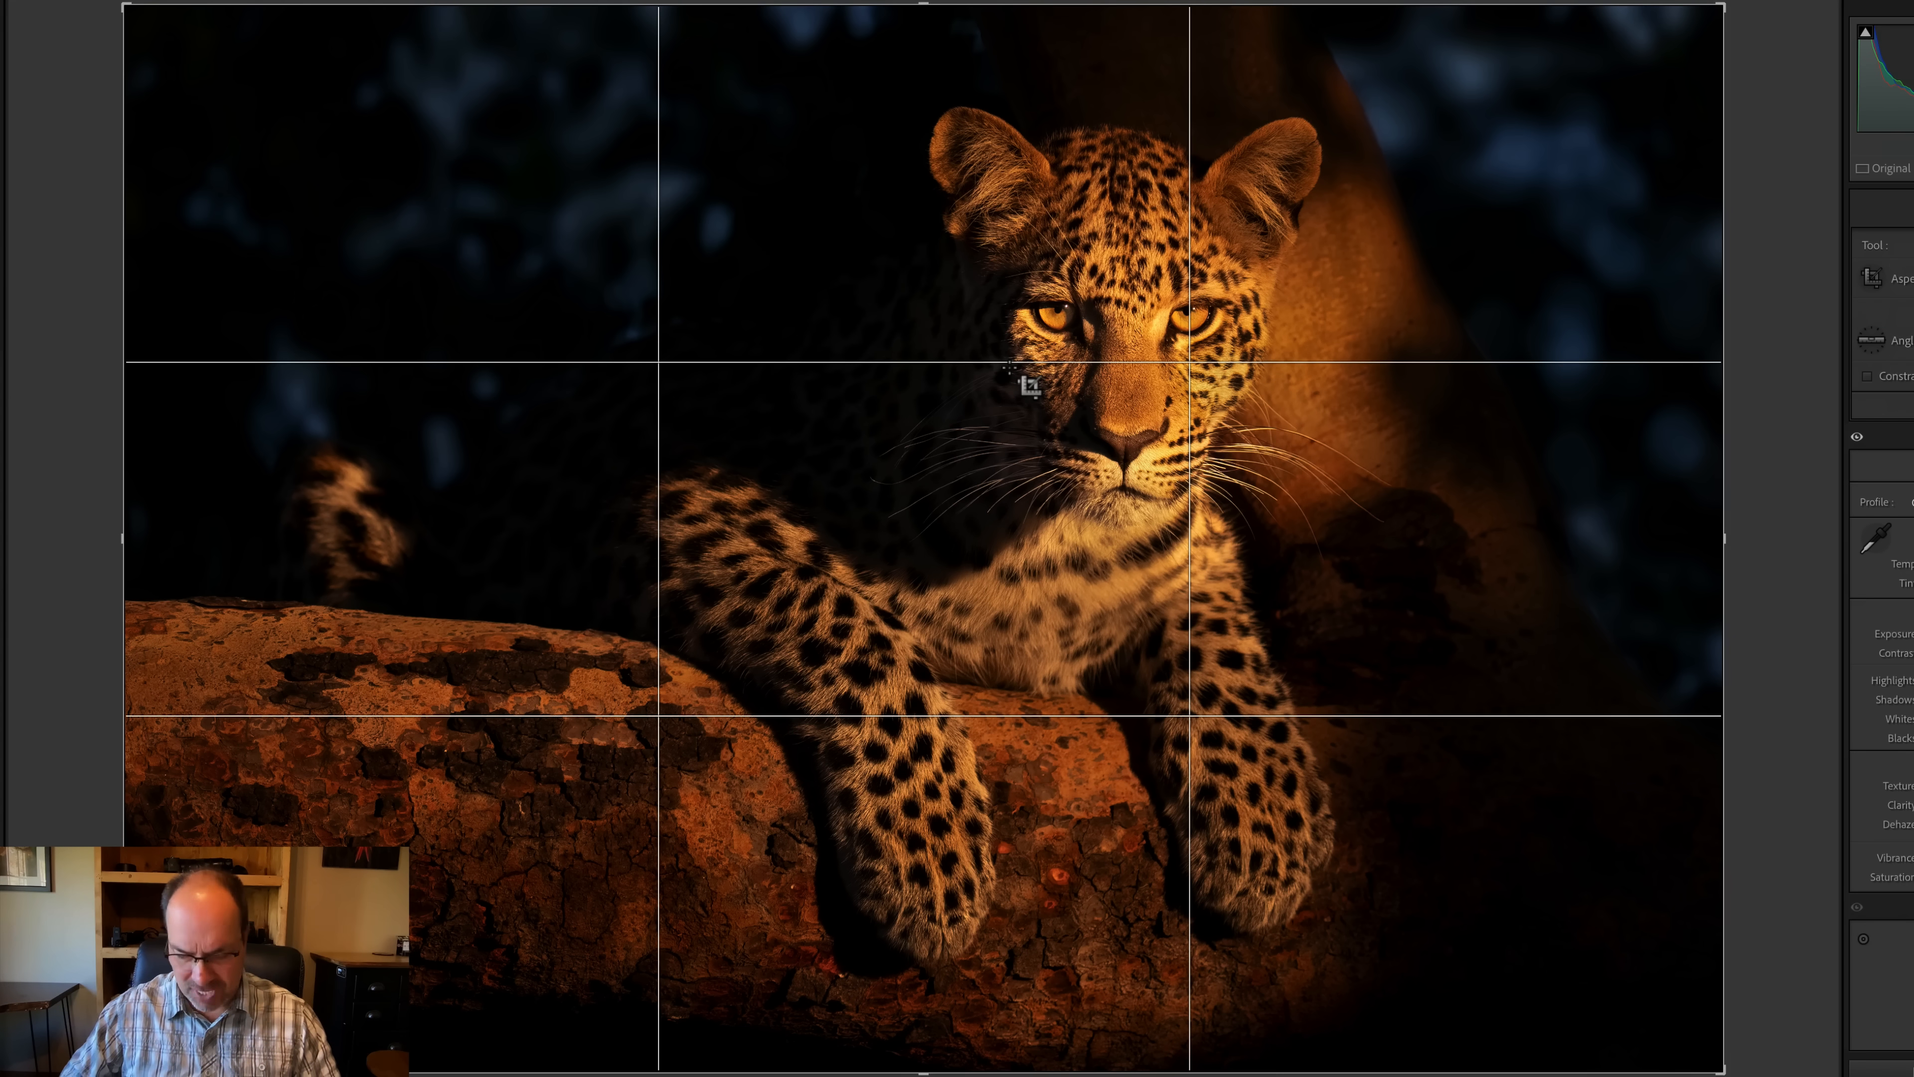
pyautogui.press('o')
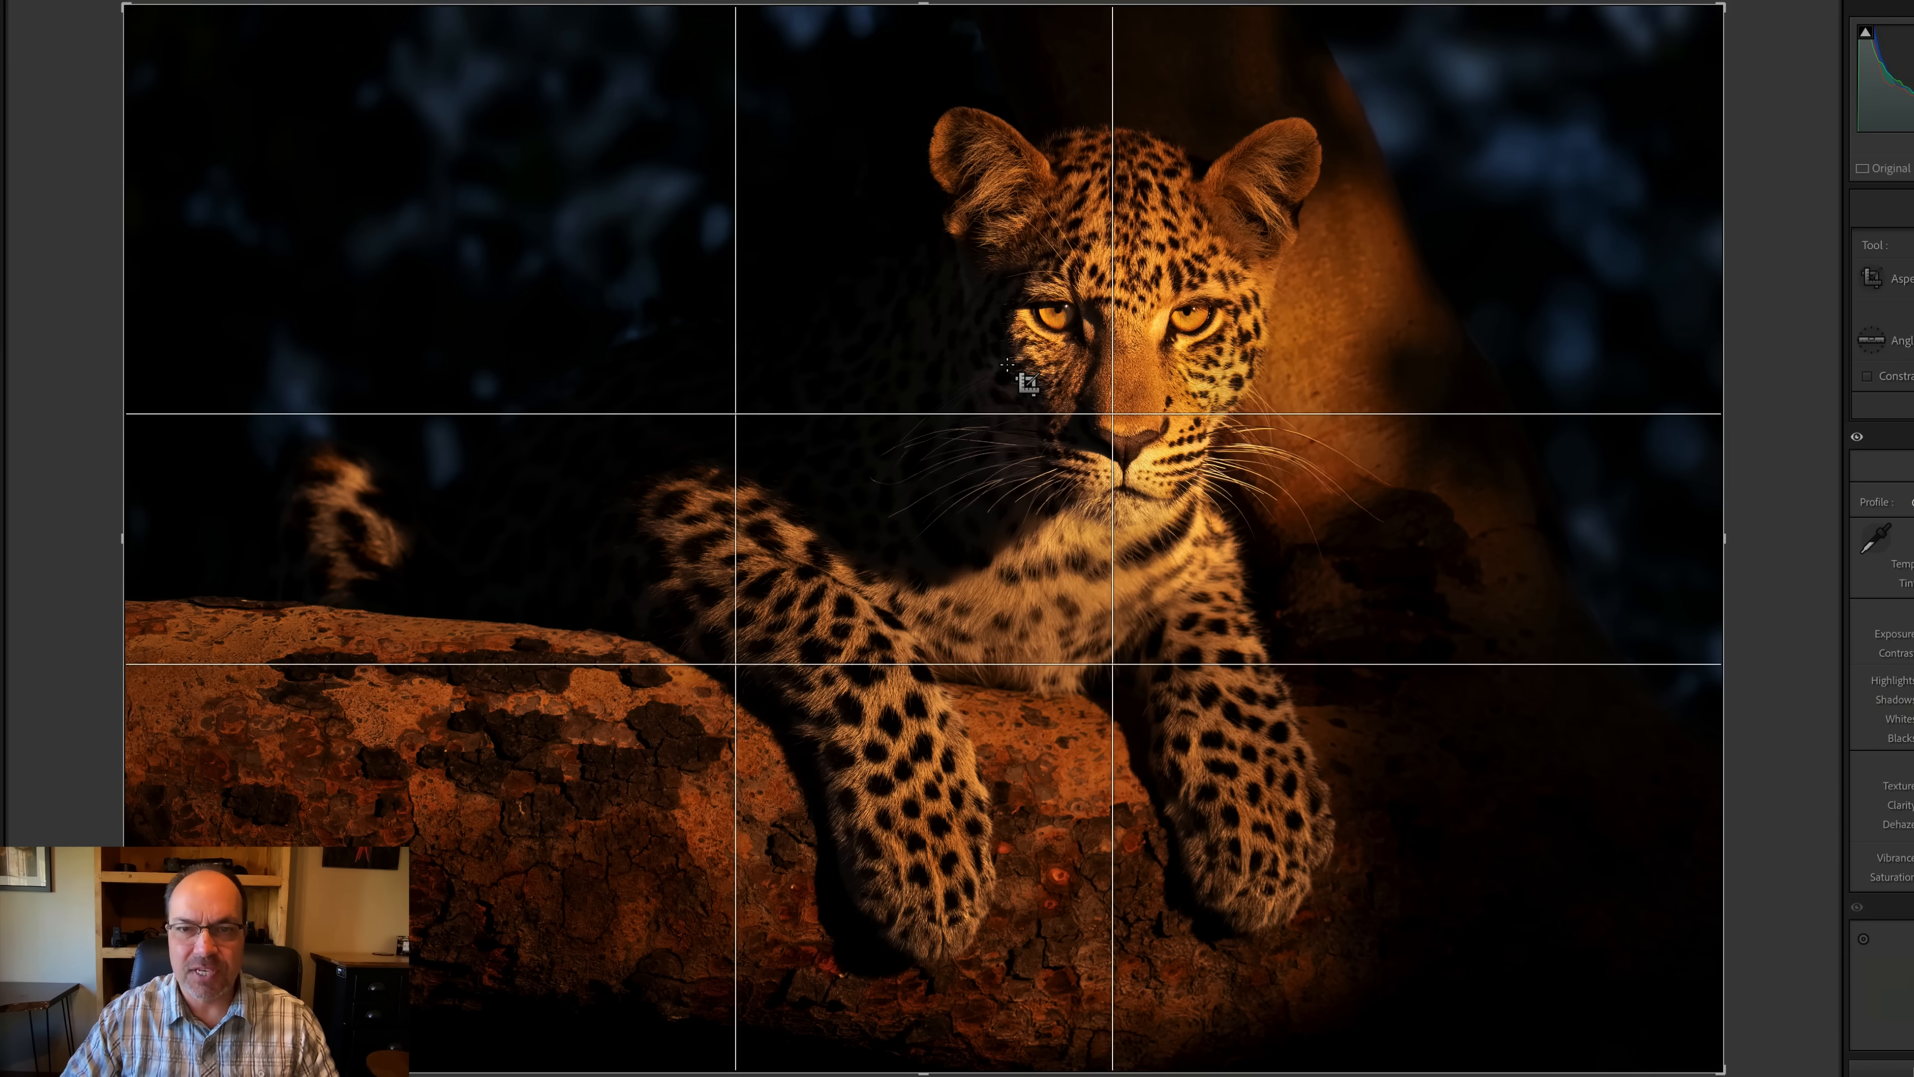
pyautogui.press('o')
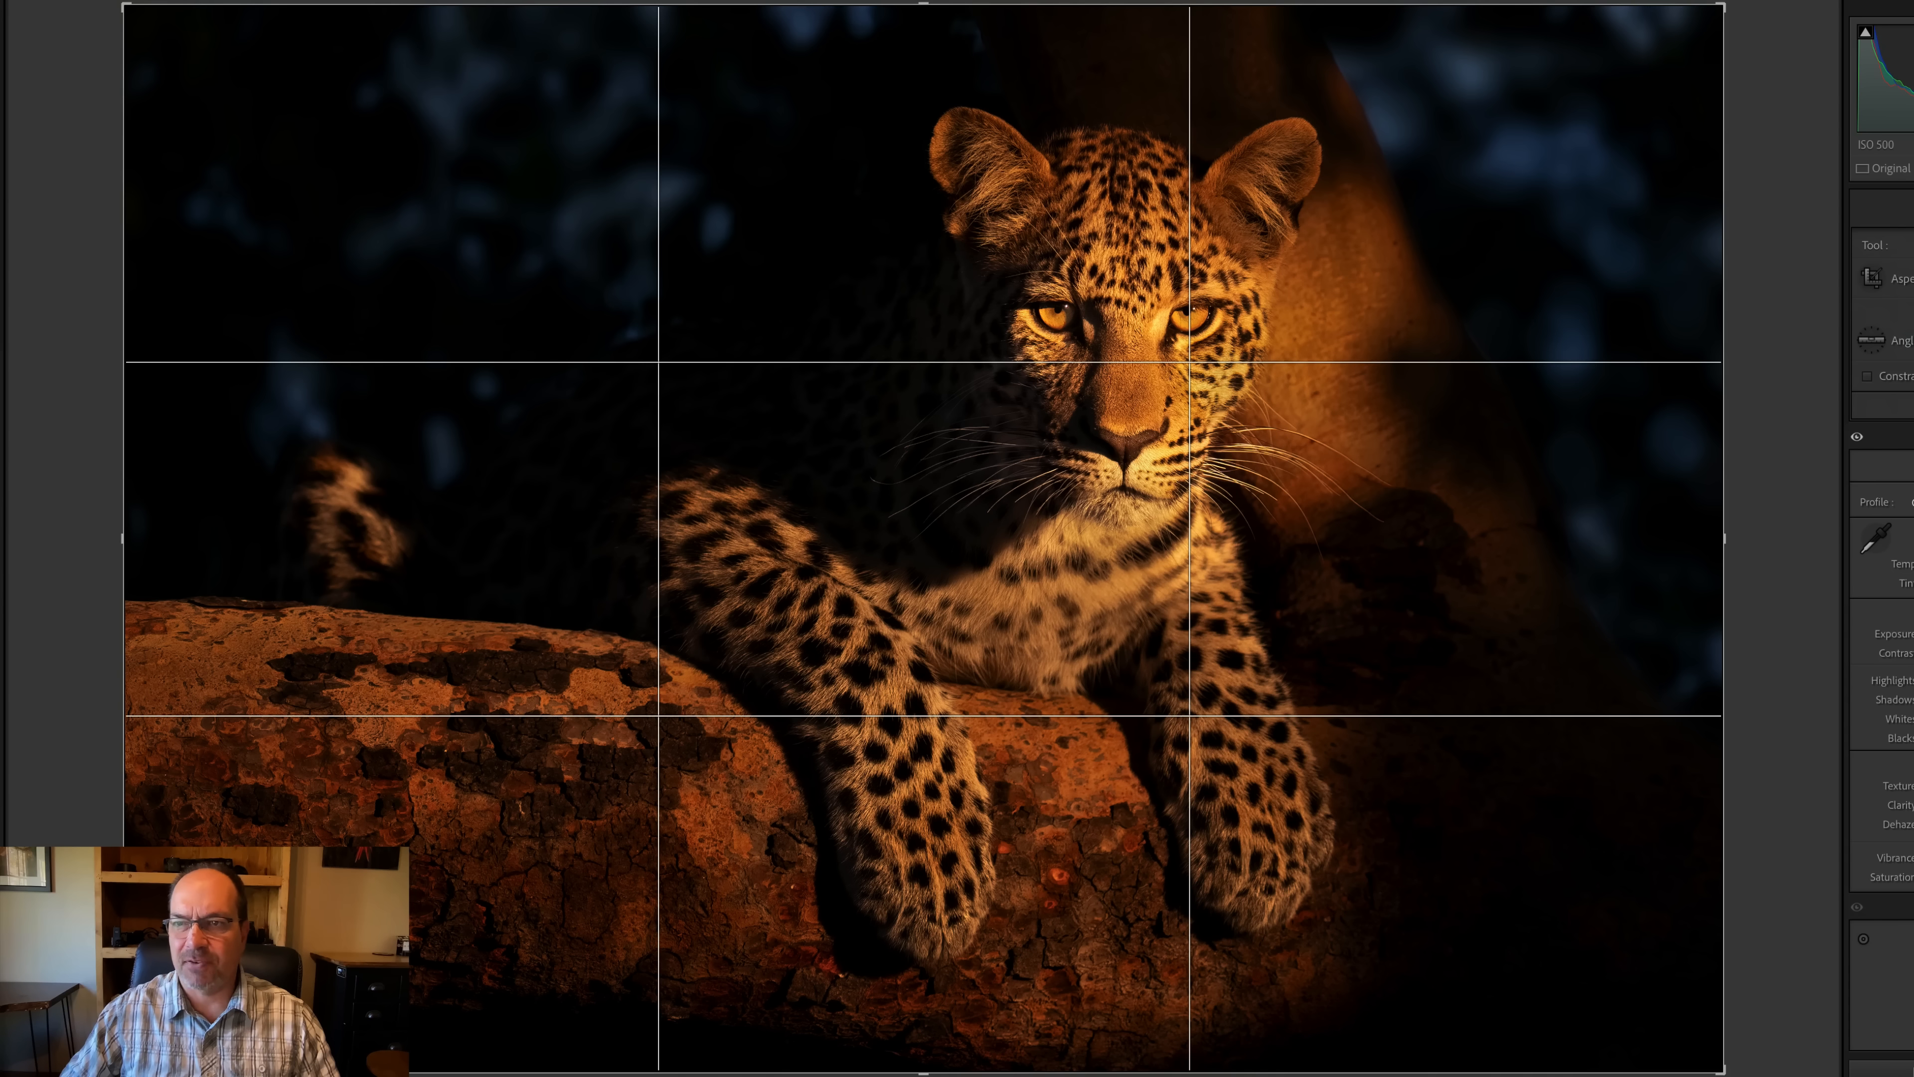
# Check the standing prairie dog's placement against the Thirds overlay, following its body up the vertical guide line.
pyautogui.press('r')
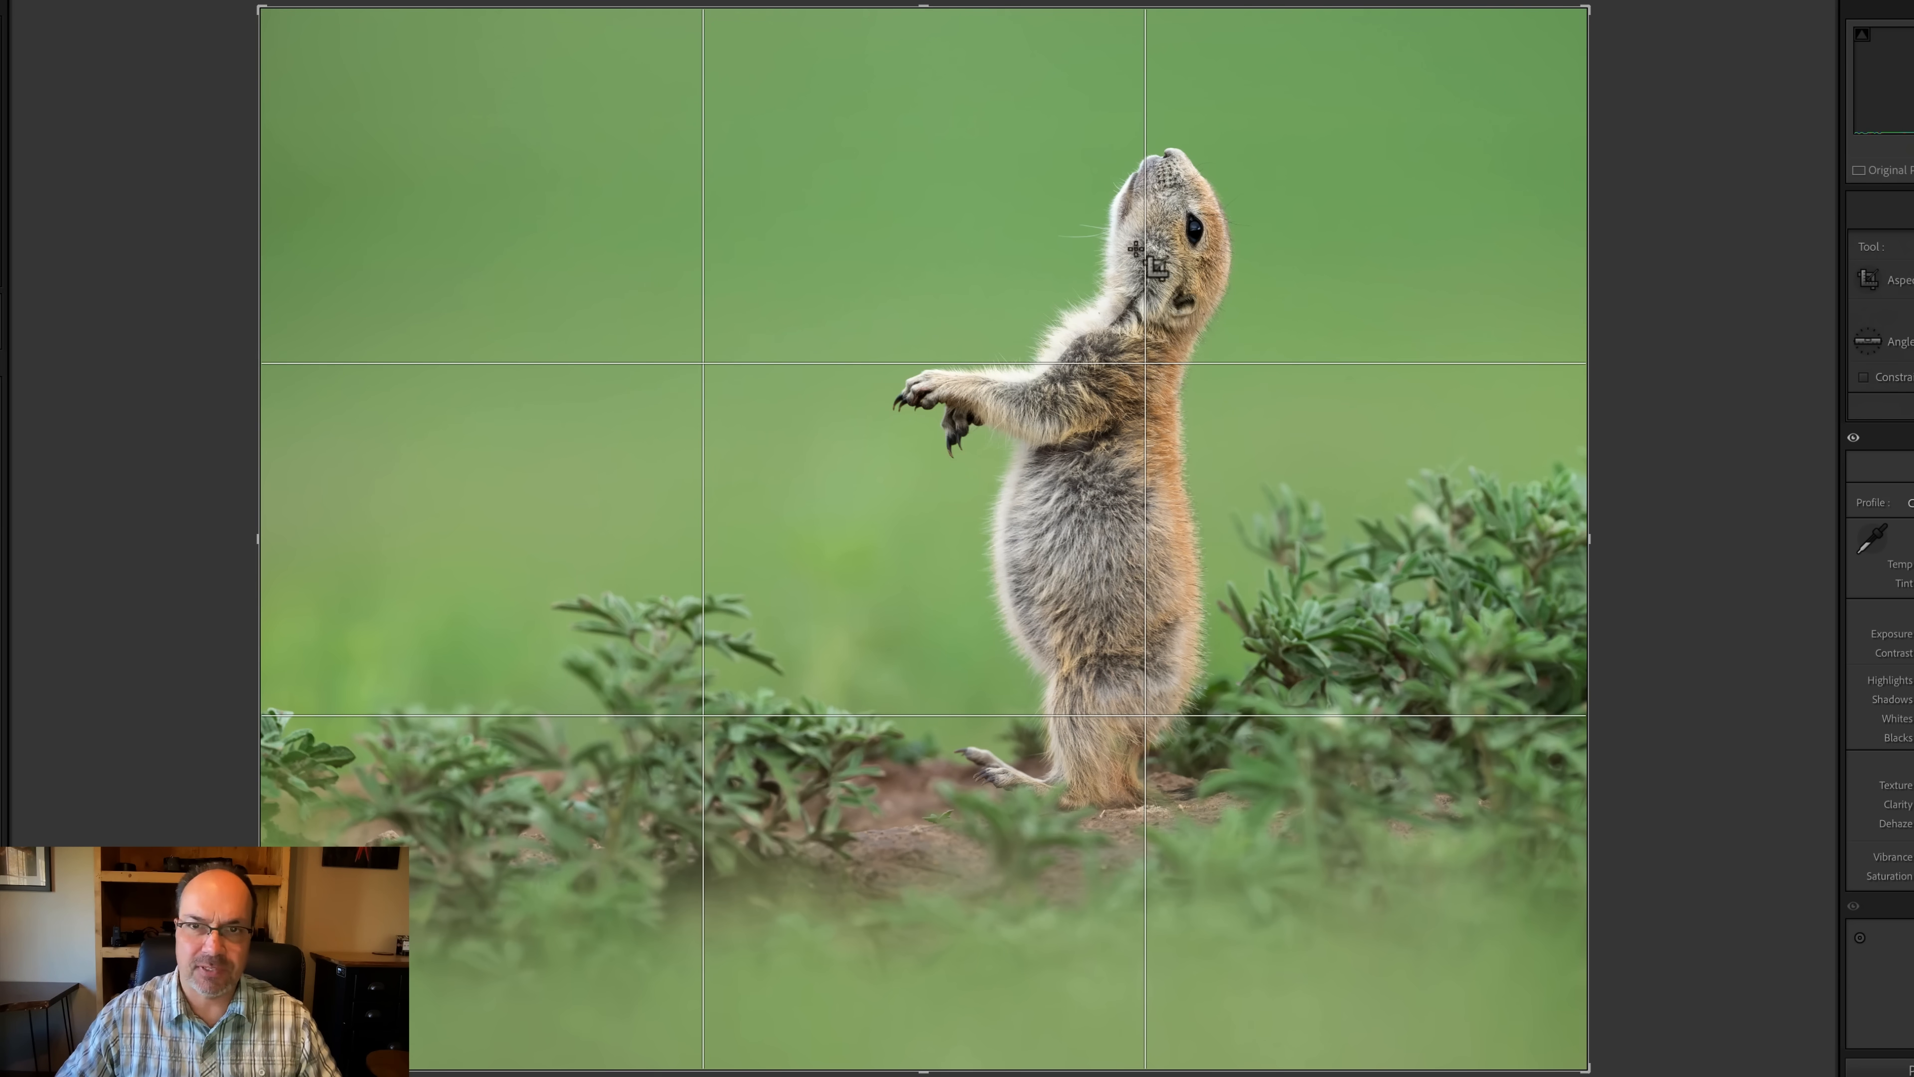
pyautogui.moveTo(1142, 715); pyautogui.dragTo(1155, 140)
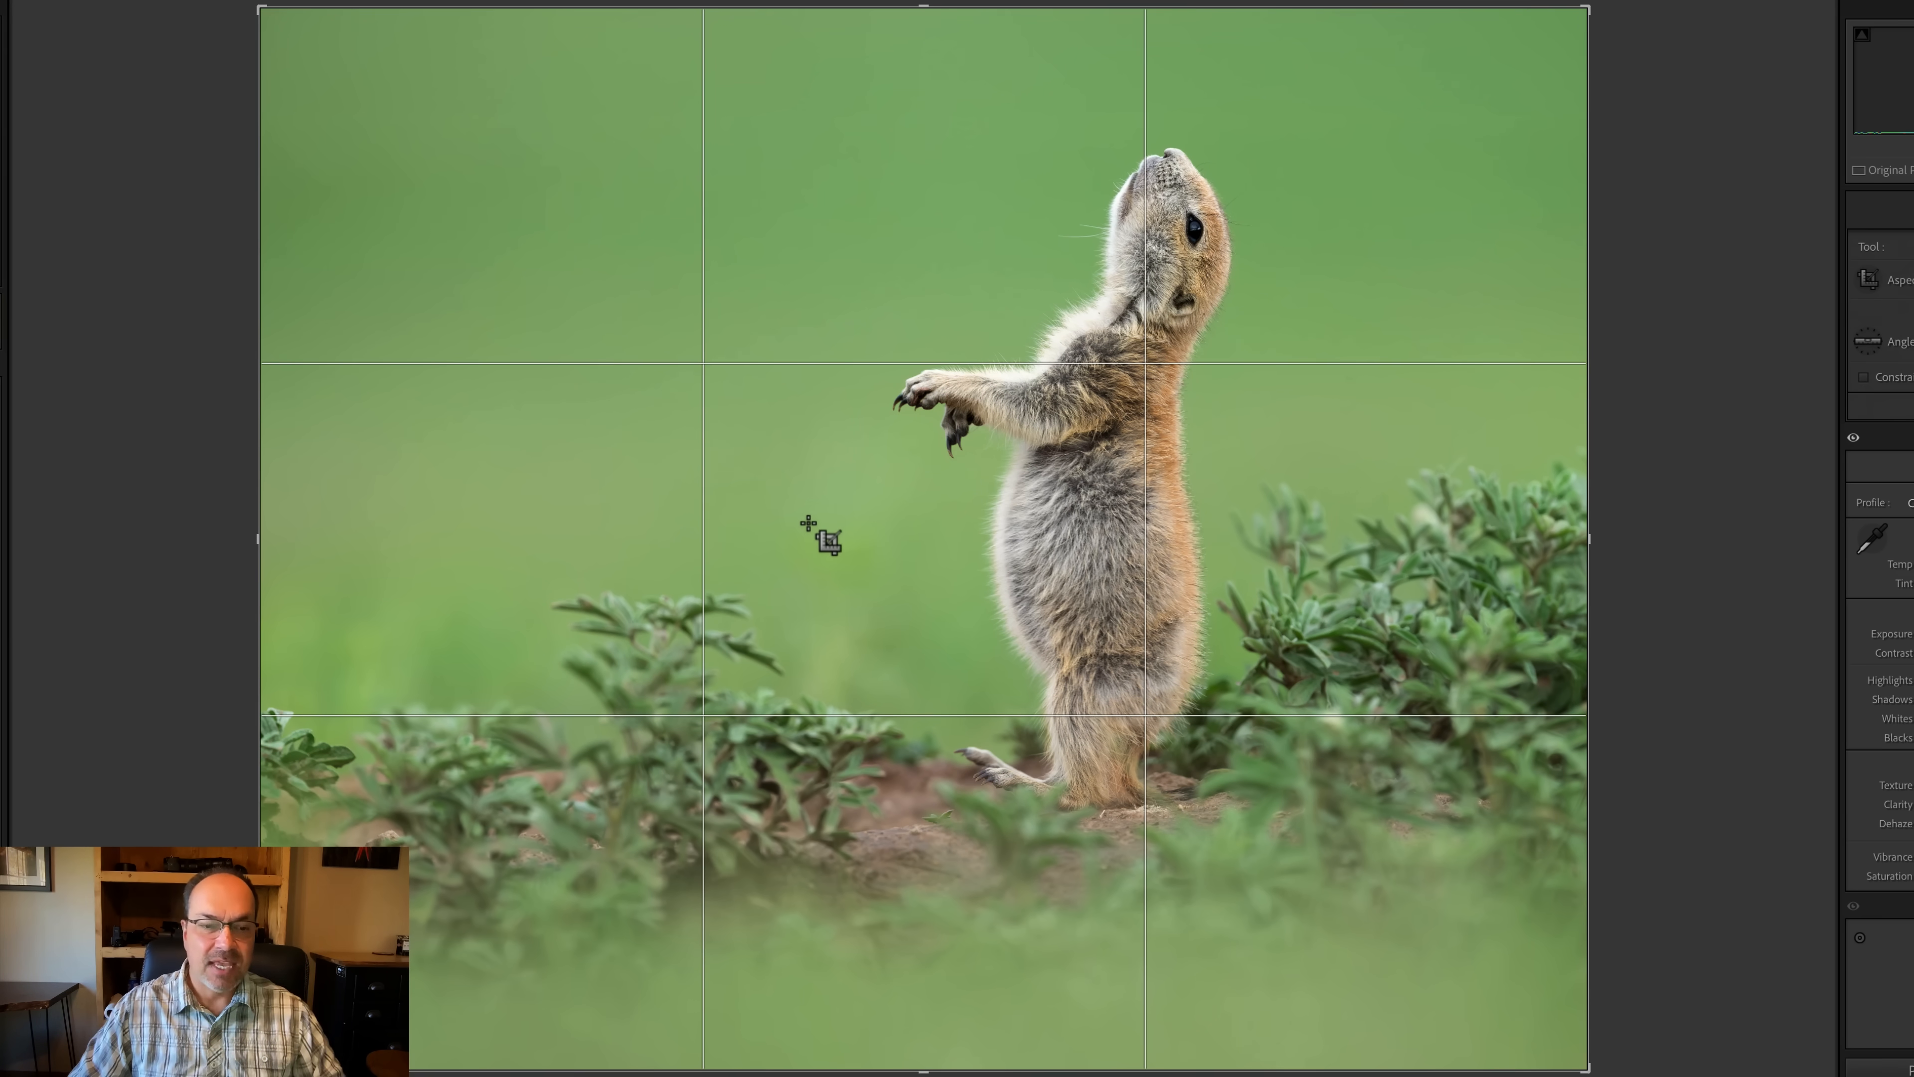
# Cycle the guide overlays on the rabbit photo and compare the animal's placement with the Golden Ratio and Thirds grids.
pyautogui.press('Right')
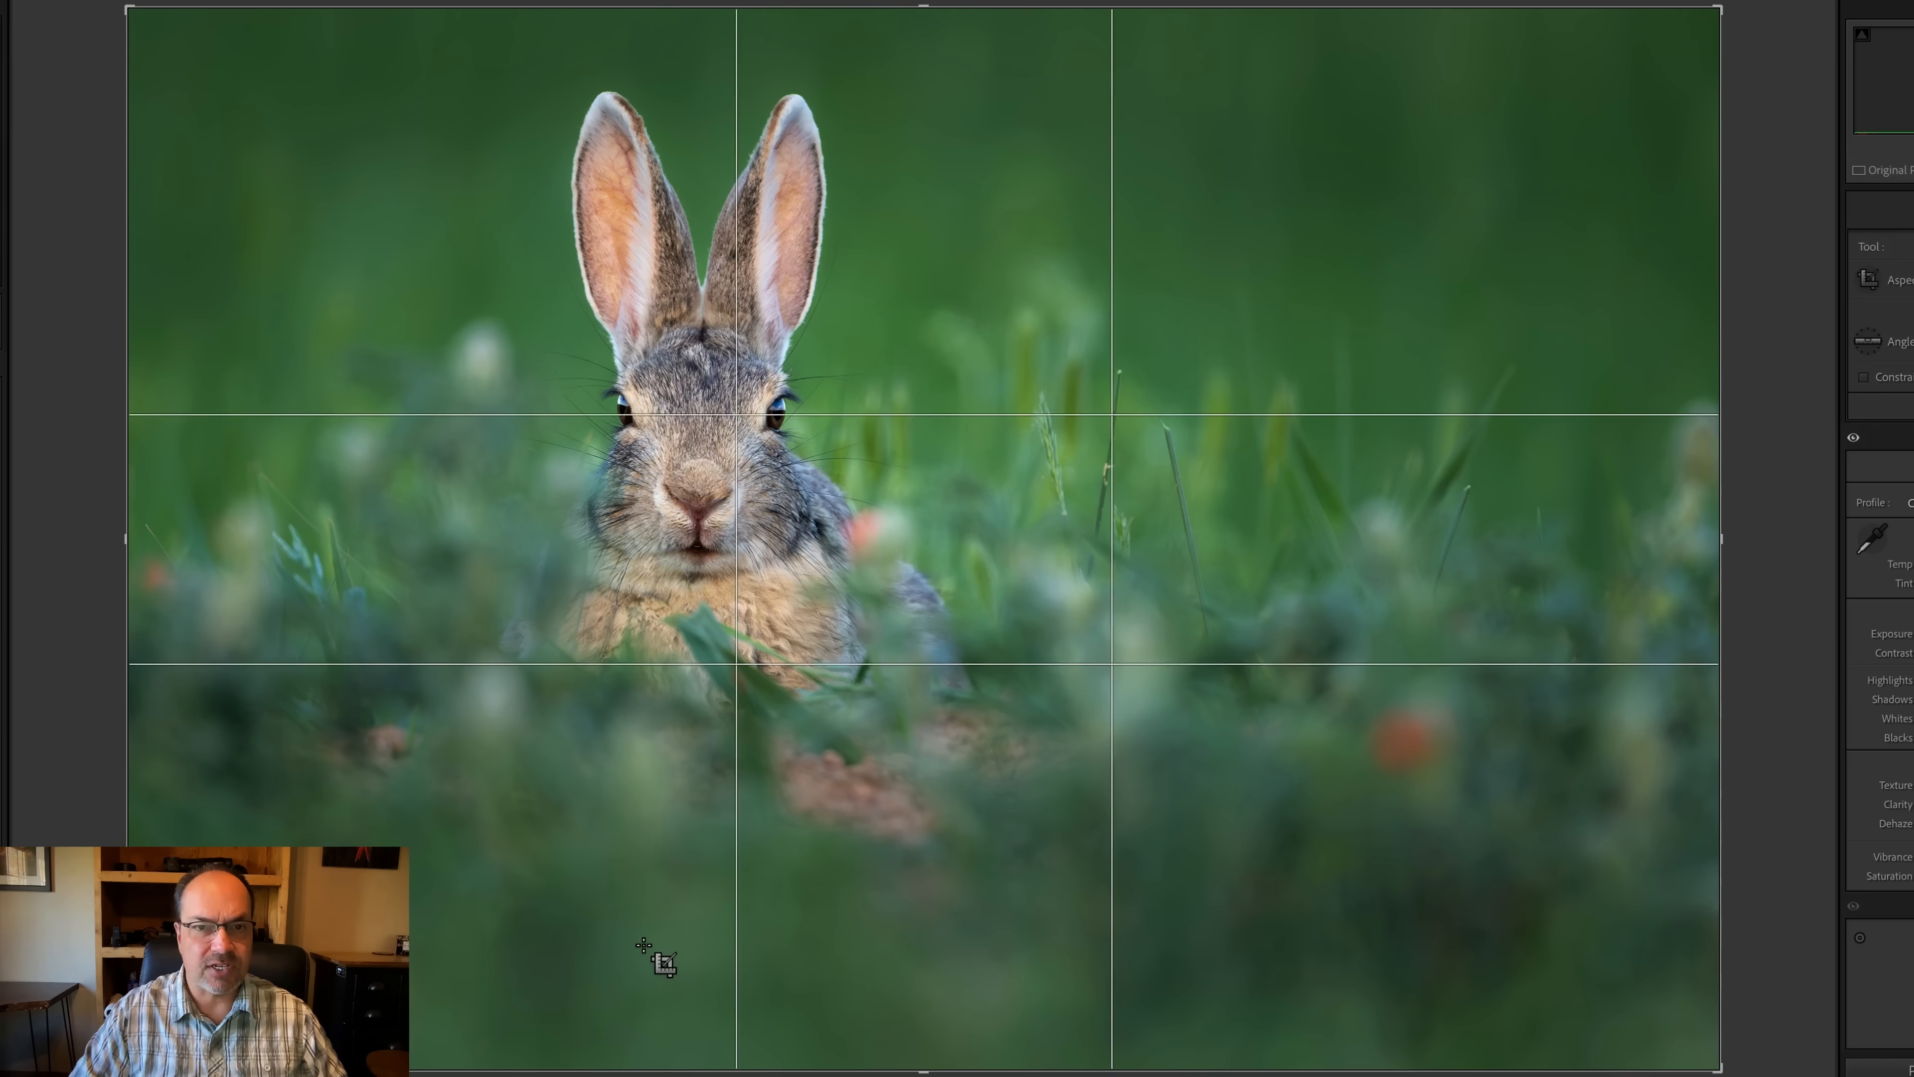
pyautogui.press('o')
pyautogui.press('o')
pyautogui.press('o')
pyautogui.press('o')
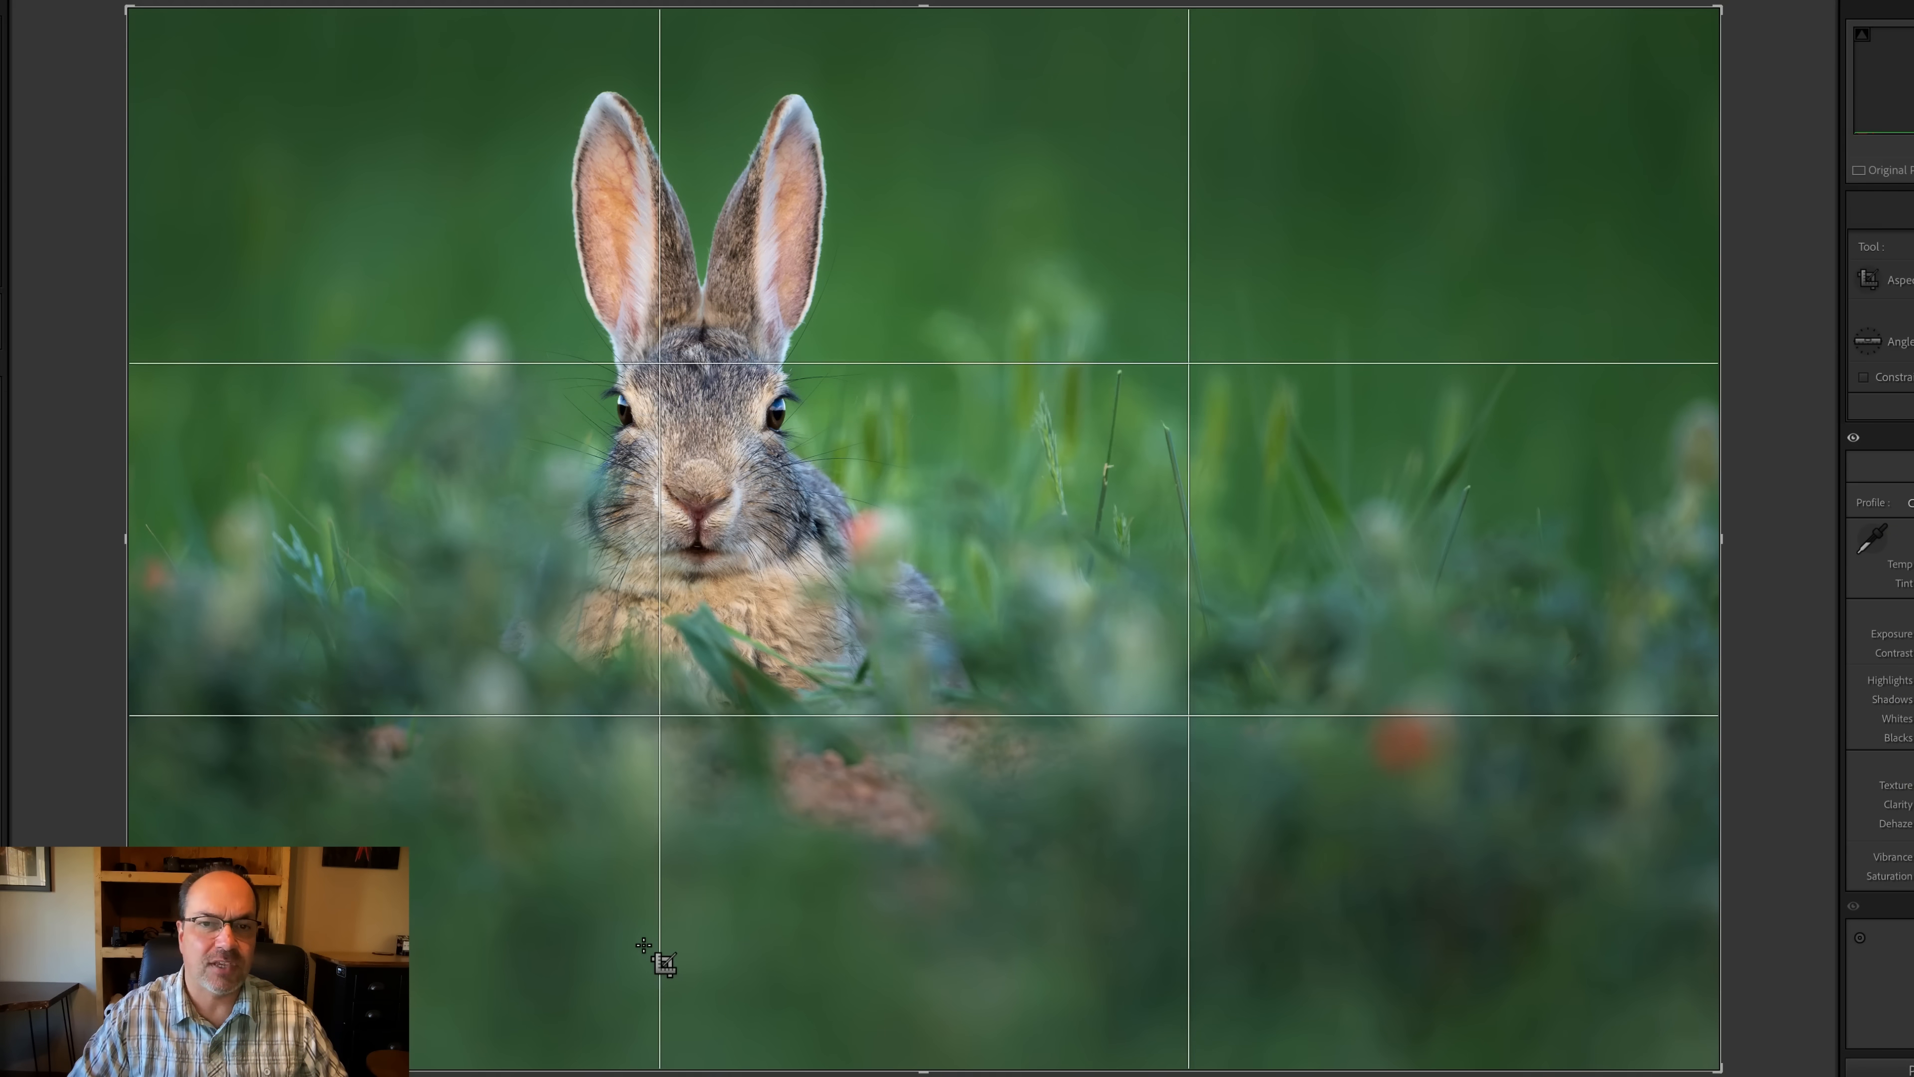
pyautogui.press('o')
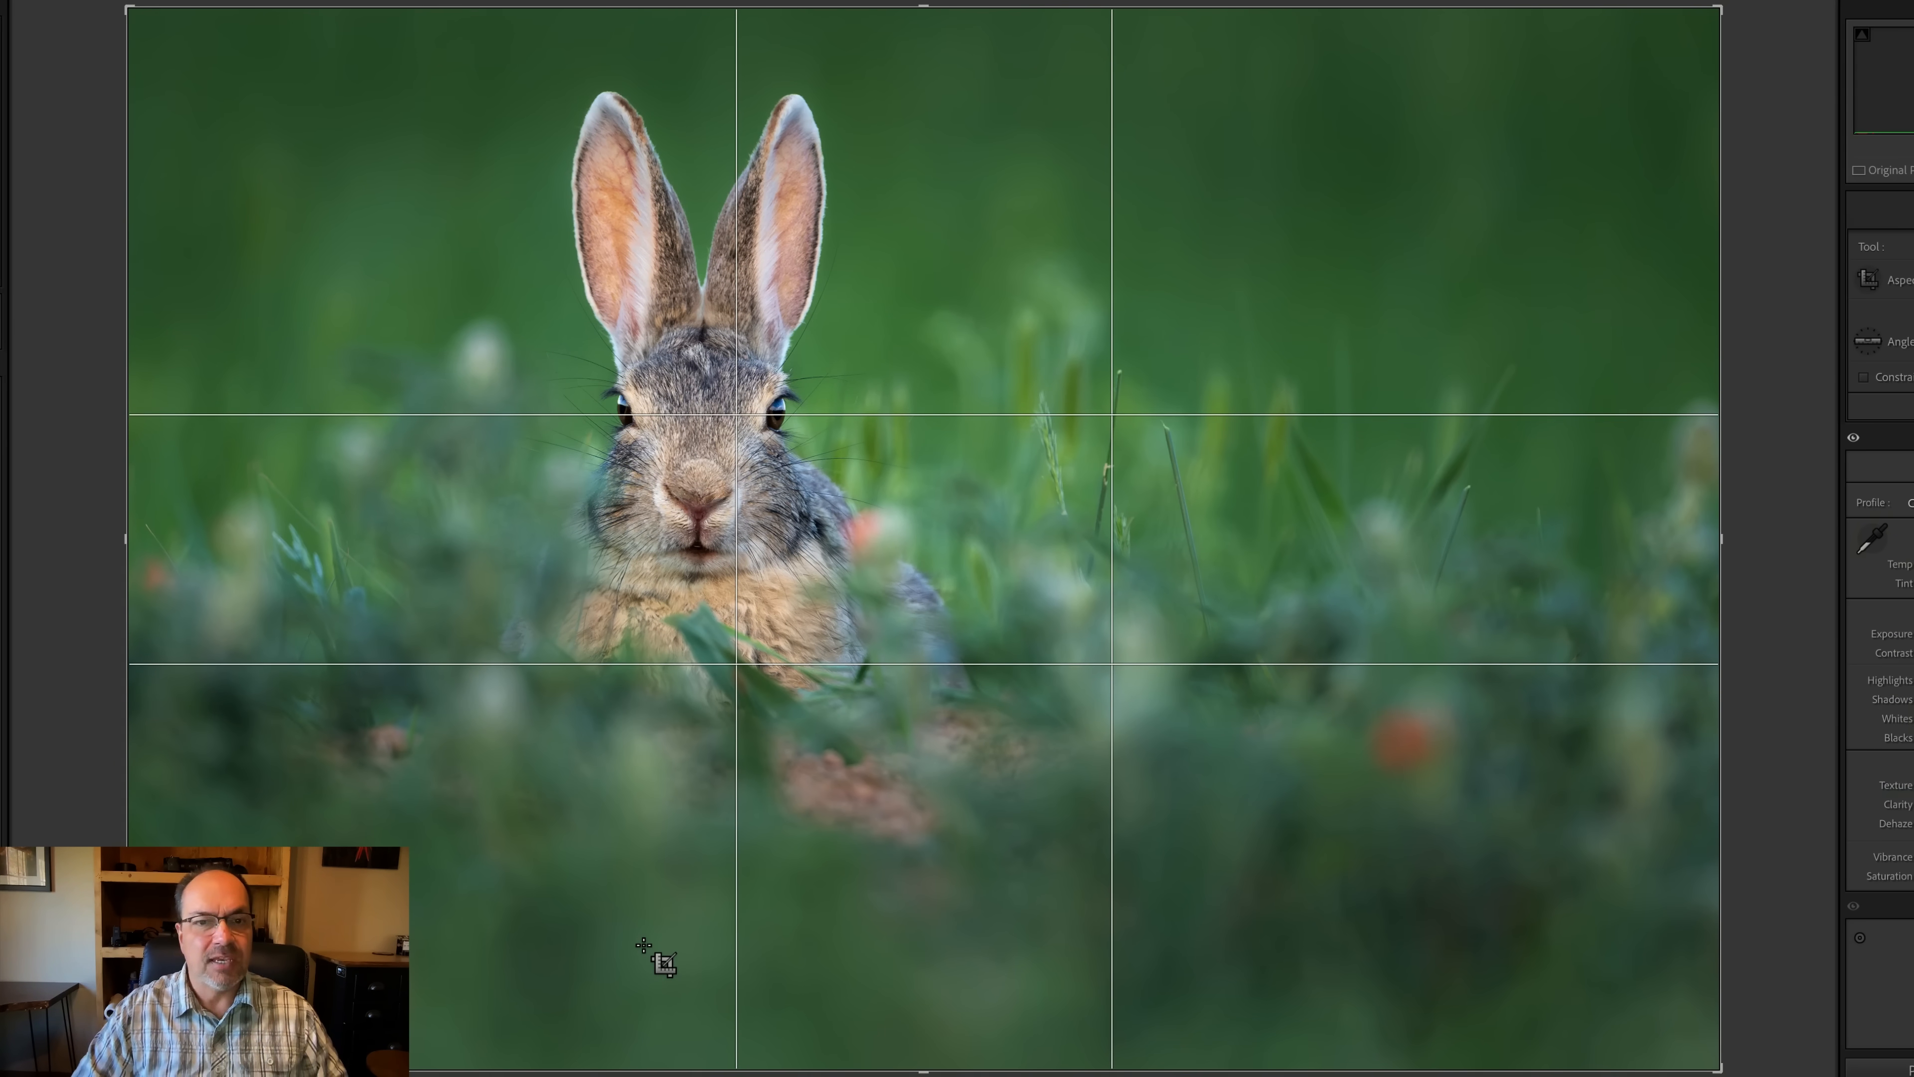
pyautogui.press('o')
pyautogui.press('o')
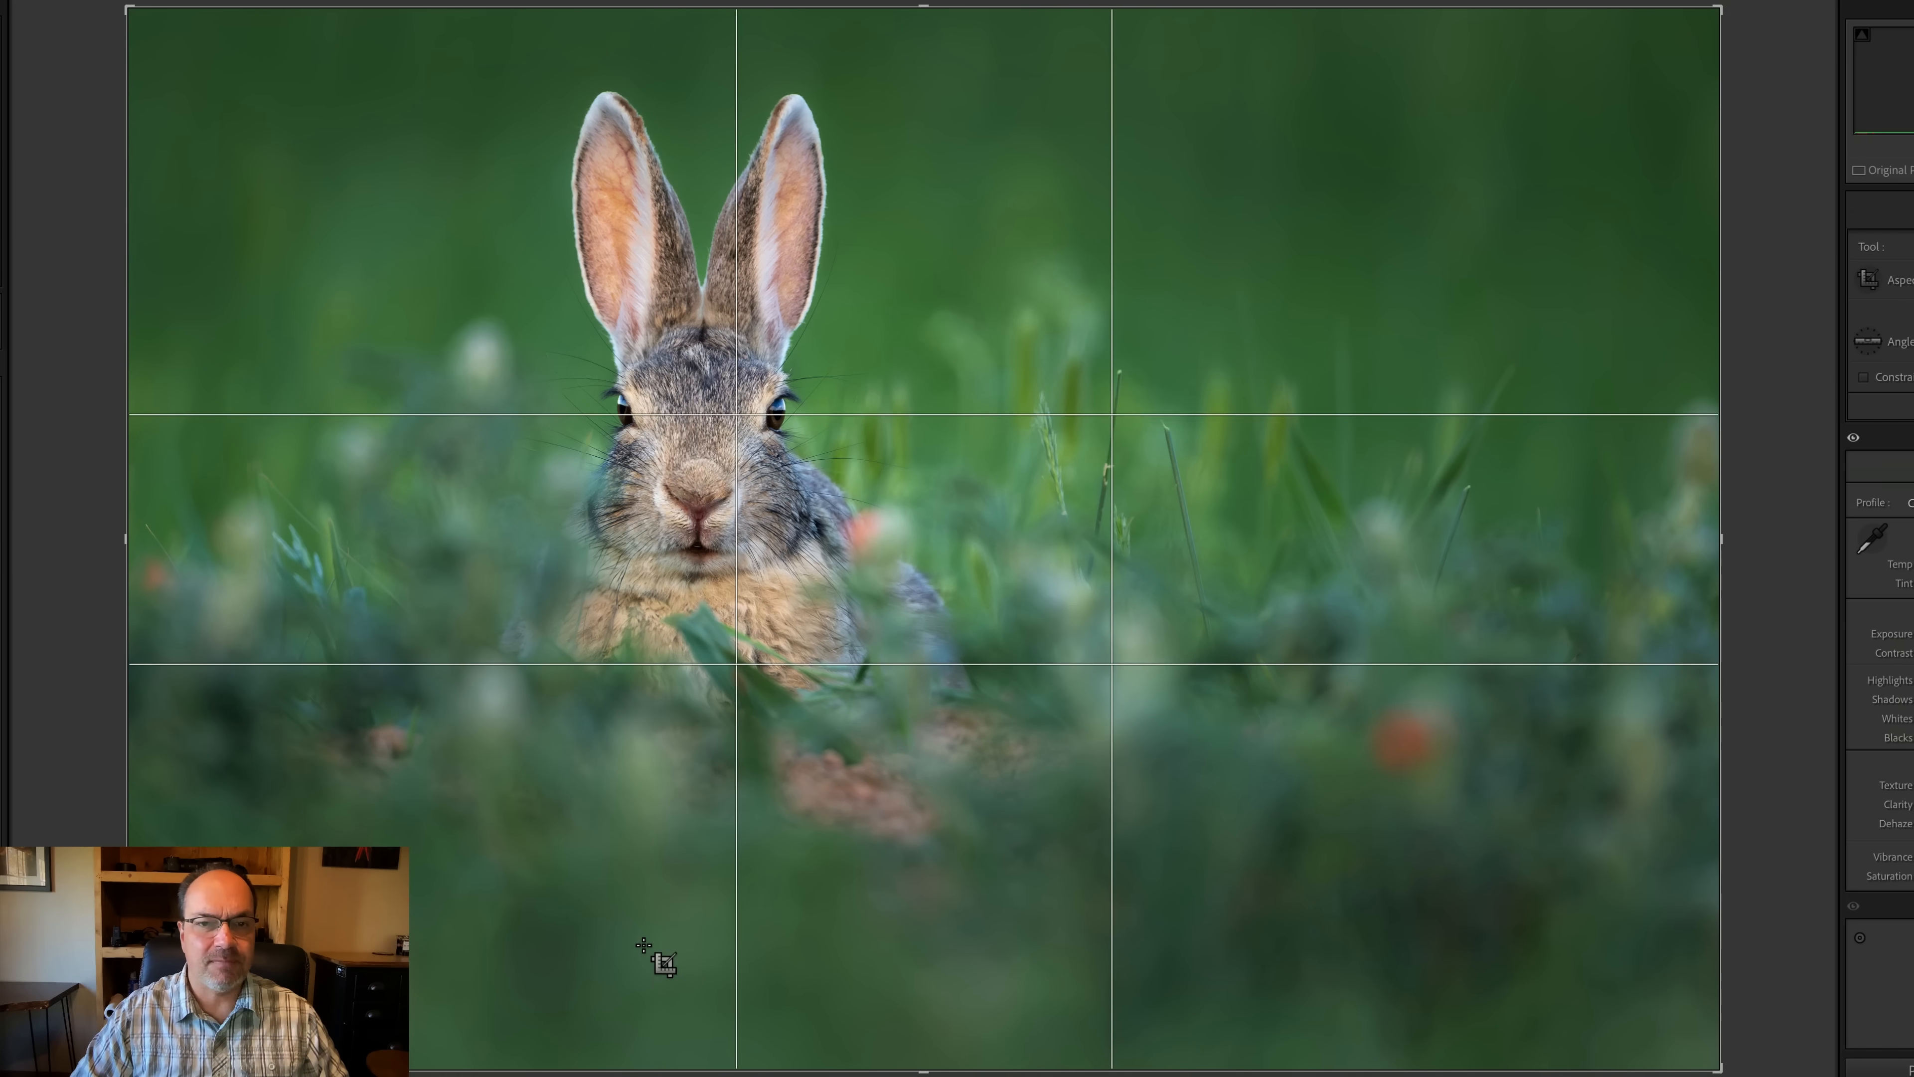
pyautogui.press('o')
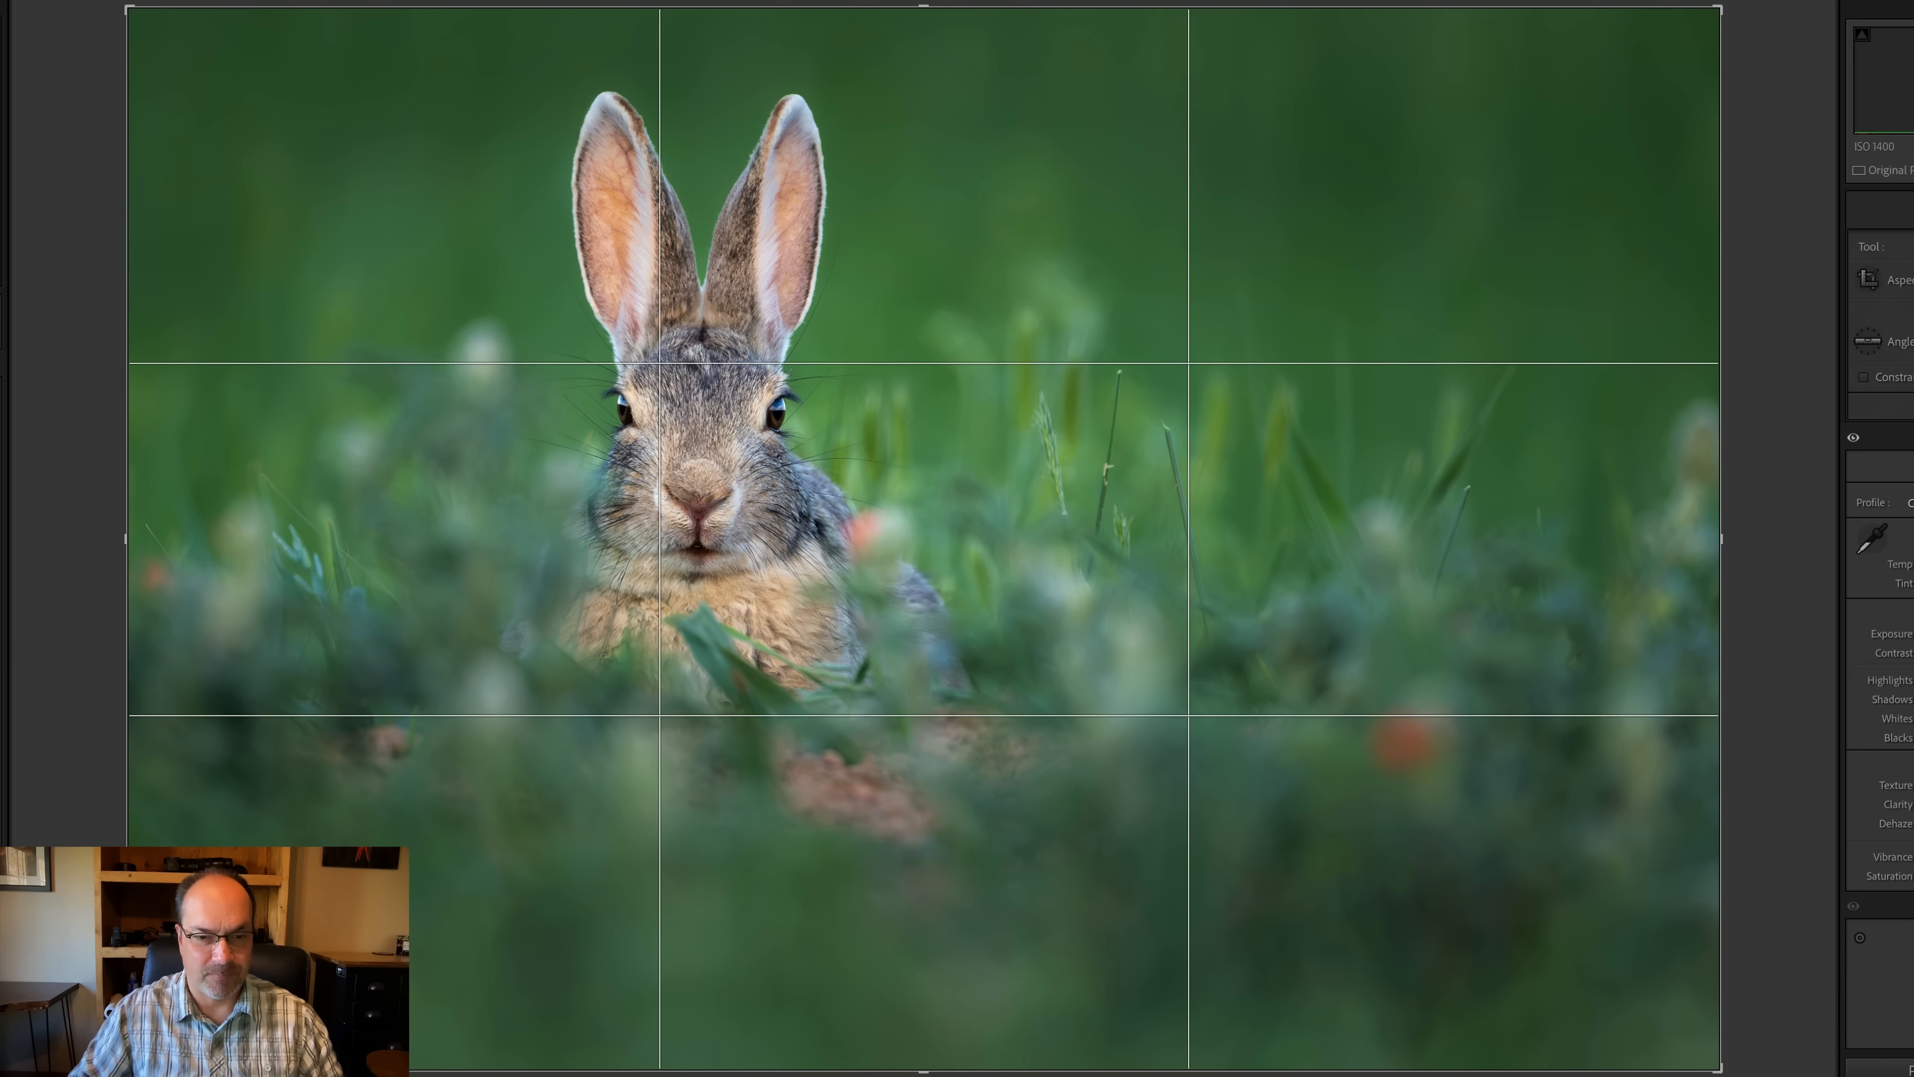
# View the giraffe photo under the Golden Spiral, and reorient the spiral on the frog photo so it curls into the frog's eye.
pyautogui.press('Right')
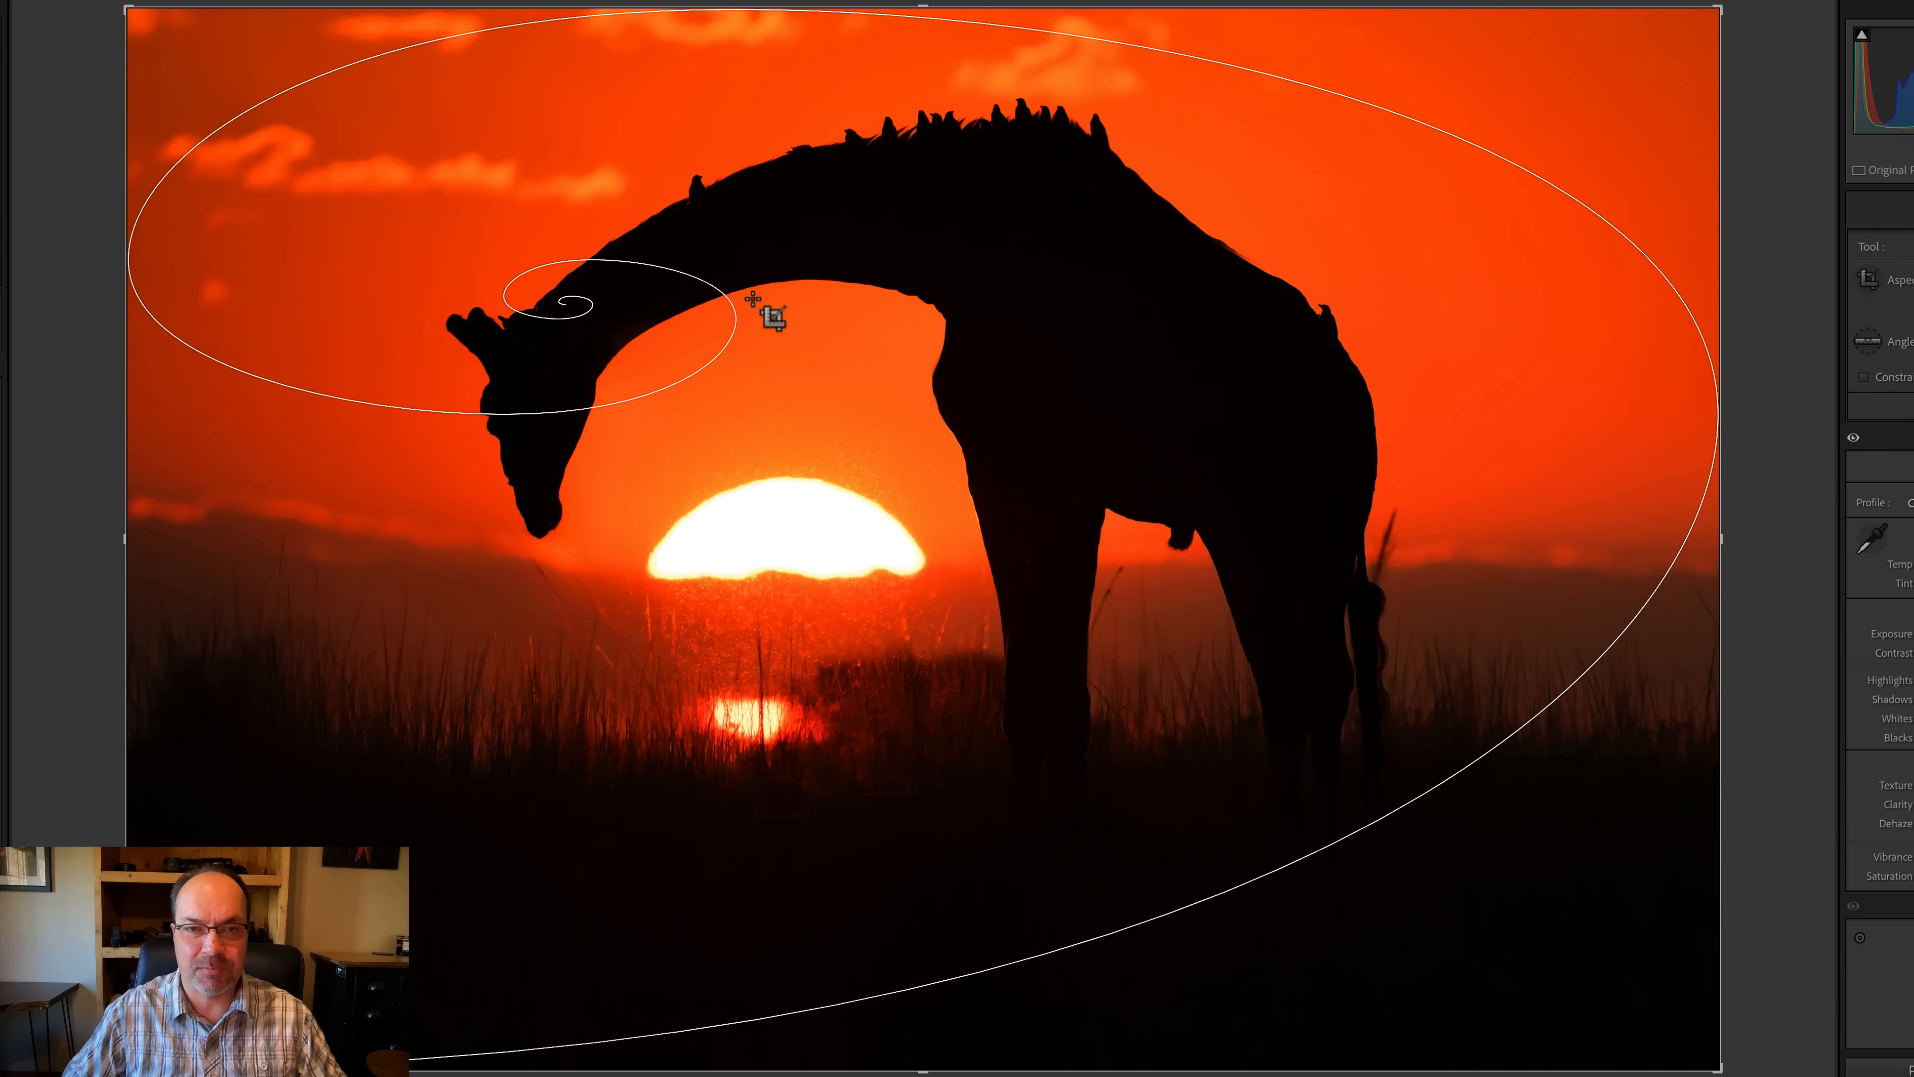
pyautogui.press('Right')
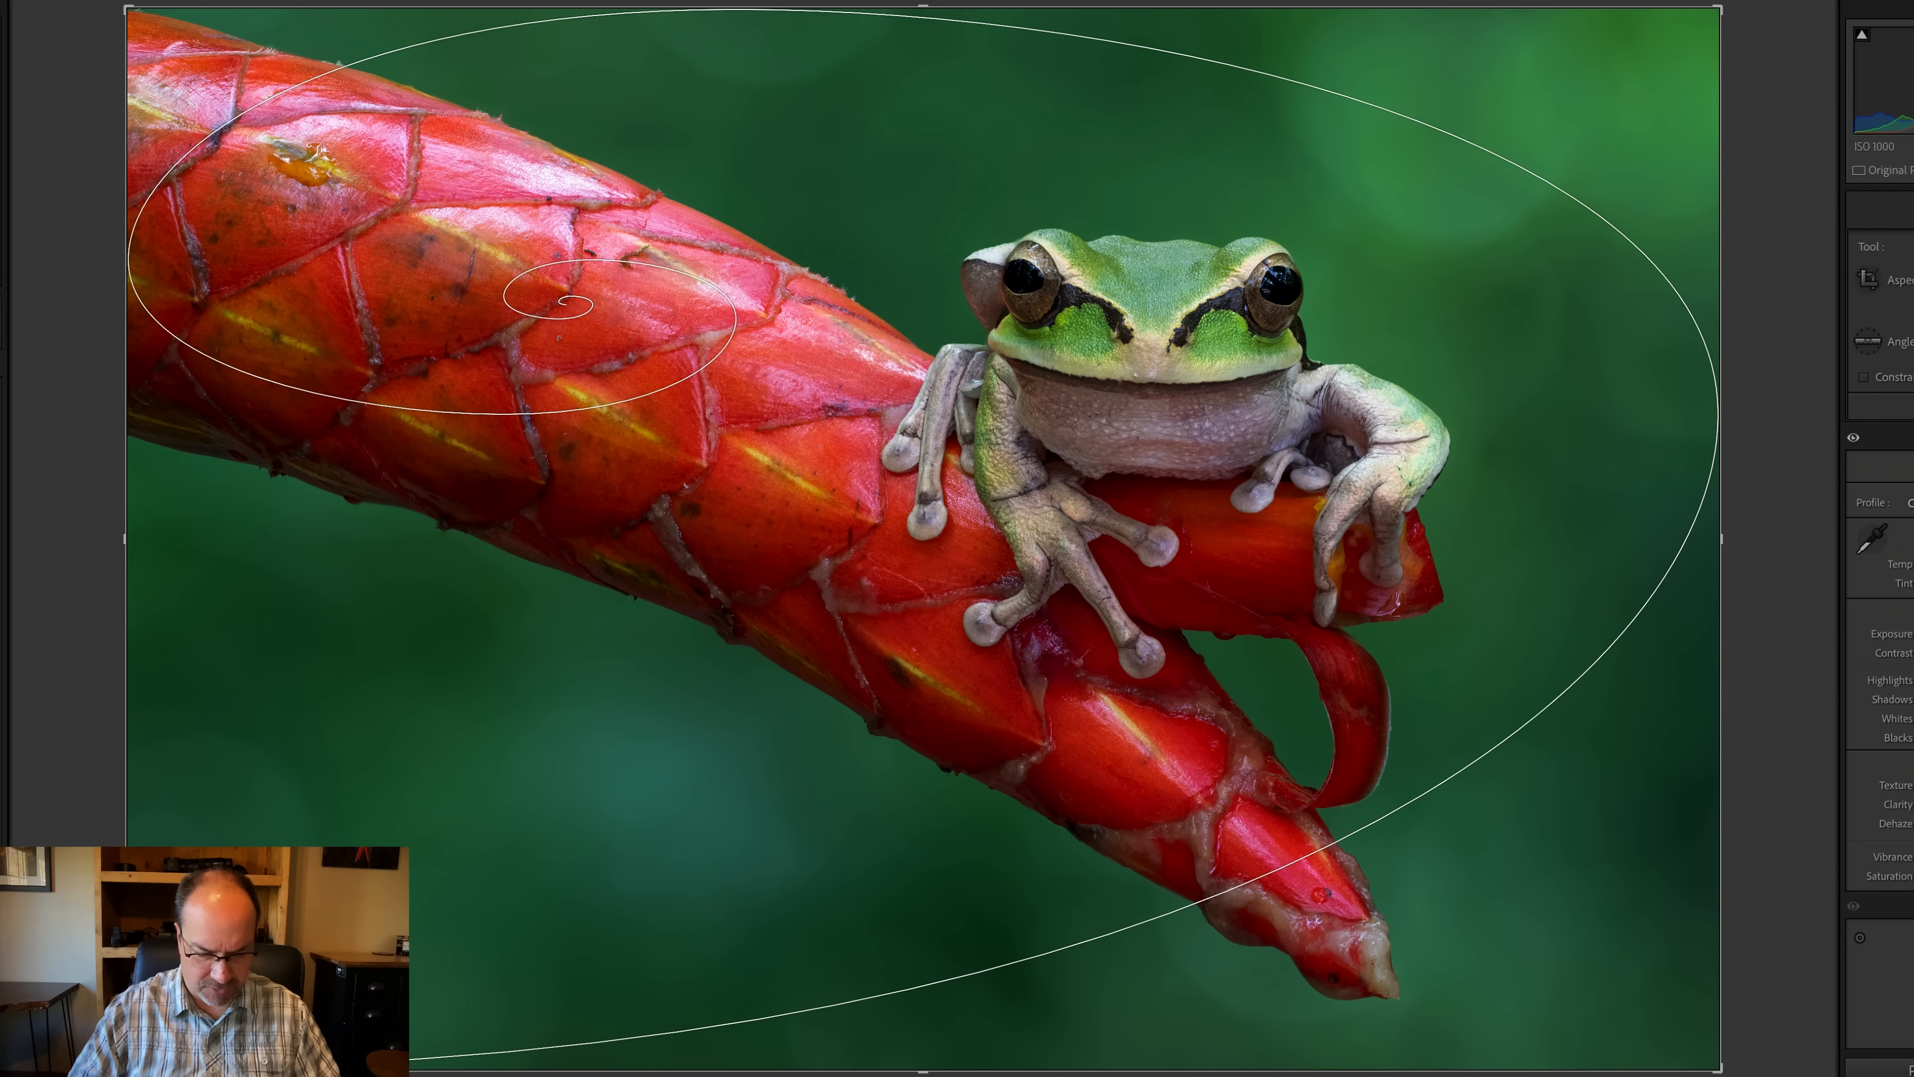
pyautogui.hotkey('shift', 'o')
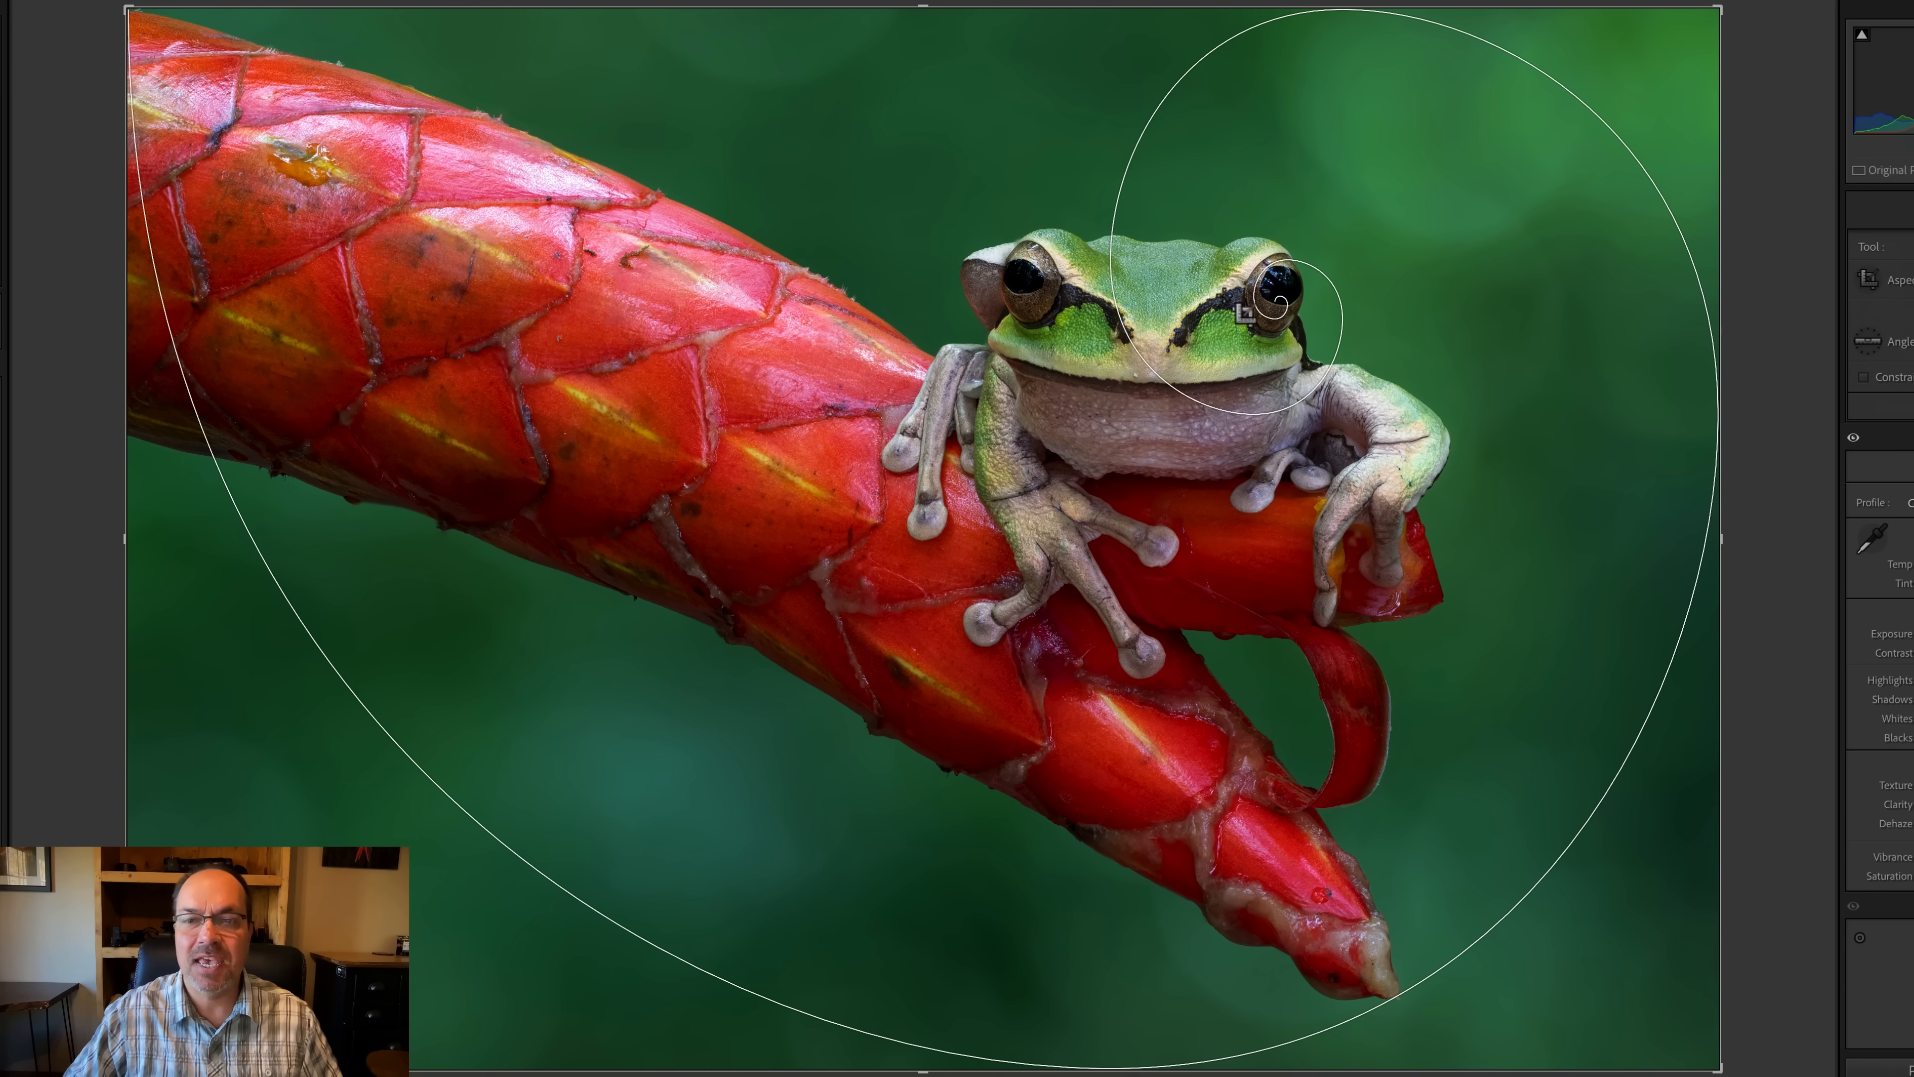
# Compare the frog's placement with the Thirds and Golden Ratio grids.
pyautogui.press('o')
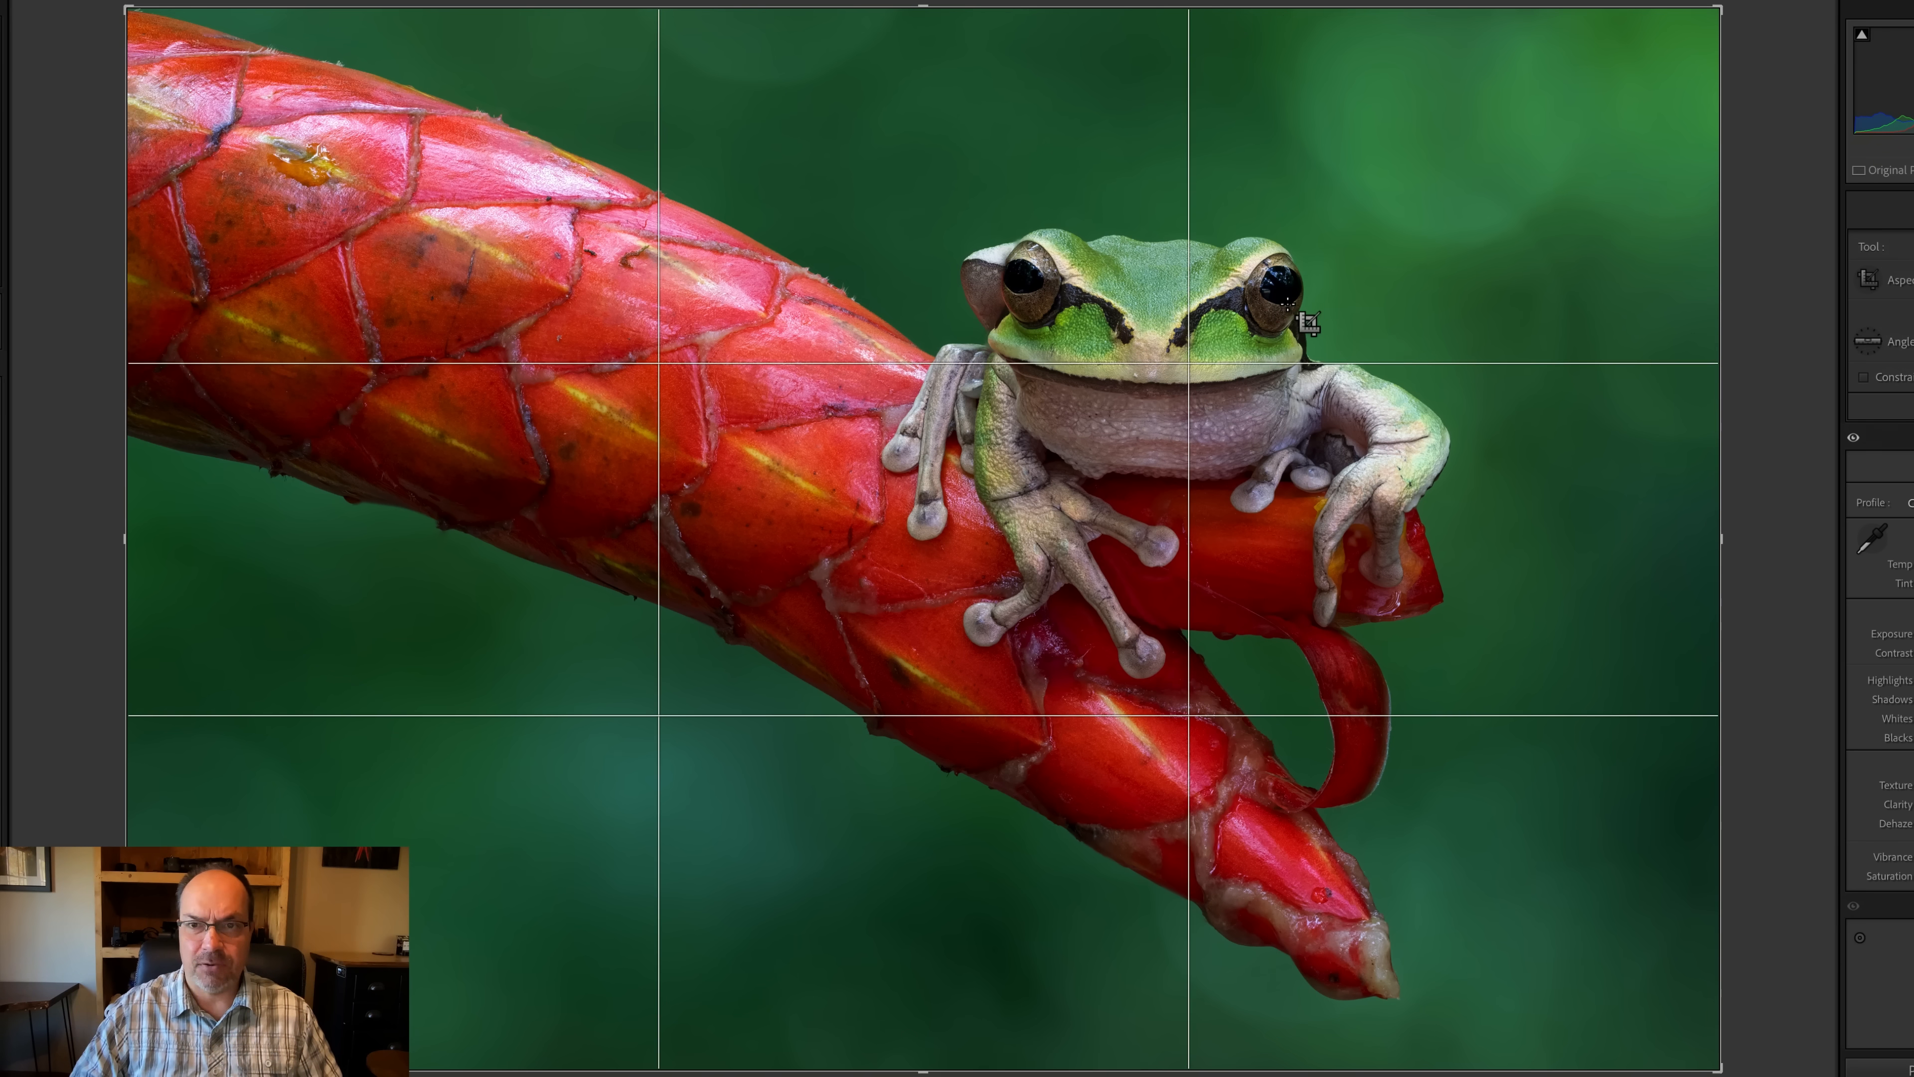
pyautogui.press('o')
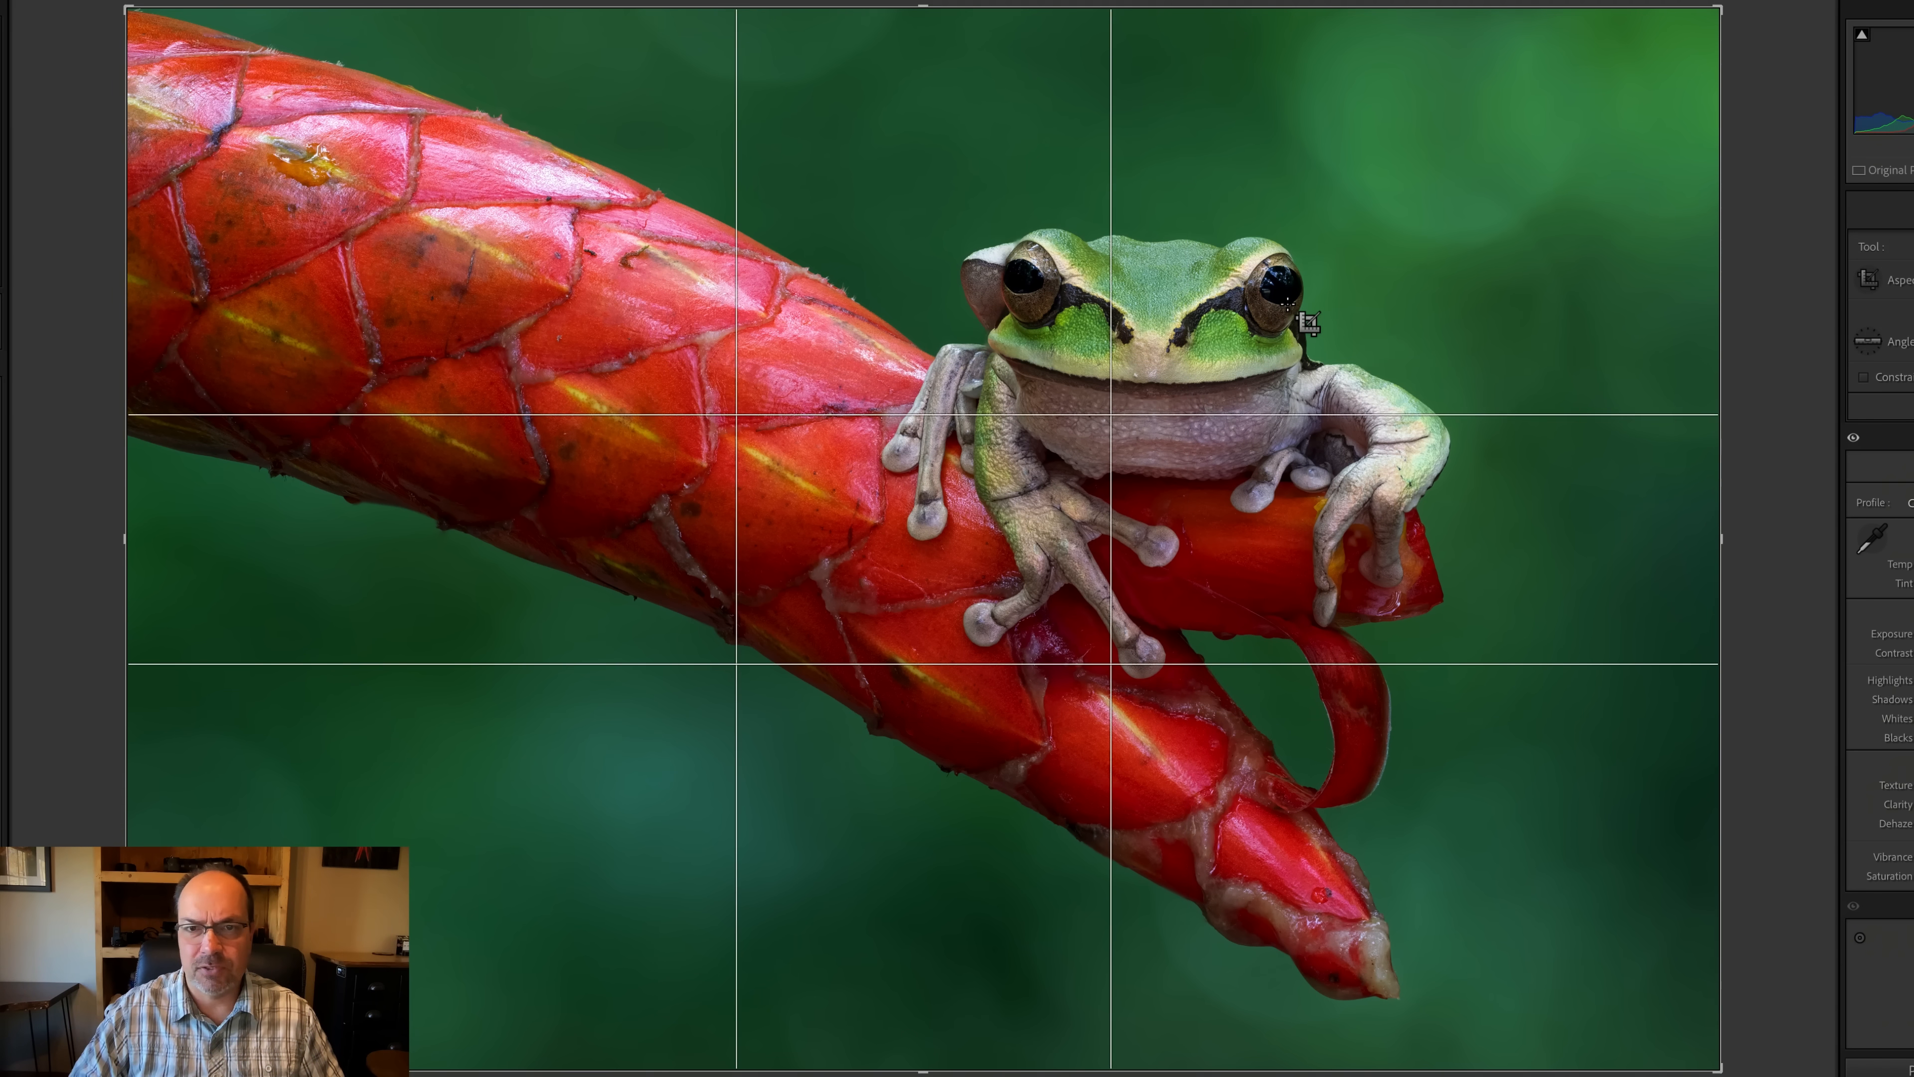
pyautogui.press('o')
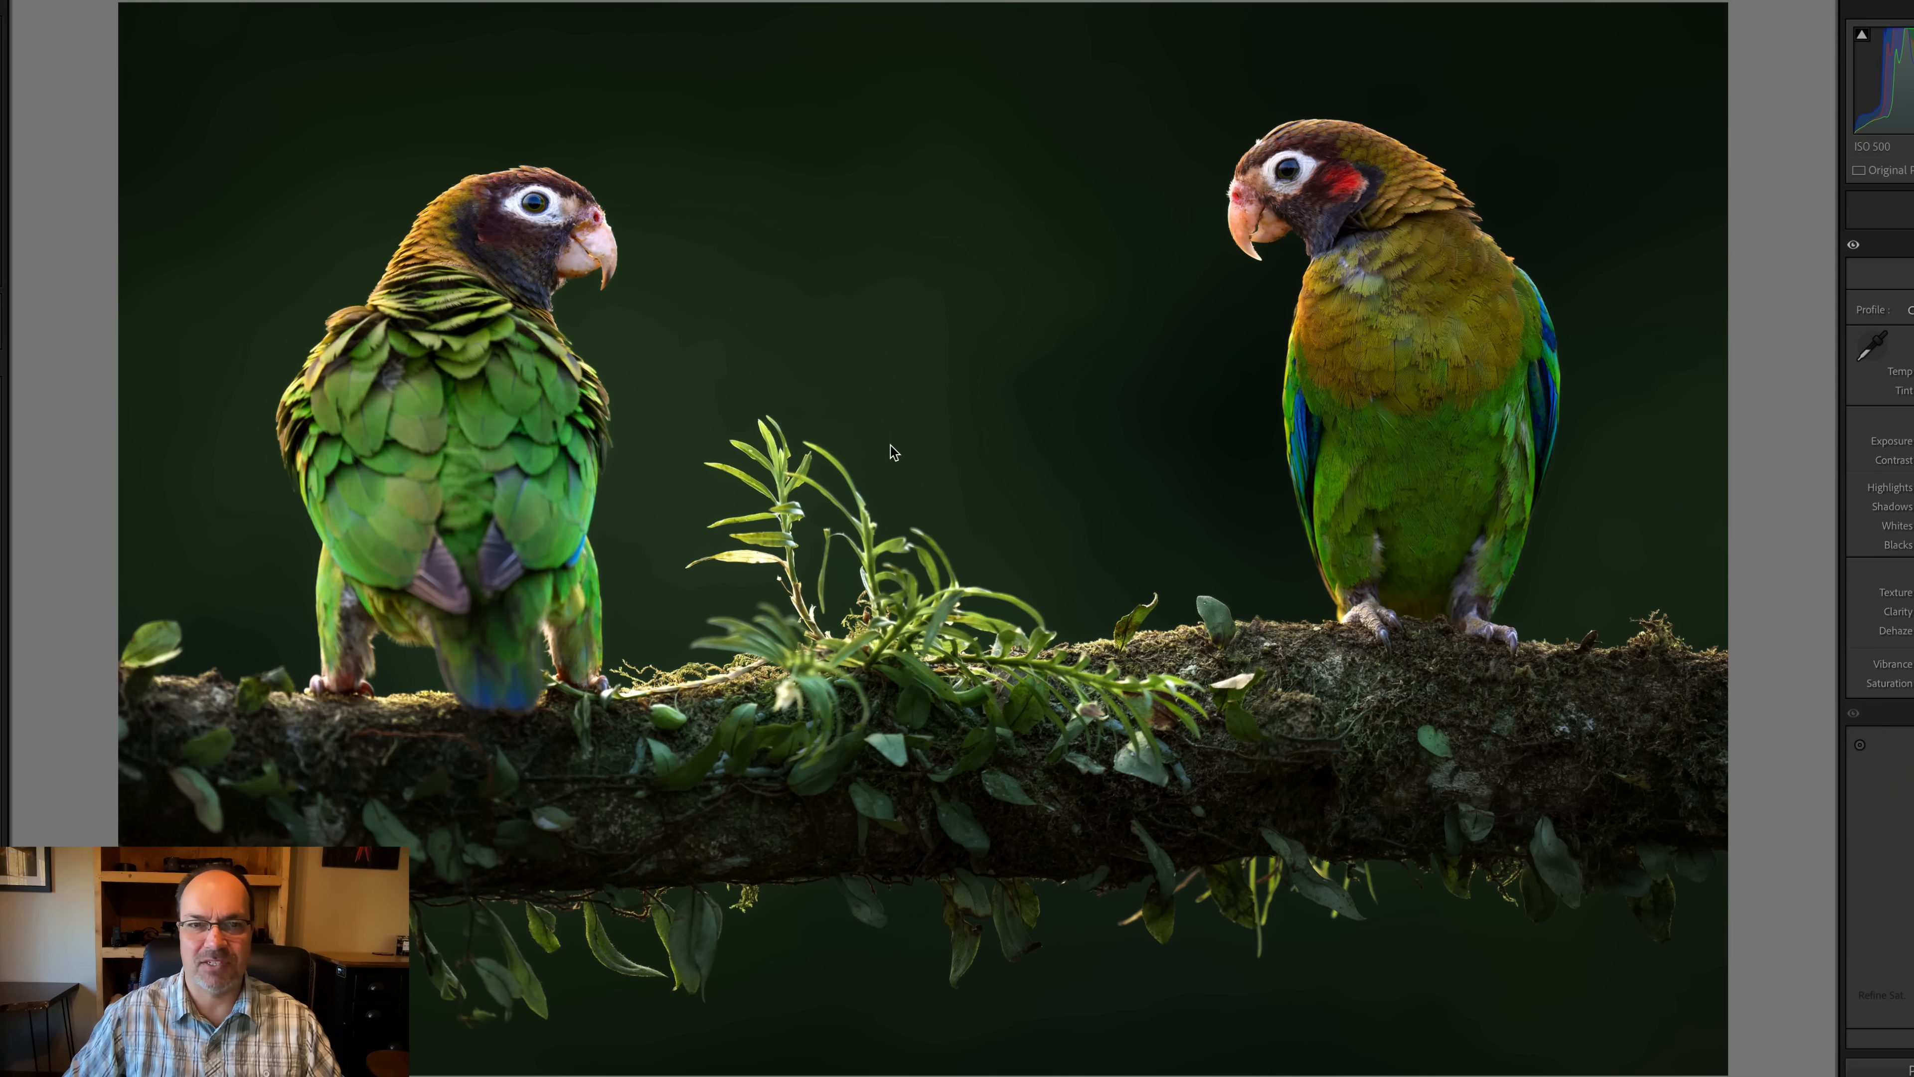
# Browse from the two parrots through the bee-eater and baboon photos to the flying macaw, and check it against the Golden Spiral crop overlay.
pyautogui.press('Right')
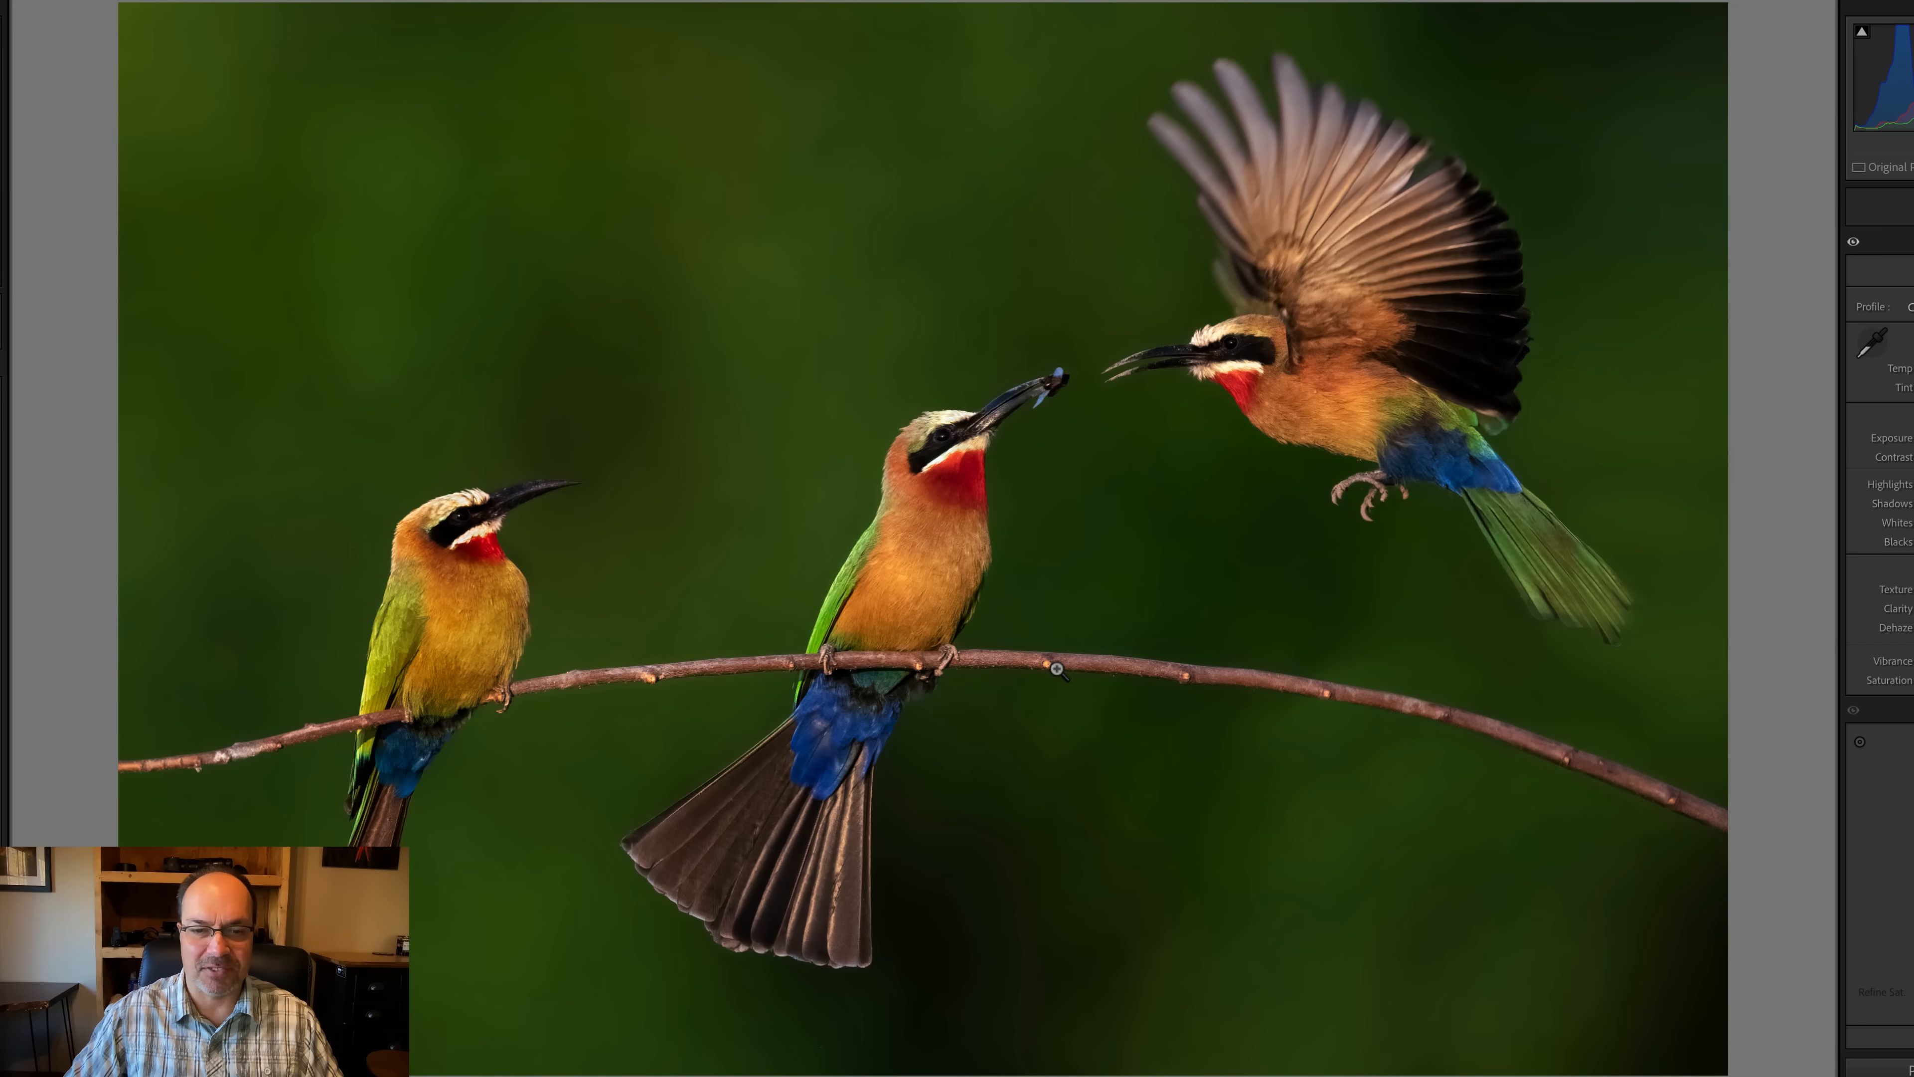
pyautogui.press('Right')
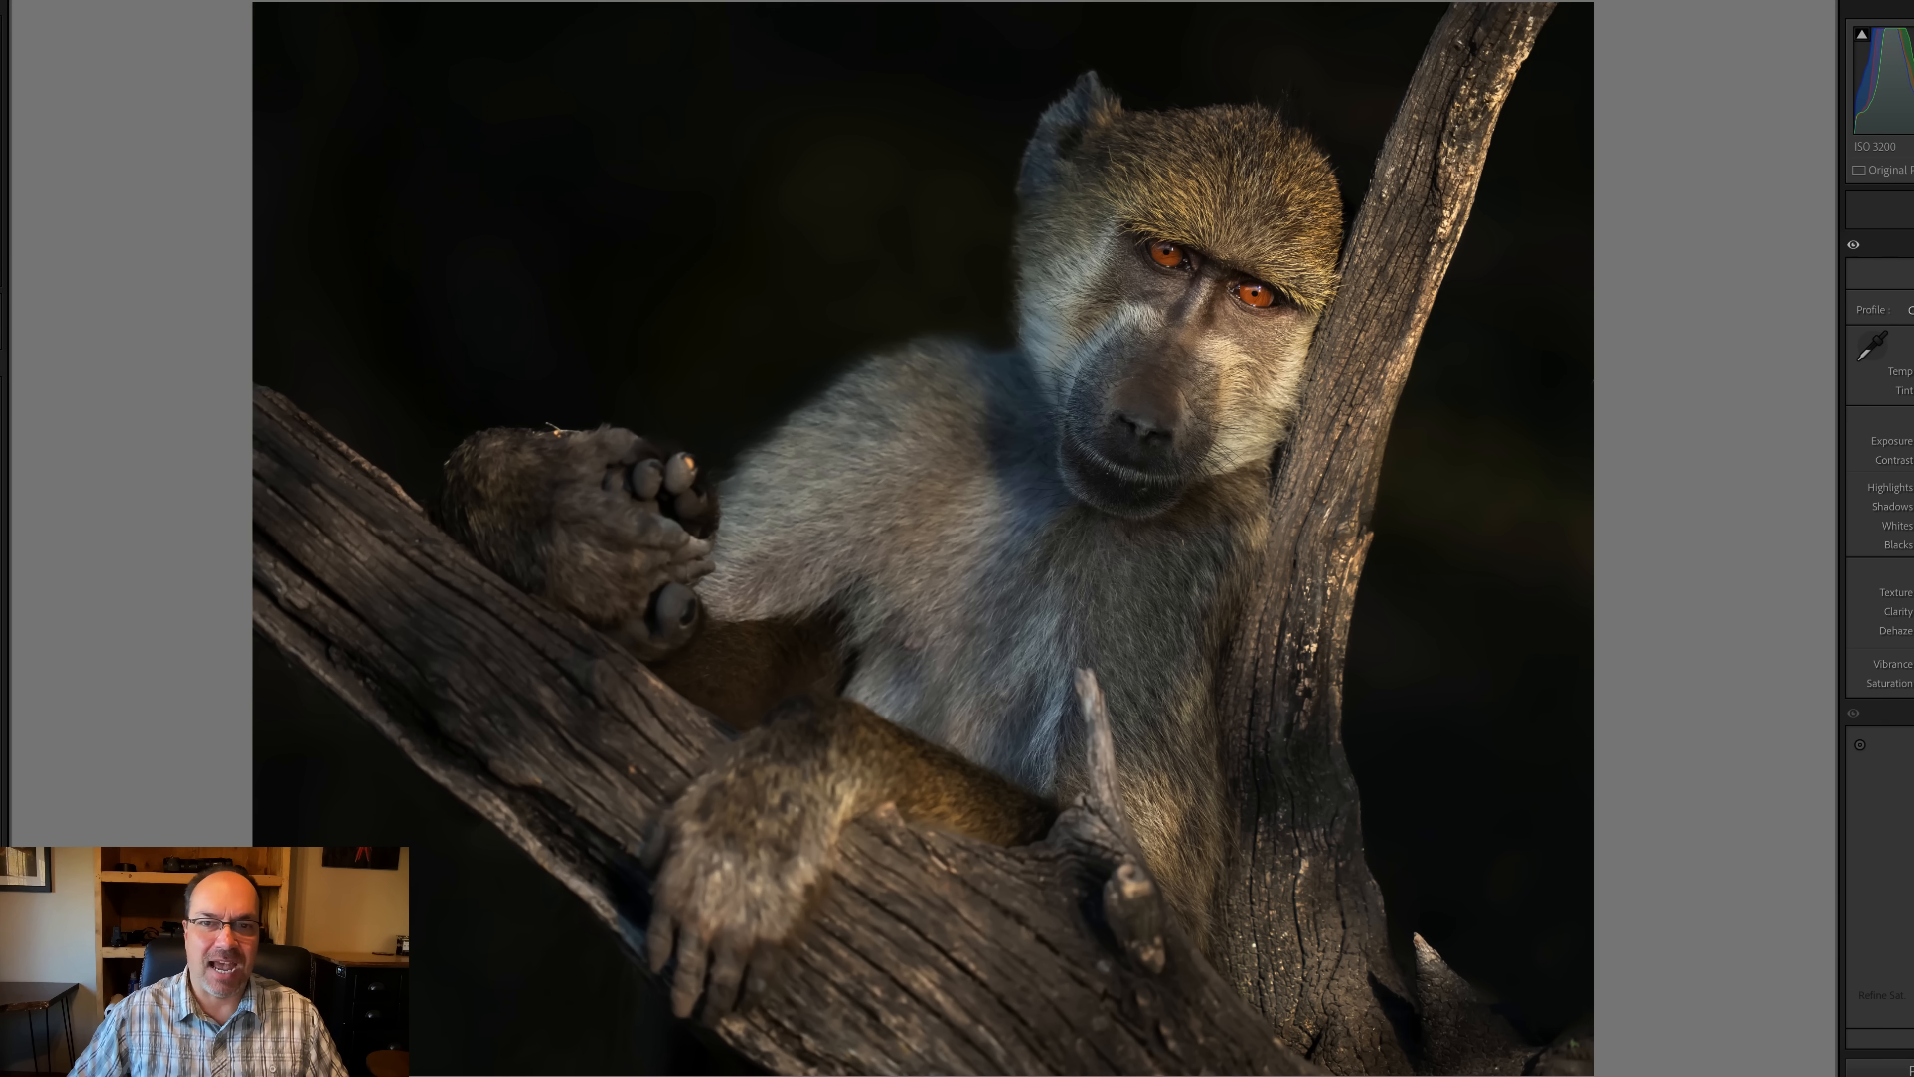
pyautogui.press('Right')
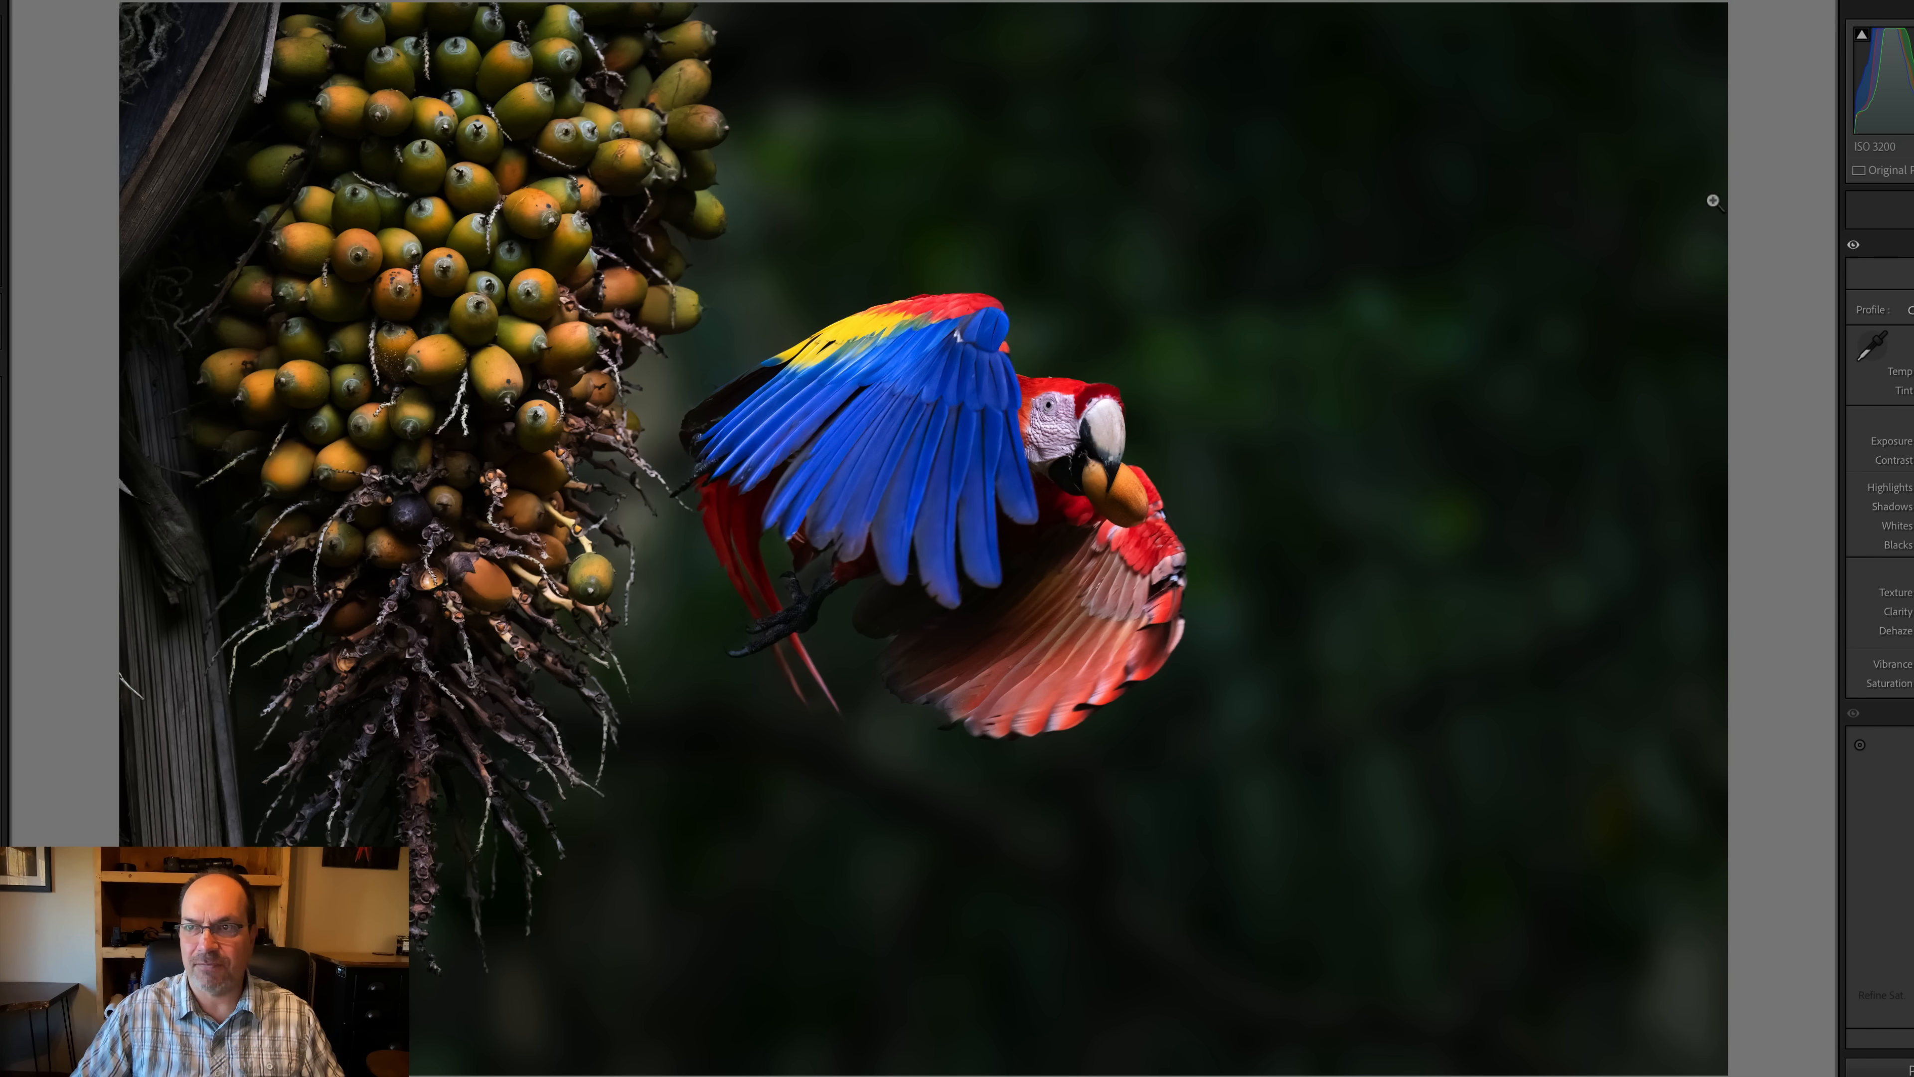
pyautogui.press('r')
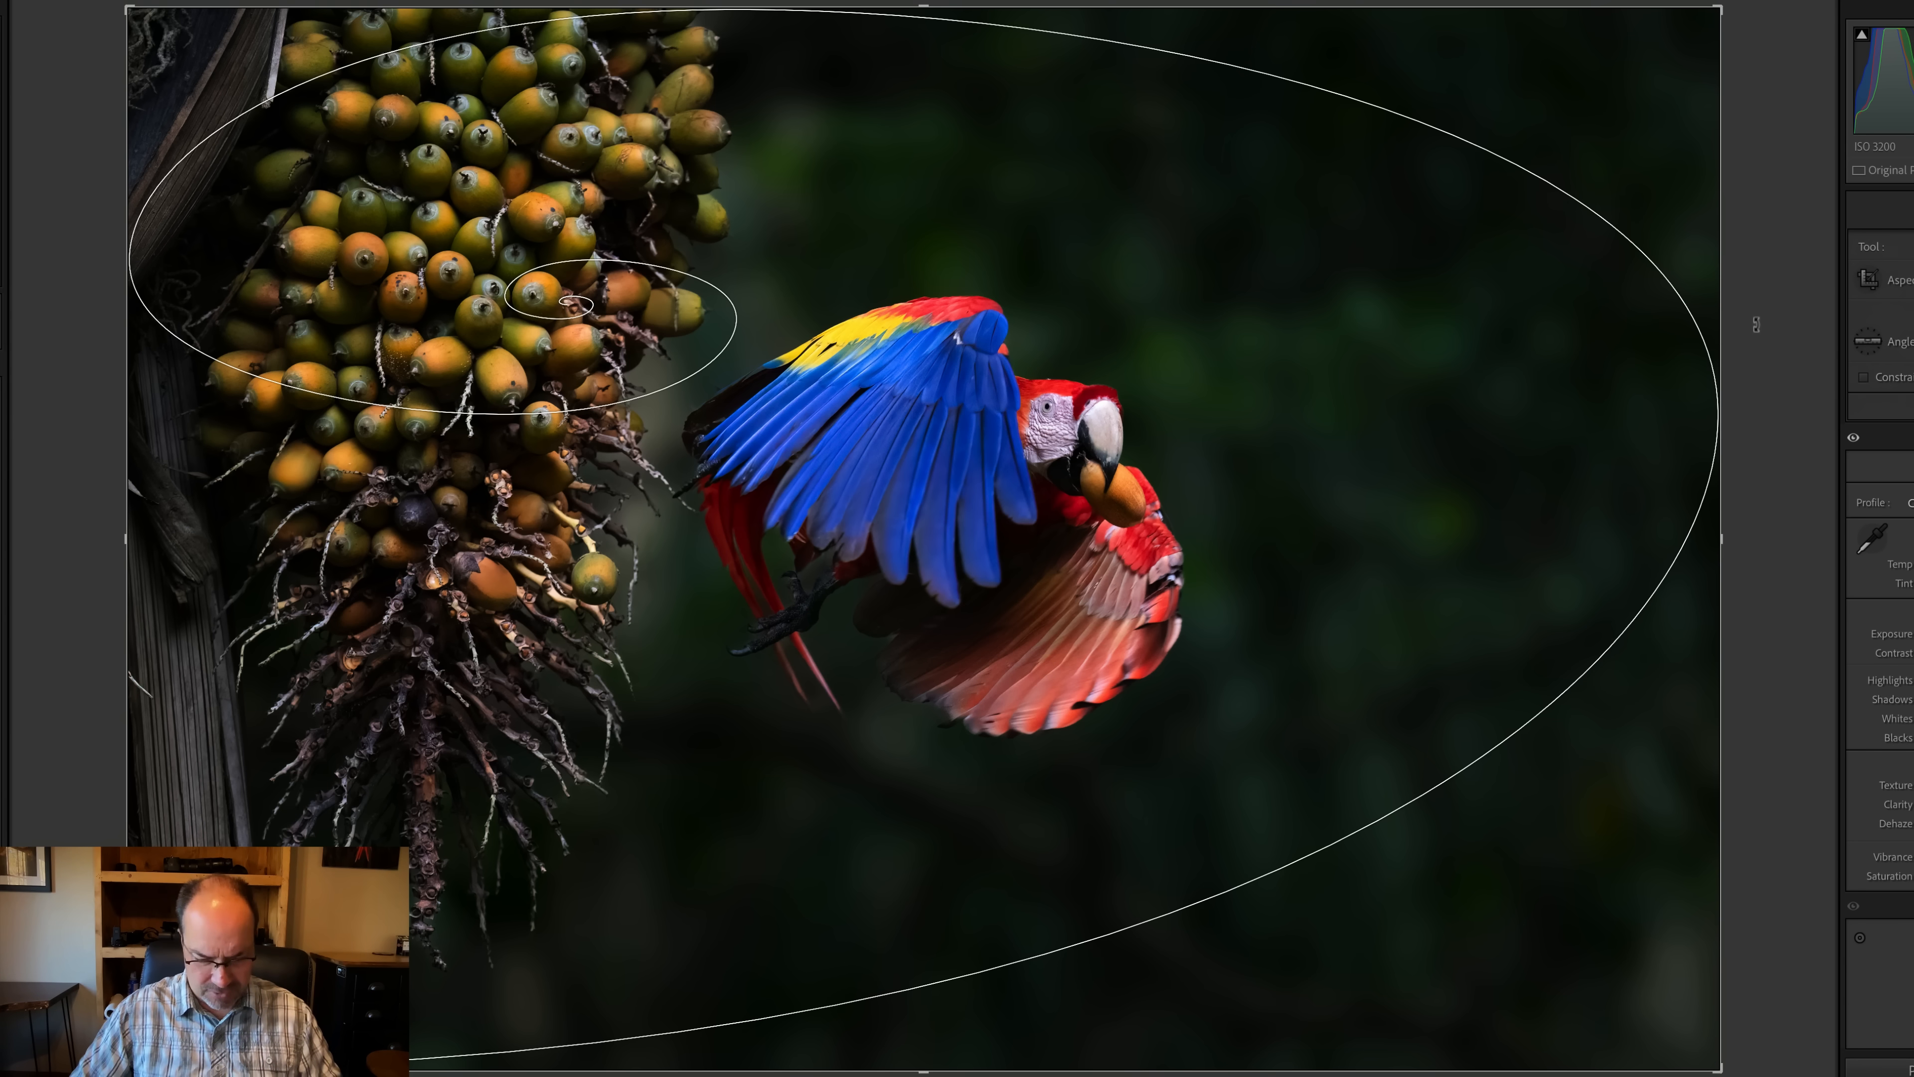
# Compare the Thirds, Golden Ratio and Golden Spiral overlays on the perched titmouse photo, close its crop, and go to the grebe photo.
pyautogui.press('o')
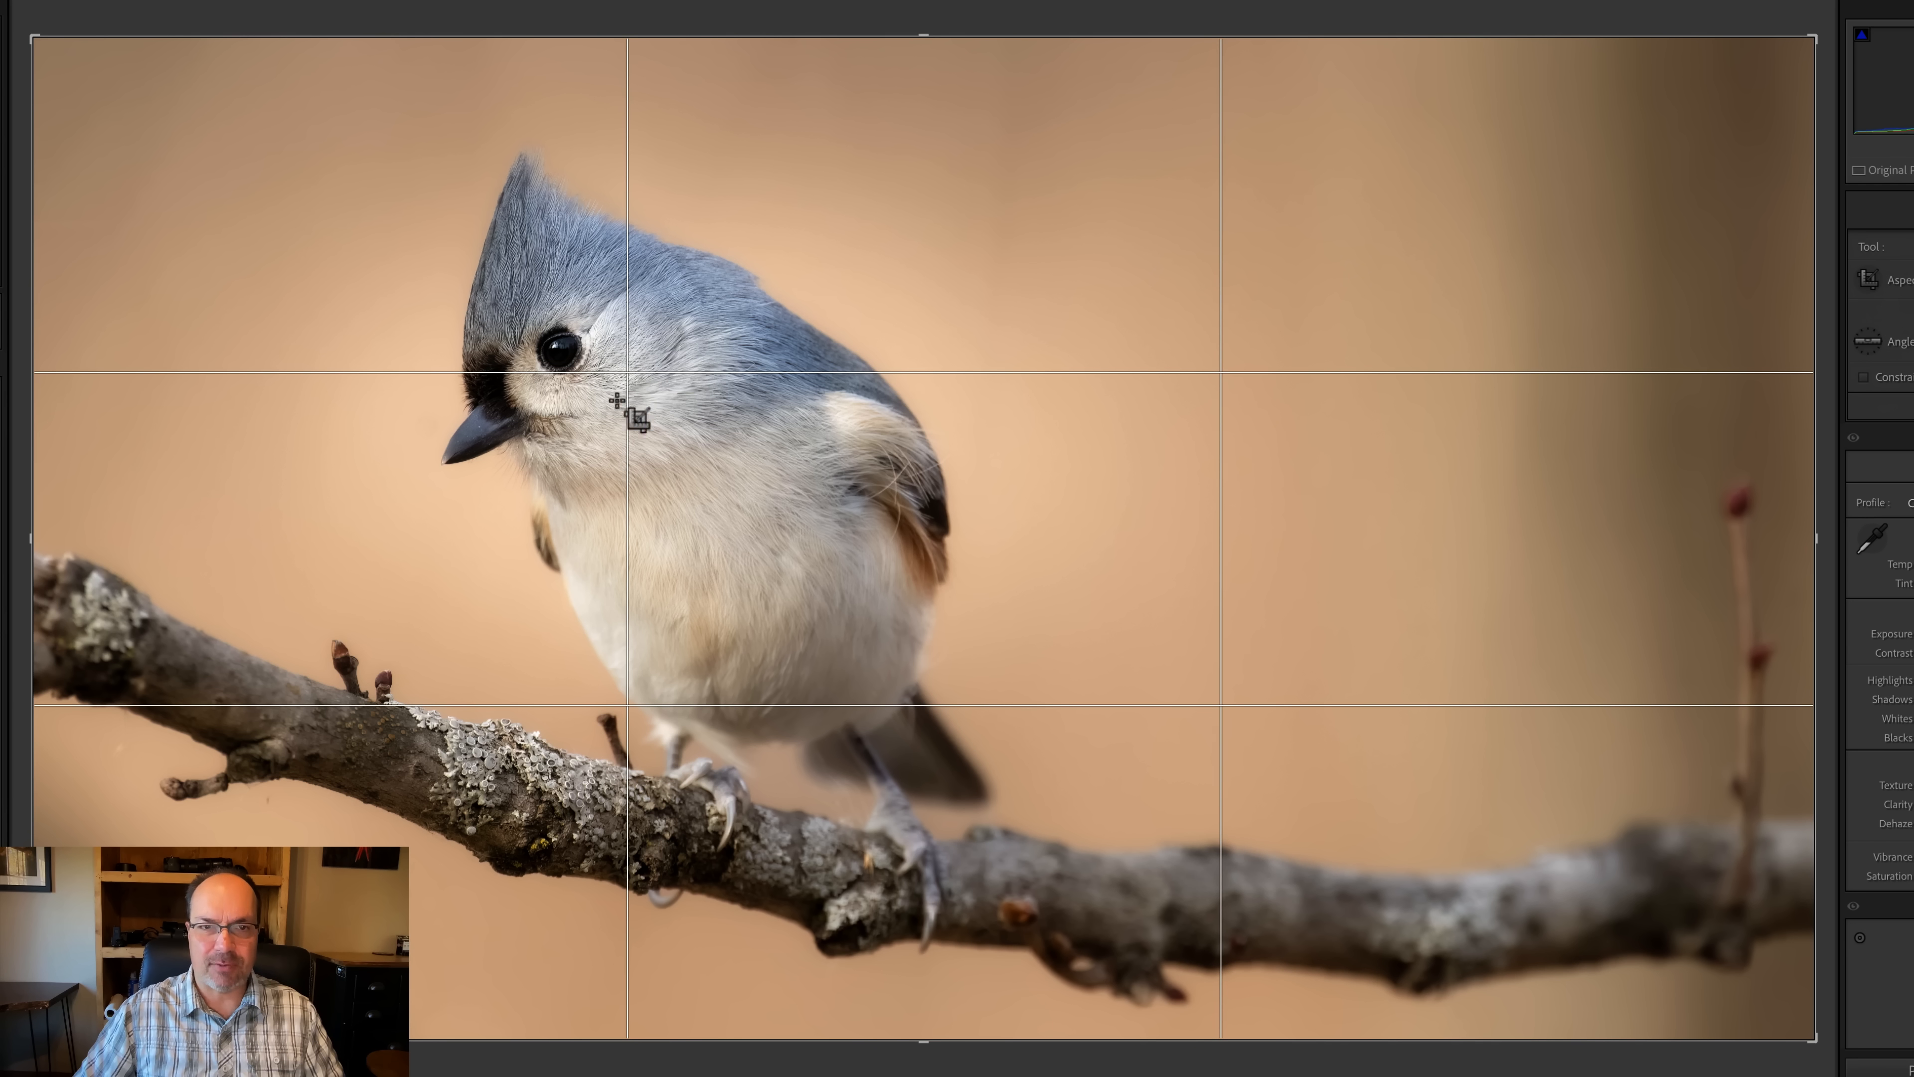
pyautogui.press('o')
pyautogui.press('o')
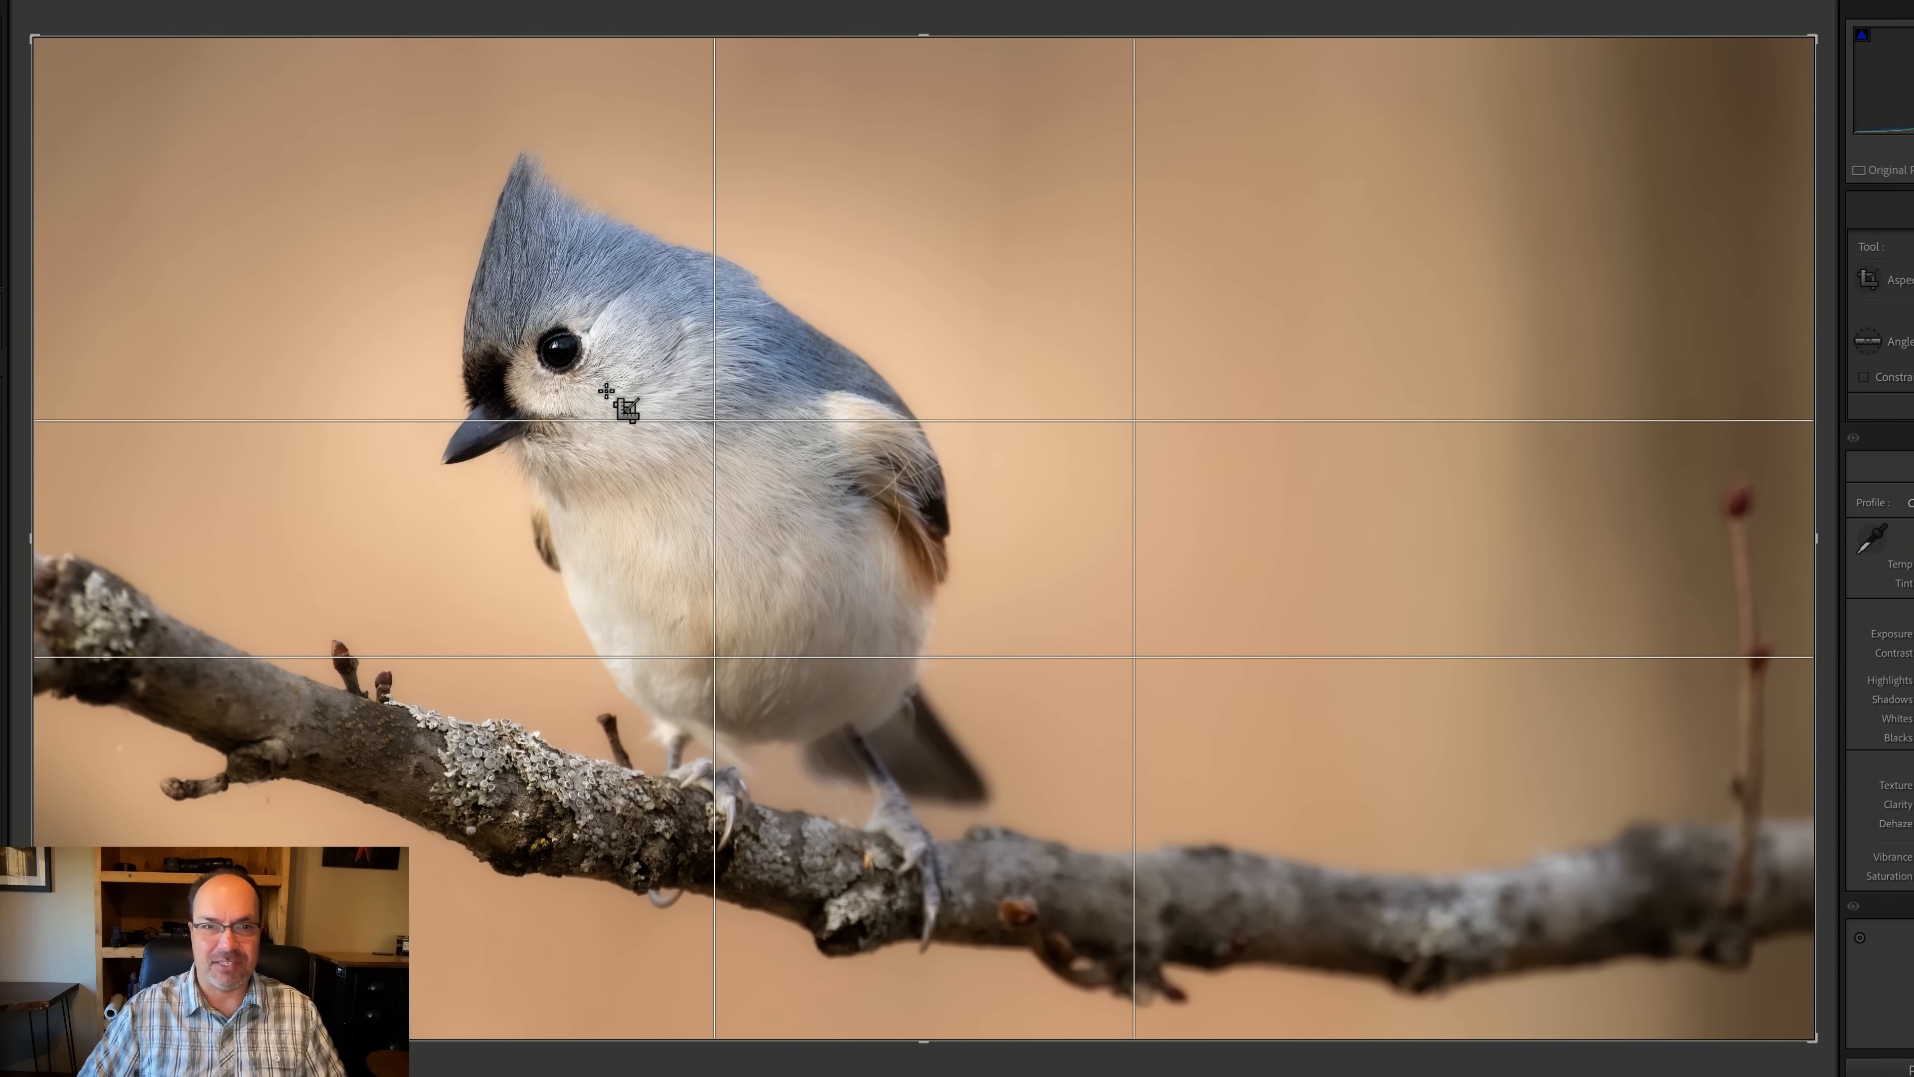
pyautogui.press('o')
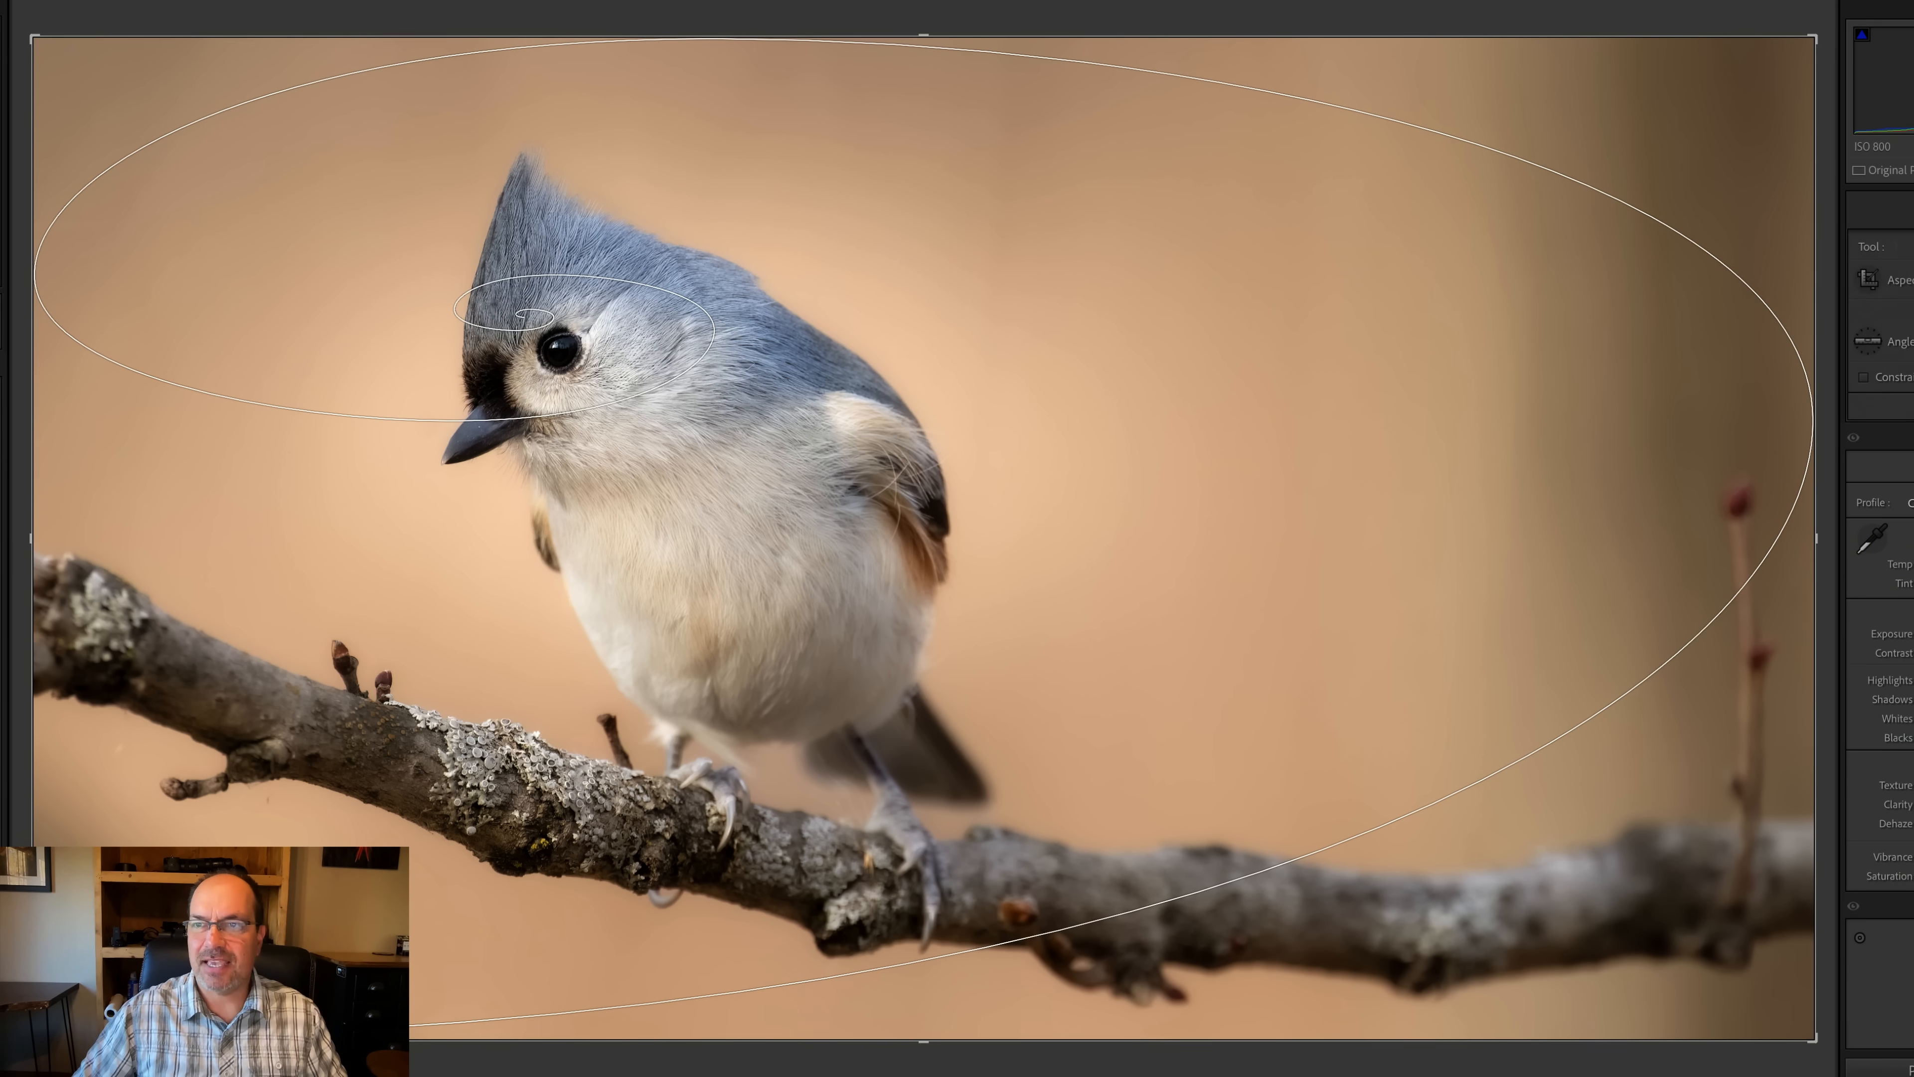
pyautogui.press('Return')
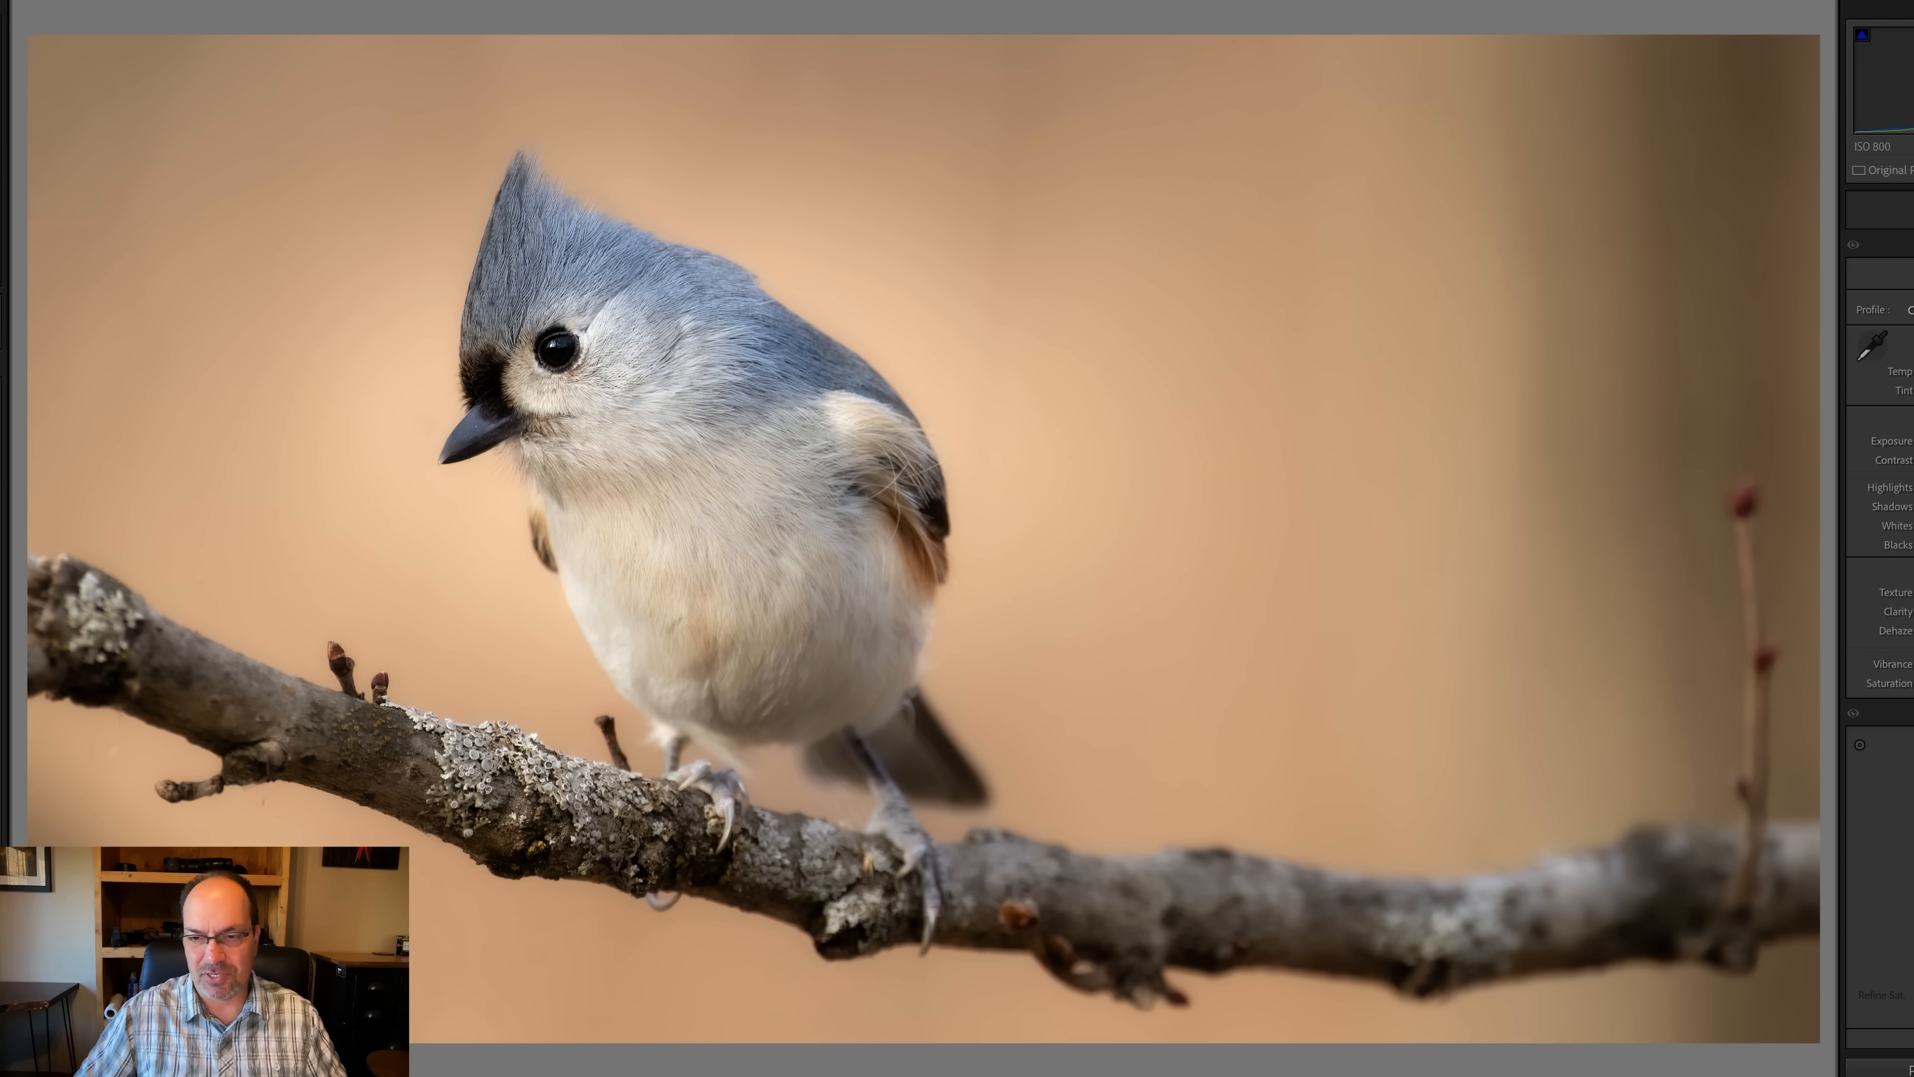
pyautogui.press('Right')
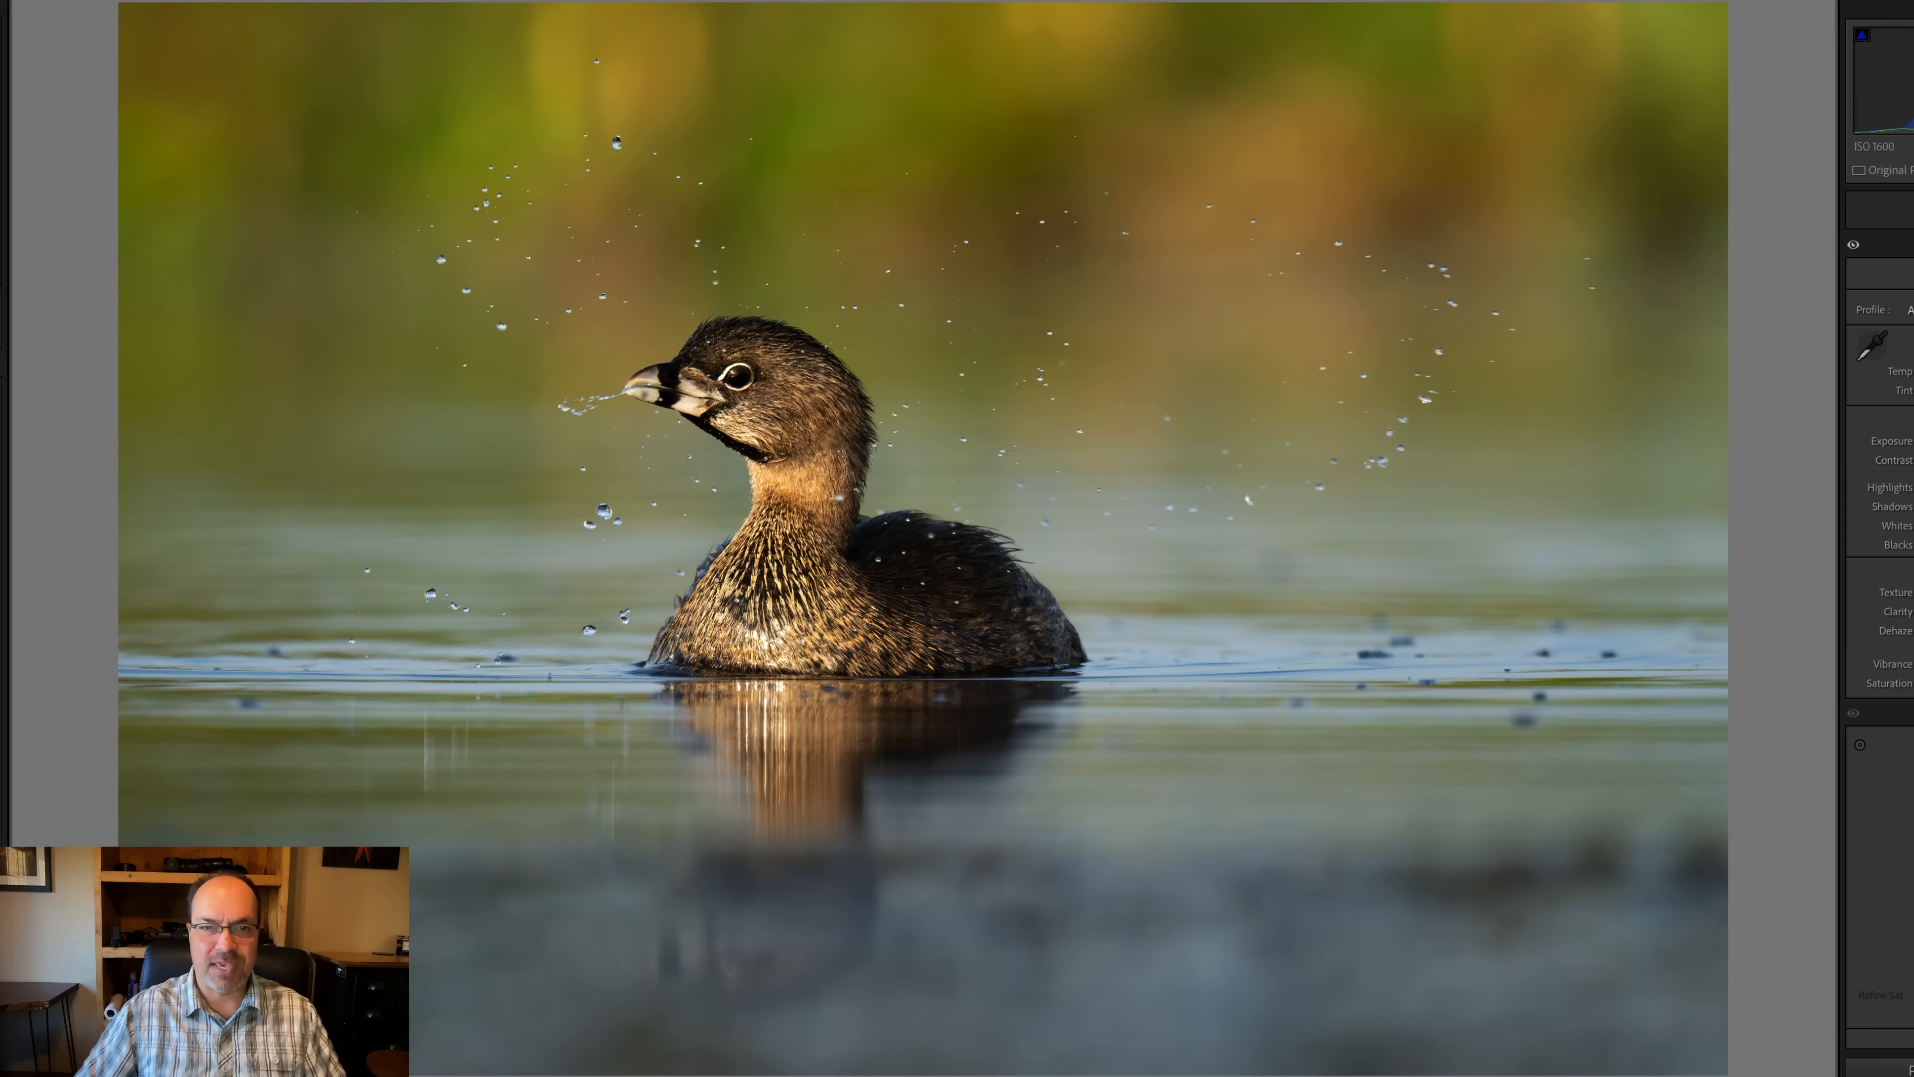